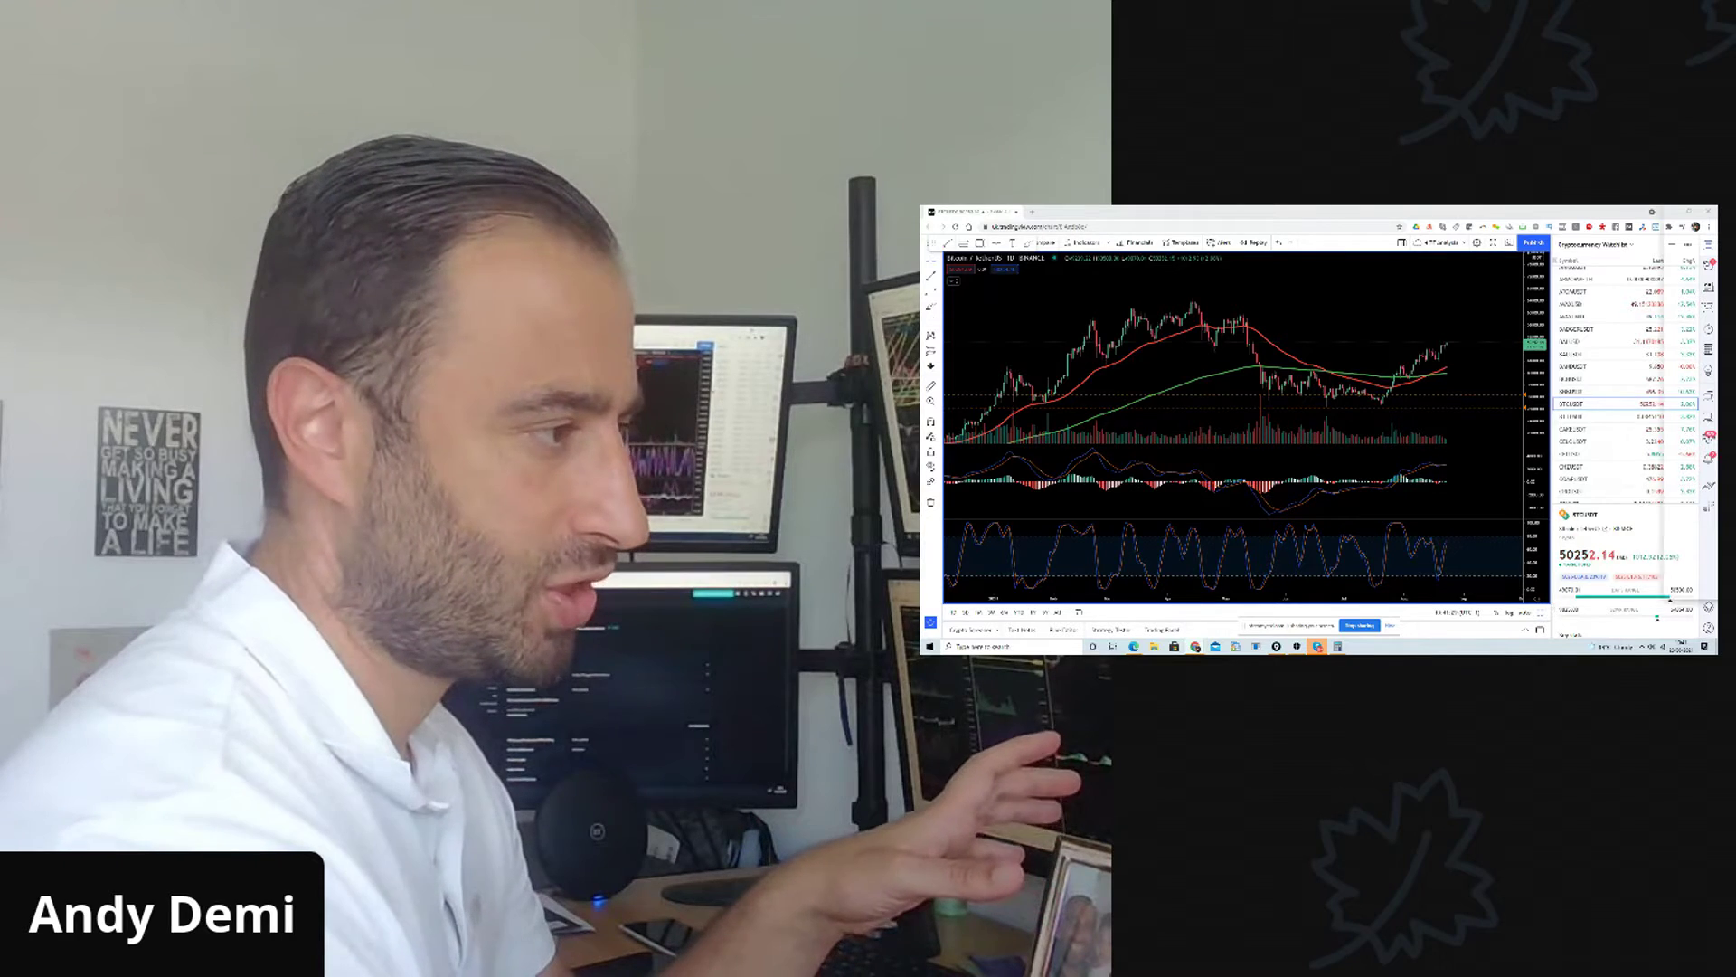
{"action": "left_click_drag", "start_coordinate": [1718, 234], "coordinate": [1172, 209]}
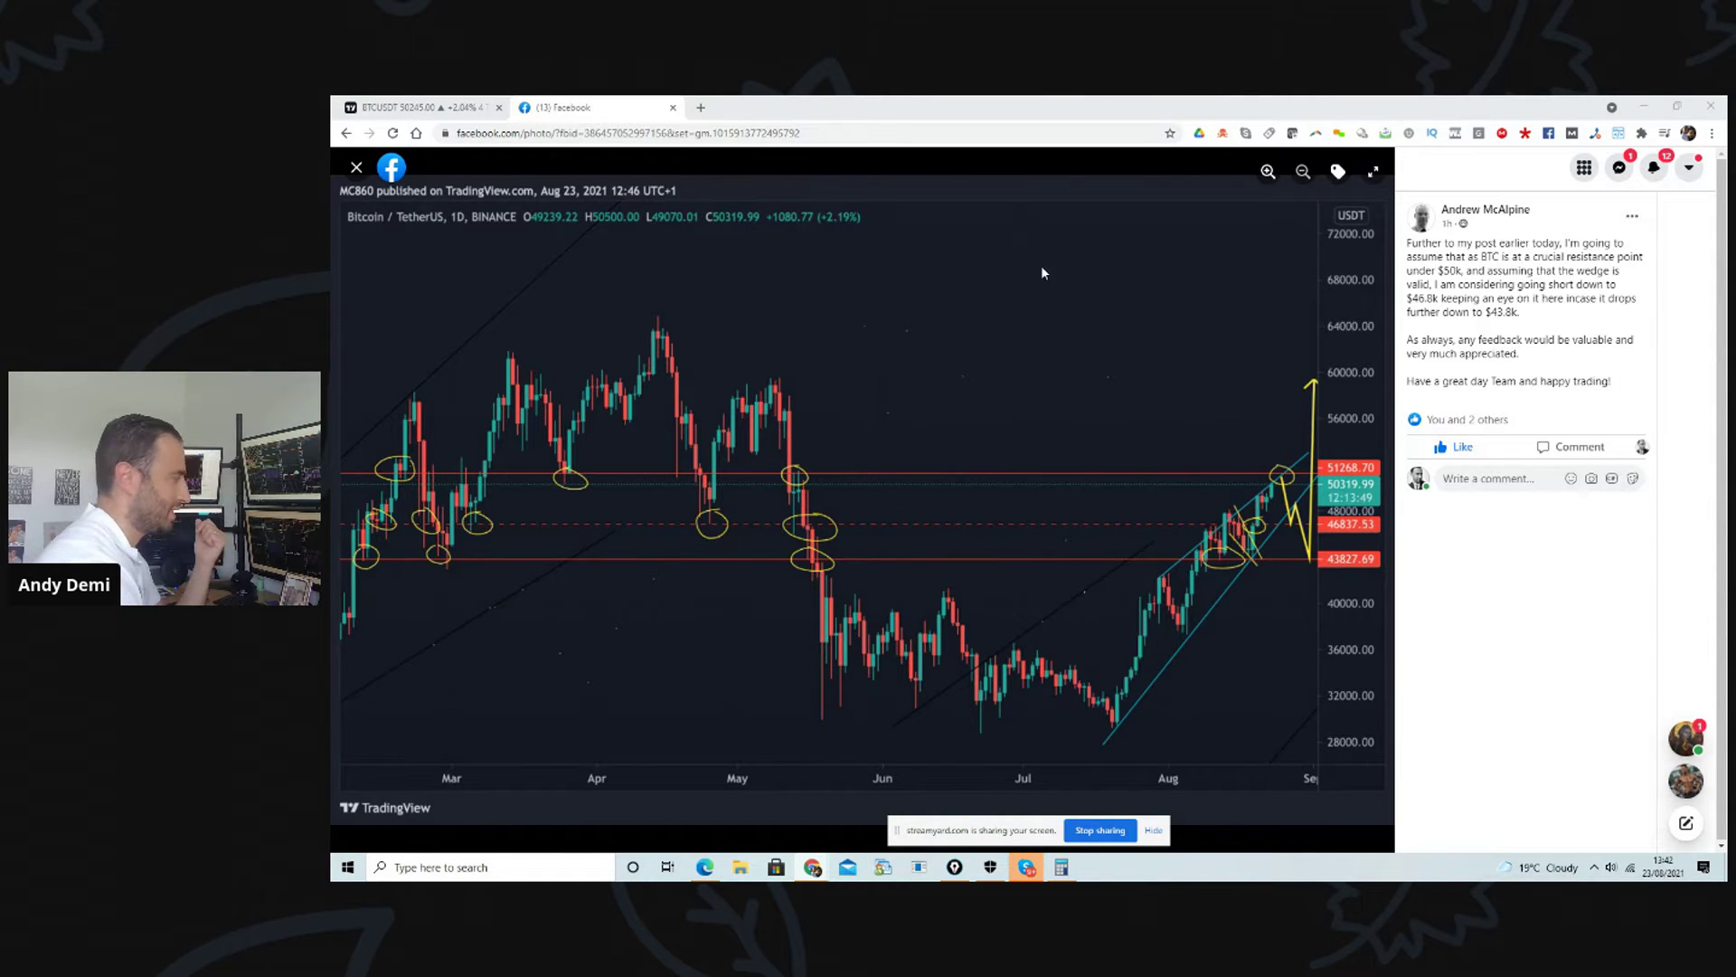
Step: Return to the BTCUSDT daily chart and draw a rising trend line under the August lows, extended into early September
{"action": "left_click", "coordinate": [428, 112]}
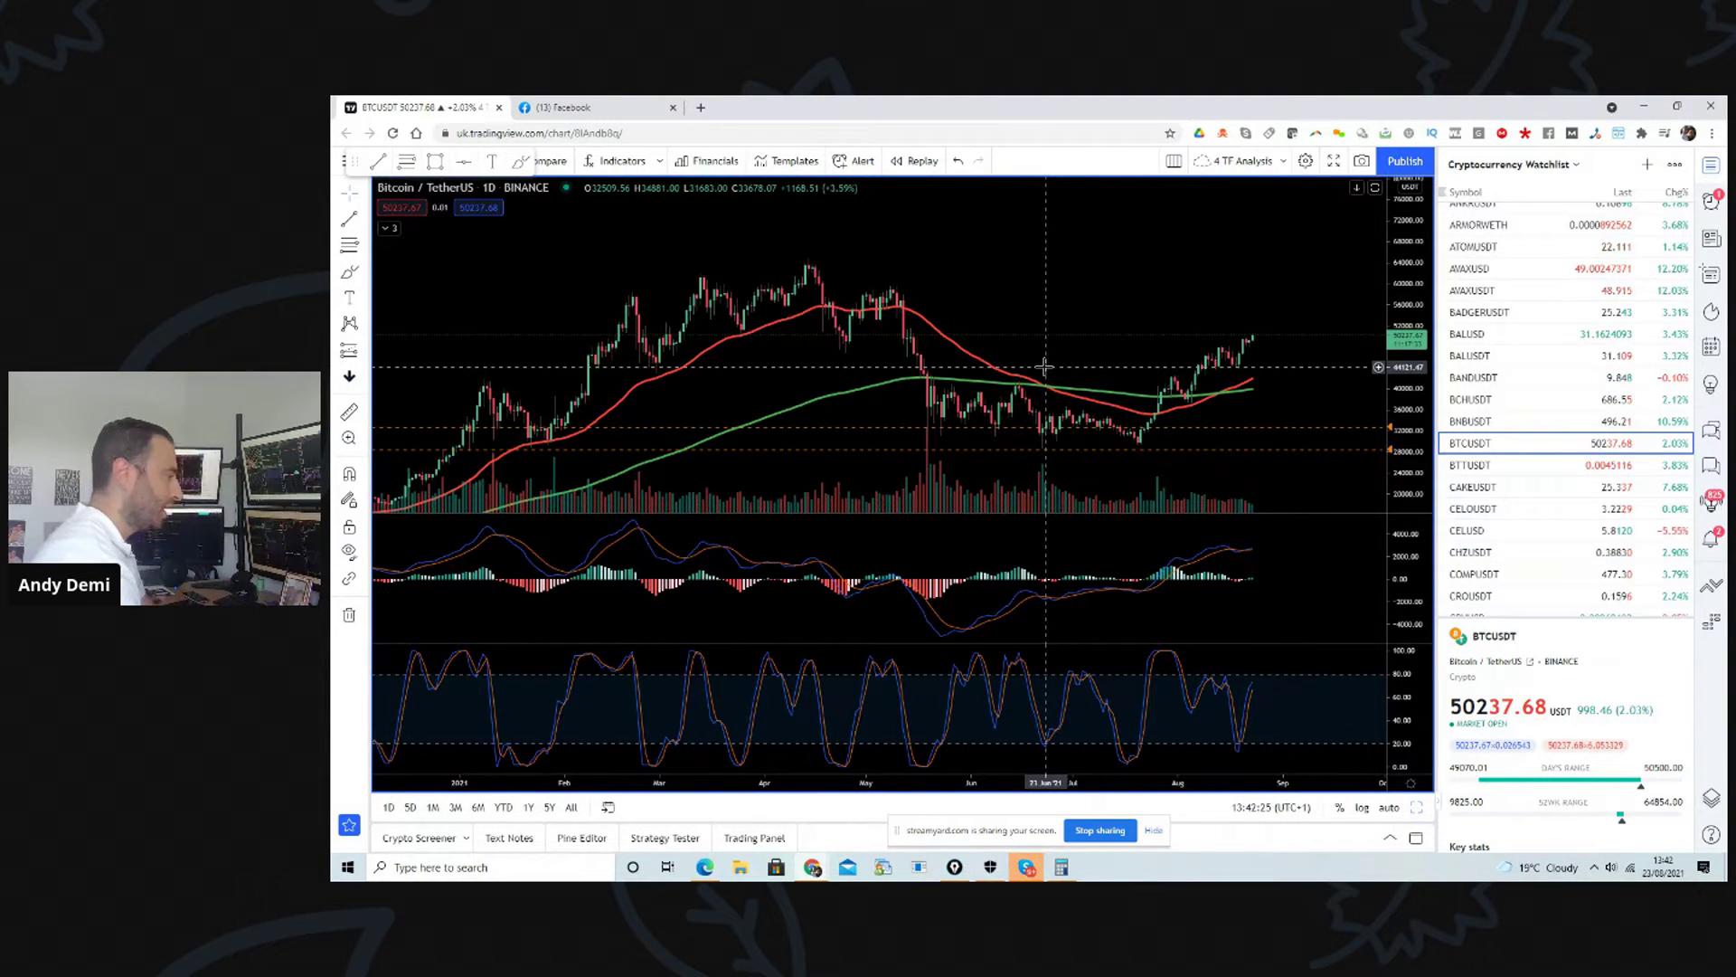
{"action": "scroll", "coordinate": [1044, 366], "scroll_direction": "up", "scroll_amount": 3}
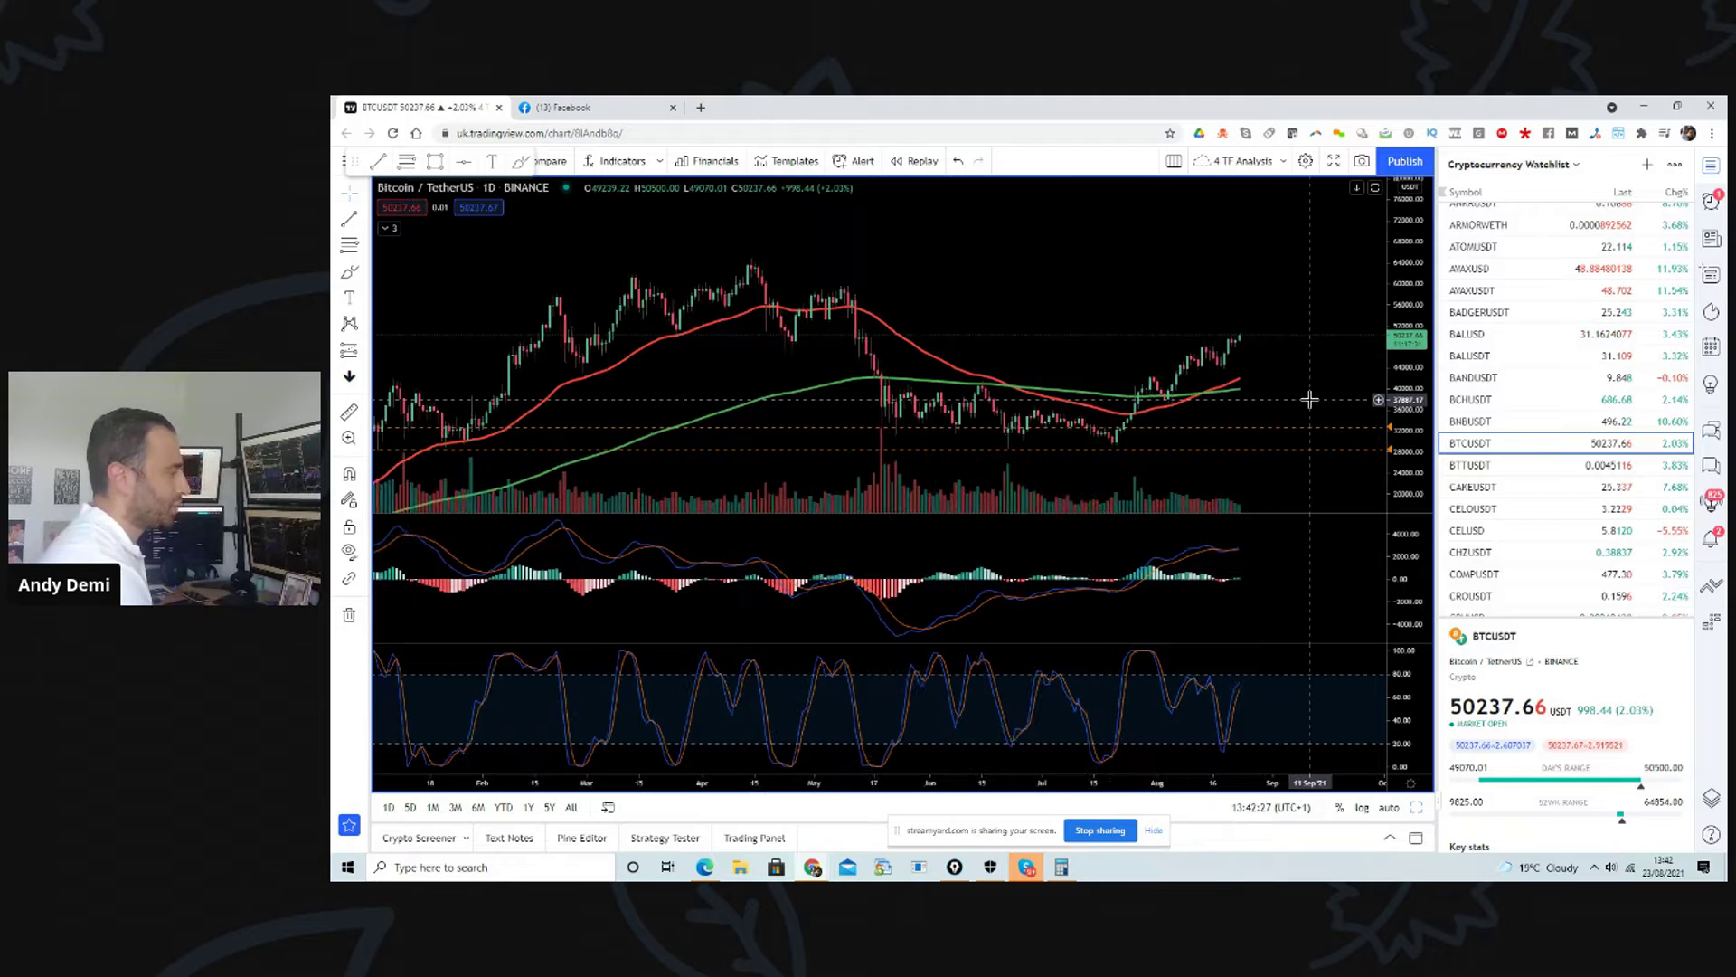
{"action": "scroll", "coordinate": [1166, 321], "scroll_direction": "up", "scroll_amount": 2}
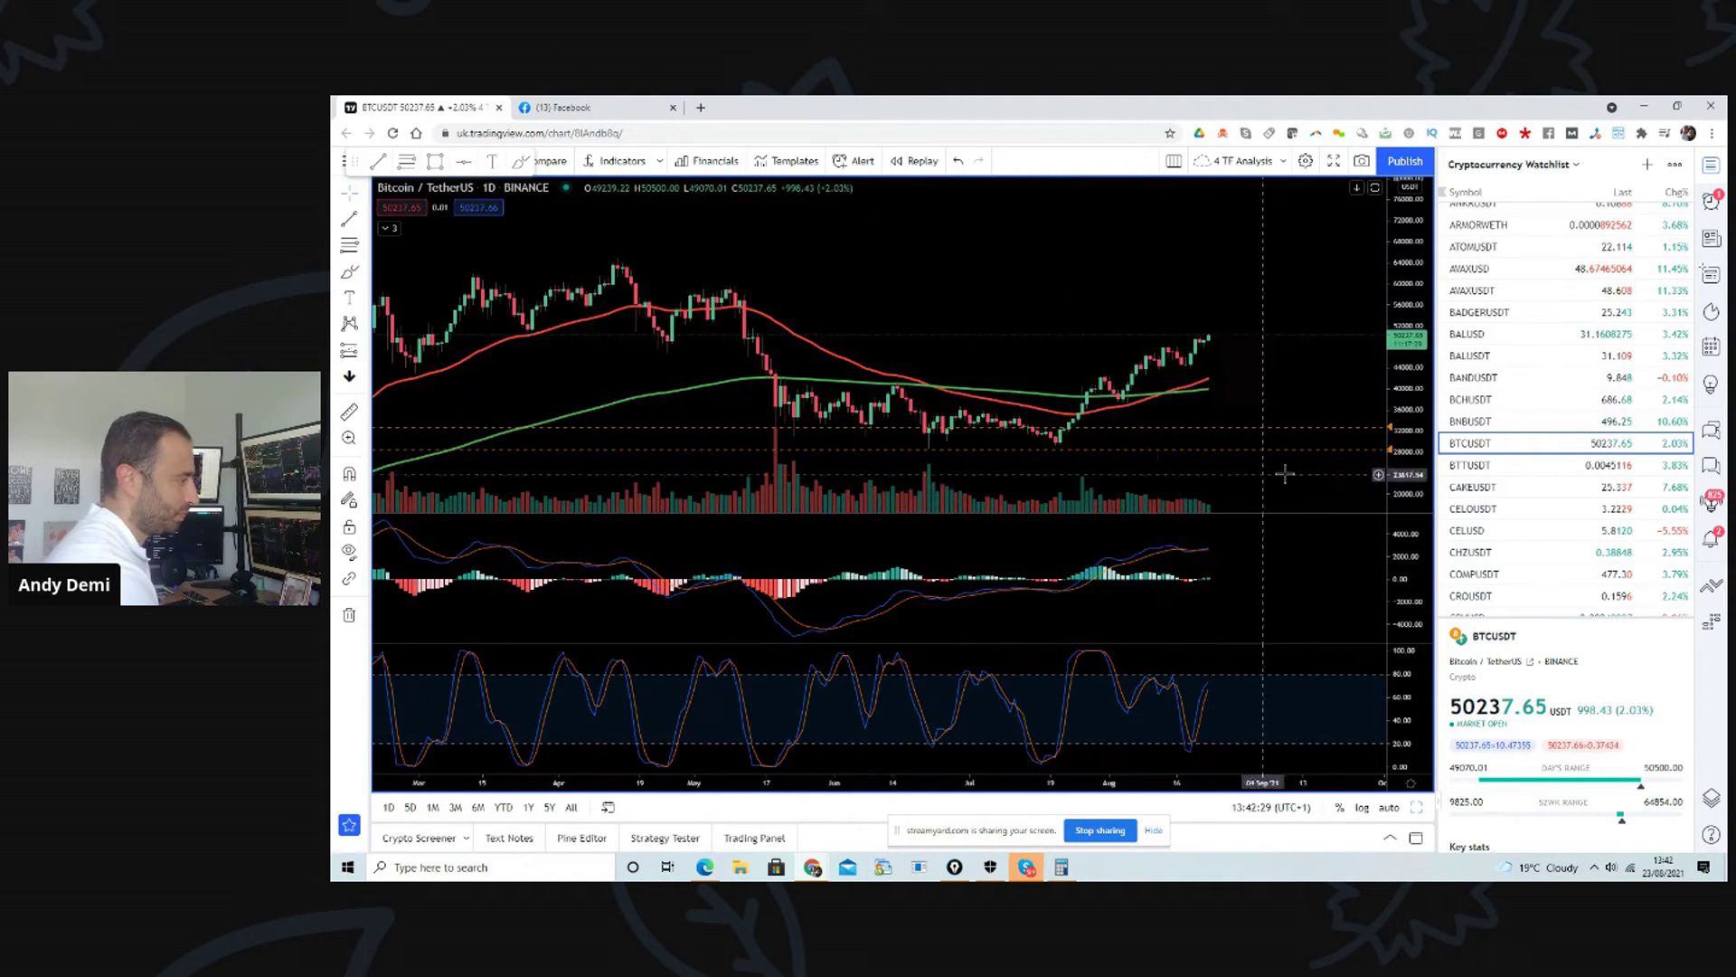
{"action": "scroll", "coordinate": [1310, 388], "scroll_direction": "up", "scroll_amount": 2}
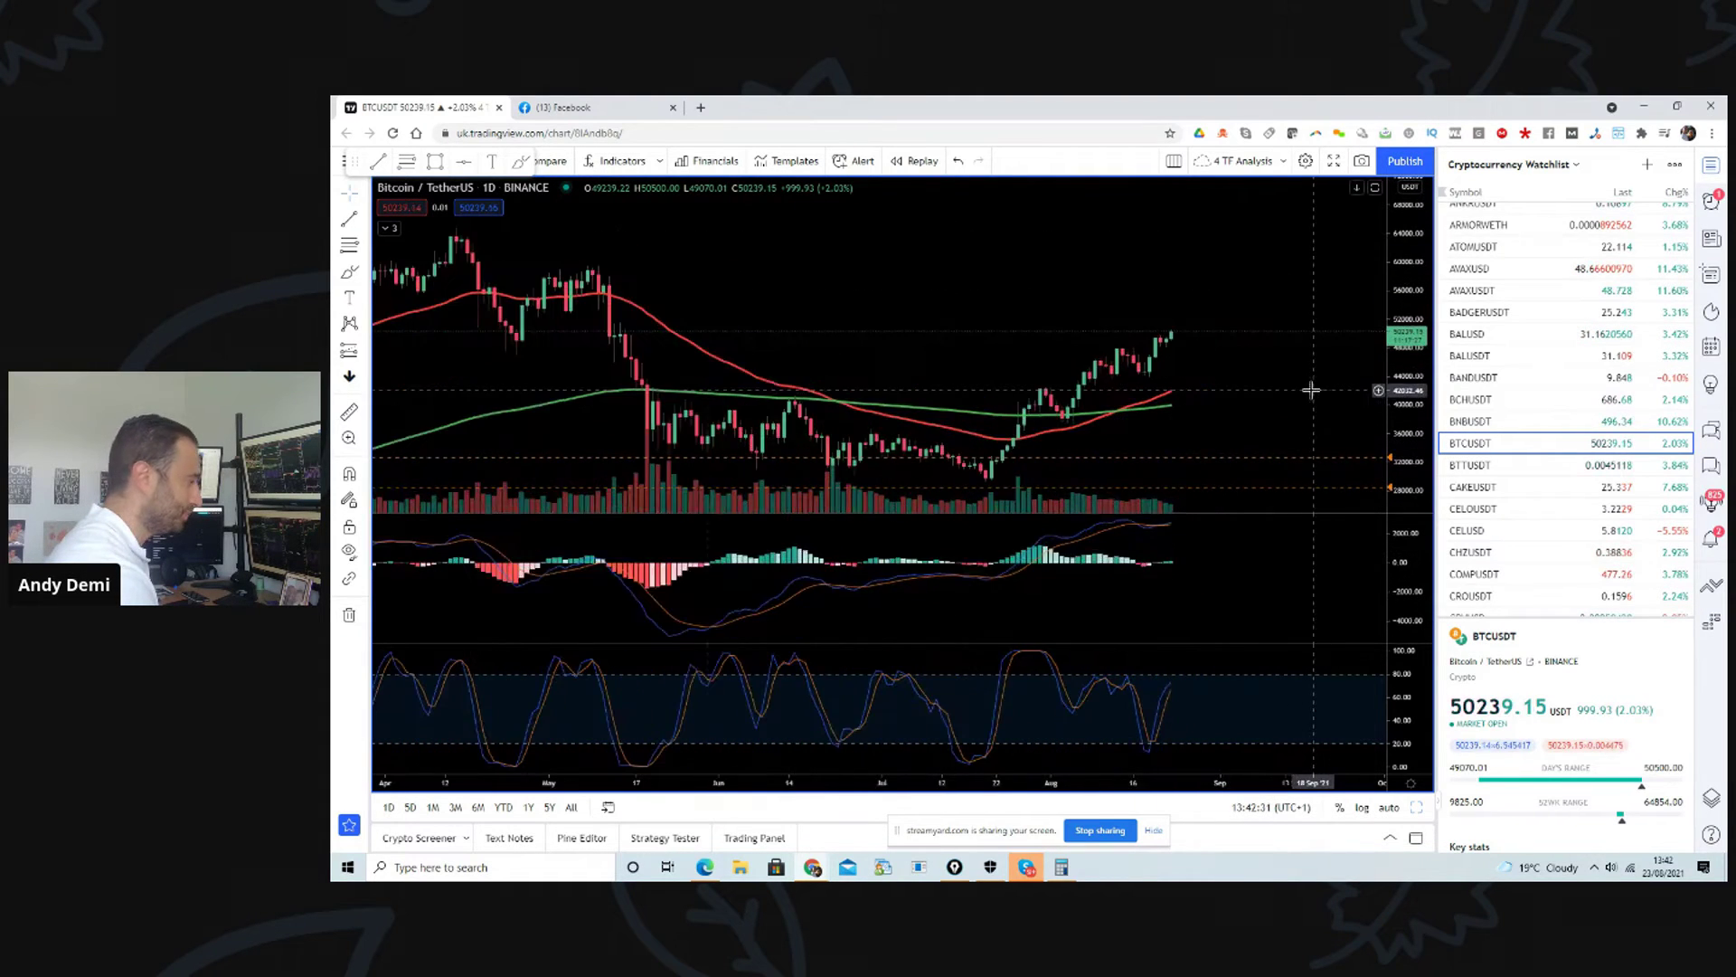
{"action": "left_click", "coordinate": [355, 222]}
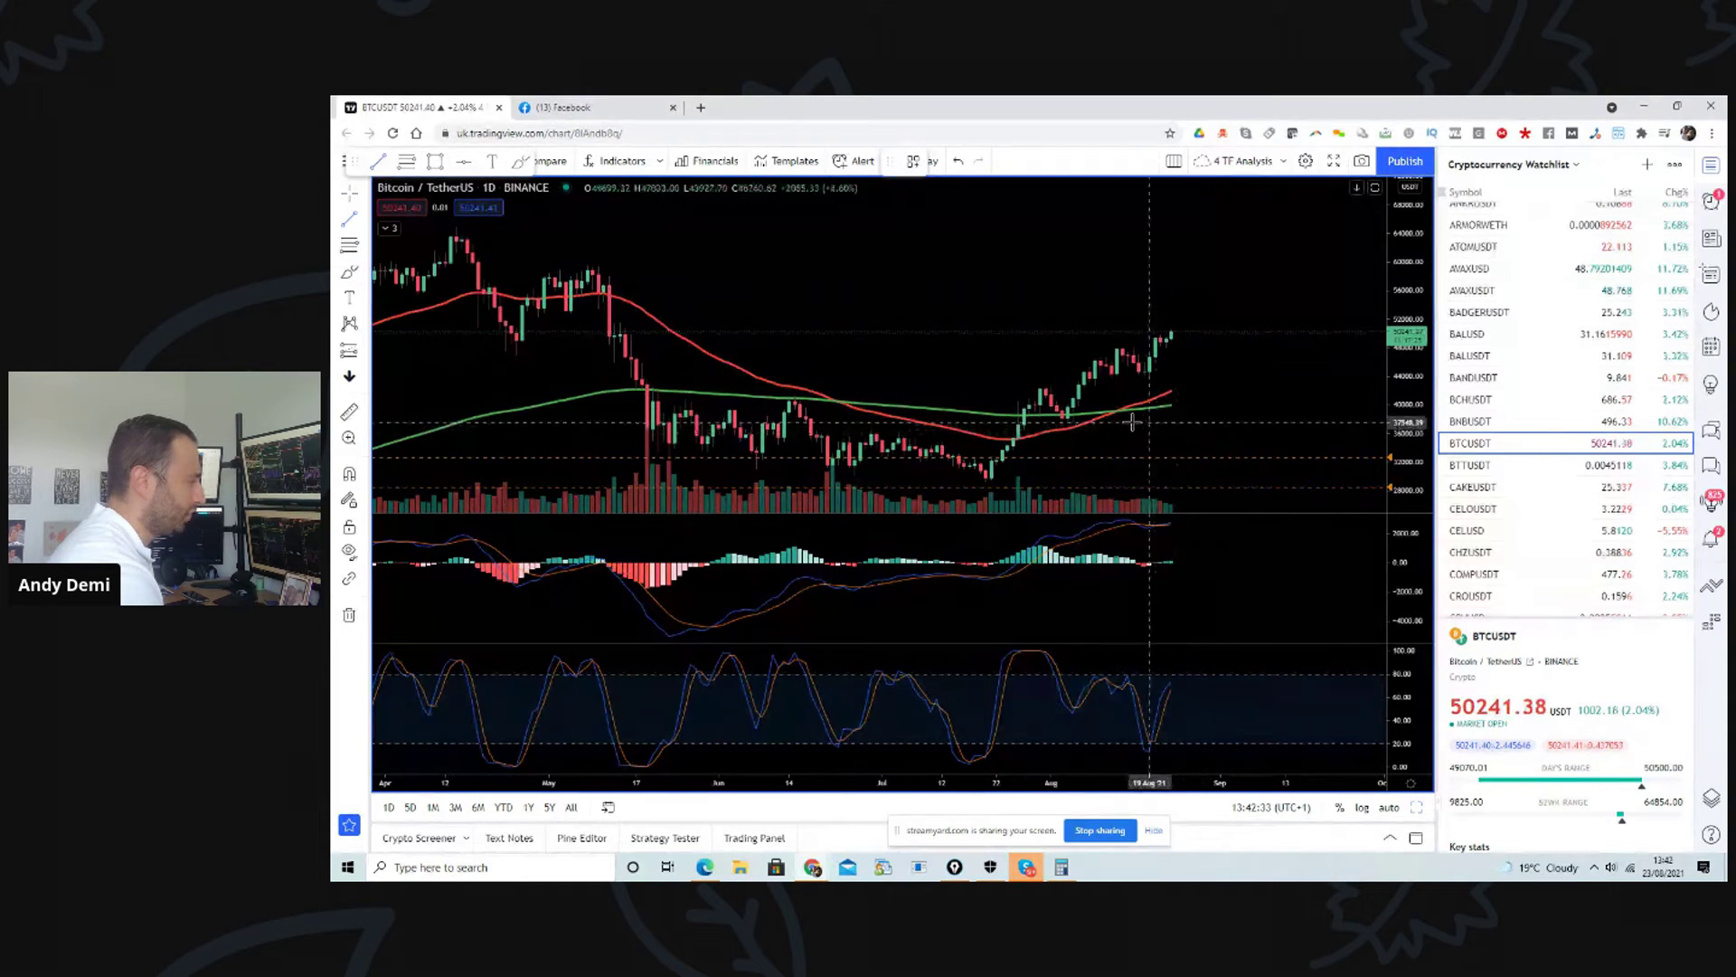
{"action": "left_click", "coordinate": [1070, 424]}
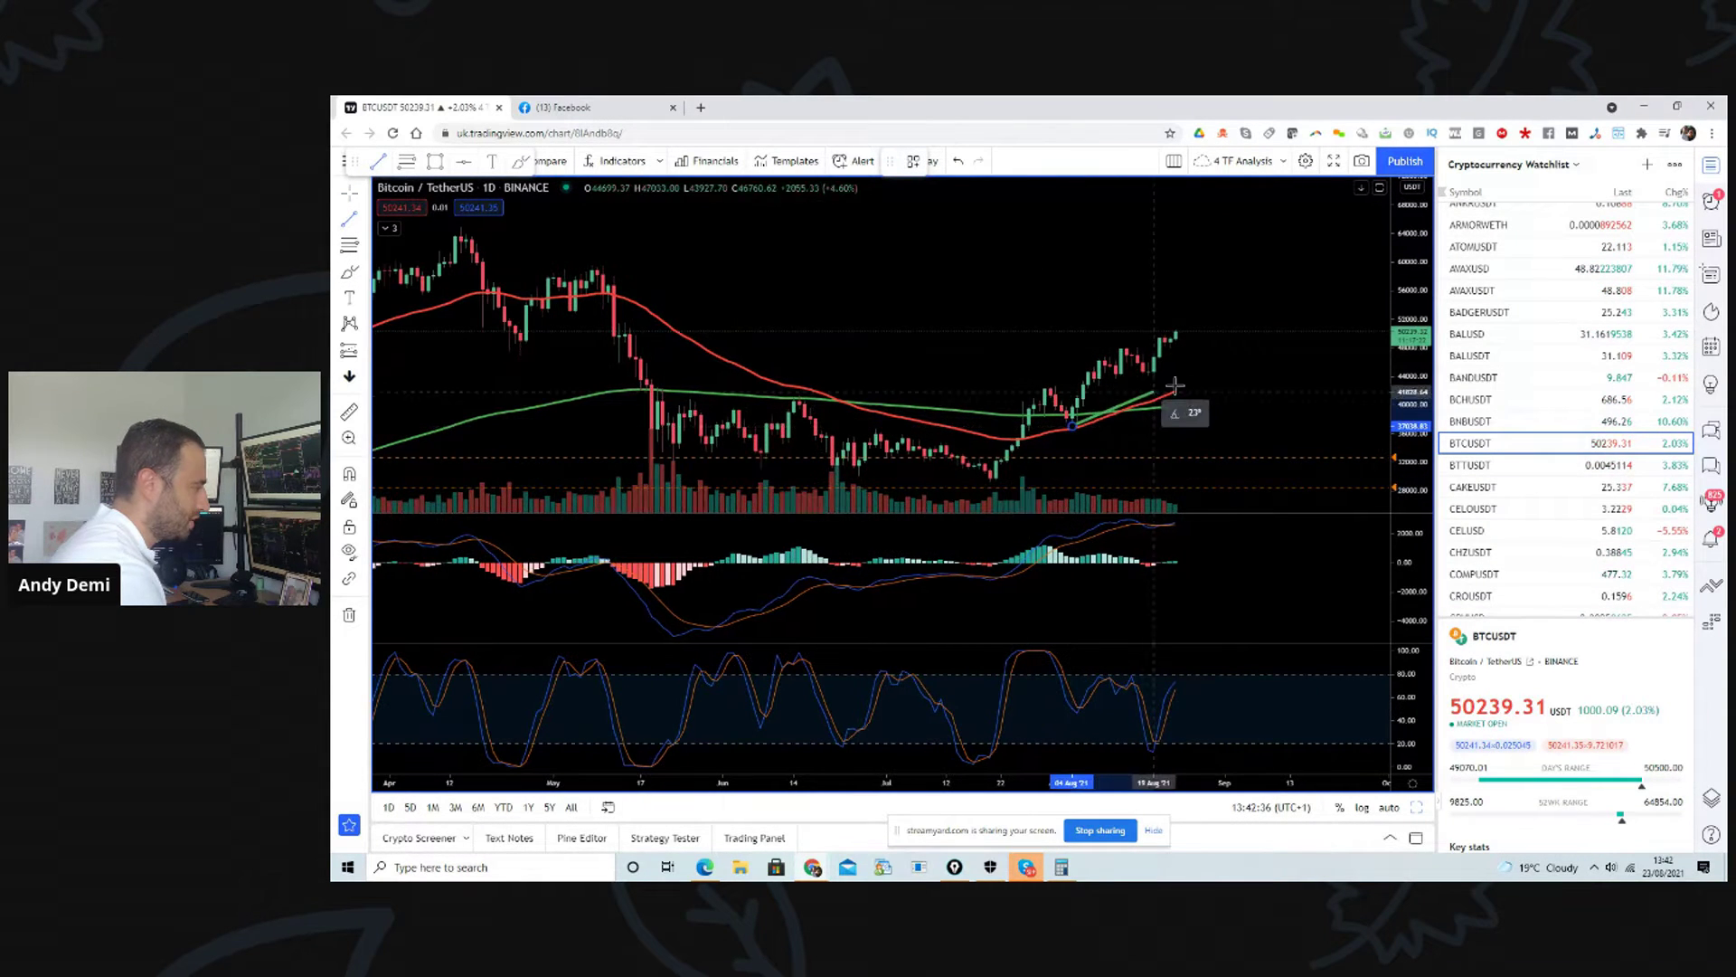
{"action": "left_click", "coordinate": [1263, 316]}
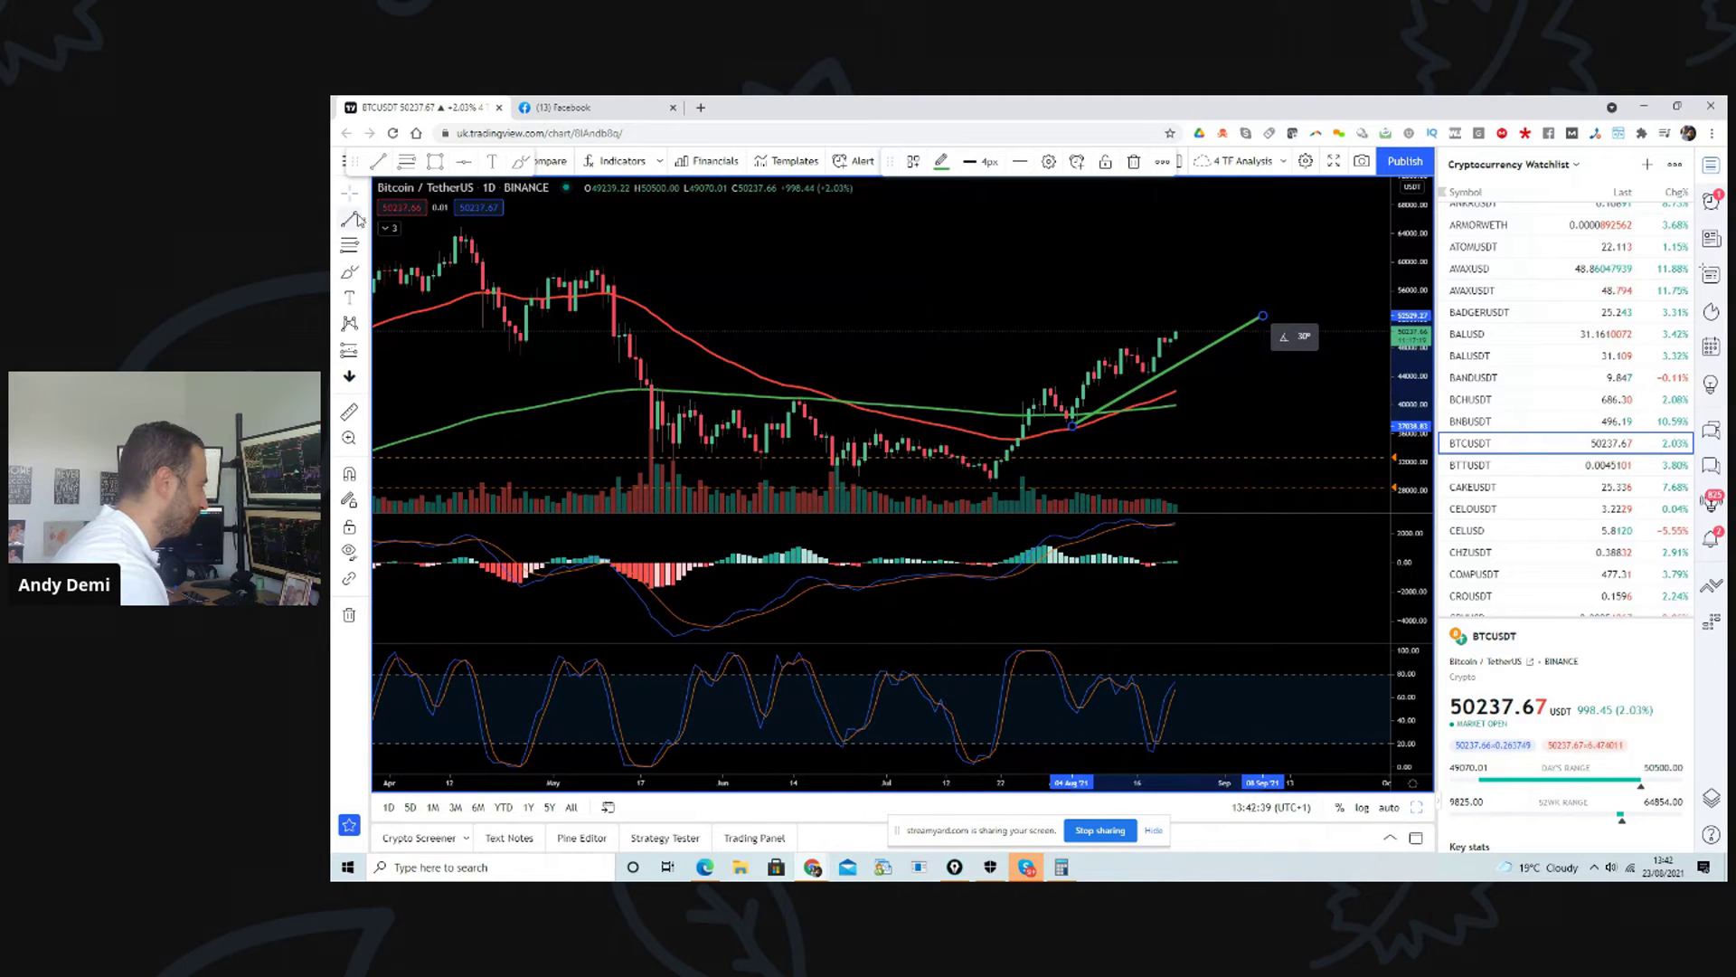
Step: Try a rising trend line along the recent highs from 30 July to 14 September, and delete it
{"action": "left_click", "coordinate": [423, 238]}
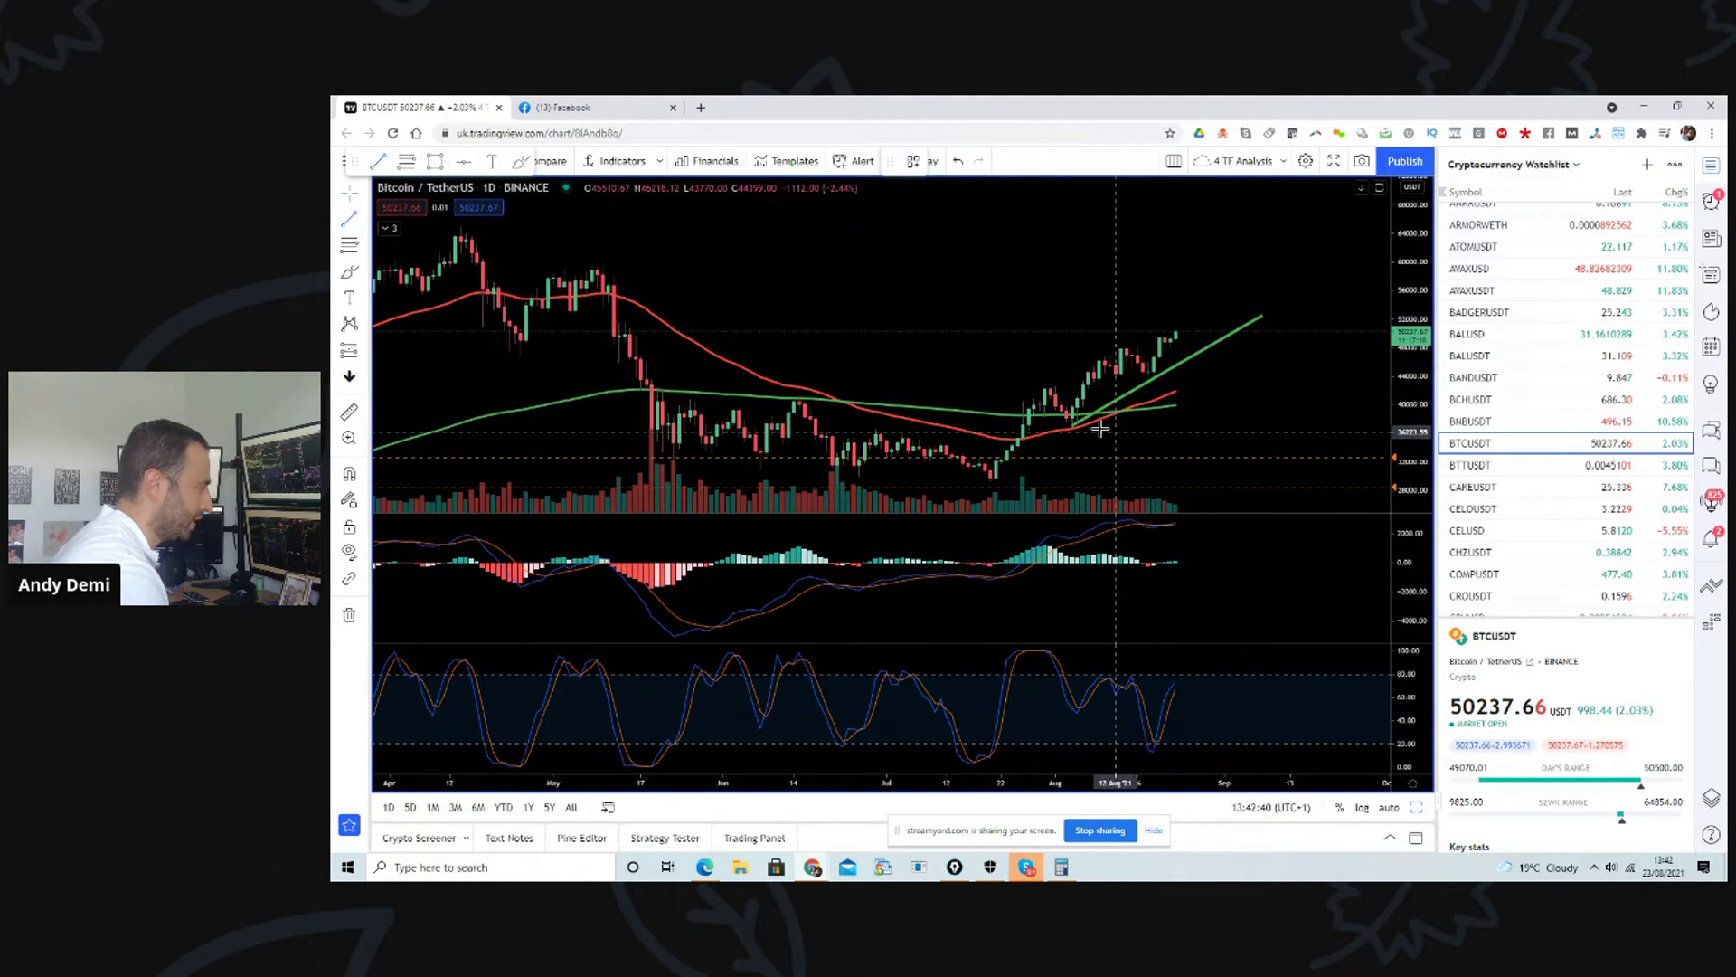
{"action": "left_click", "coordinate": [1045, 390]}
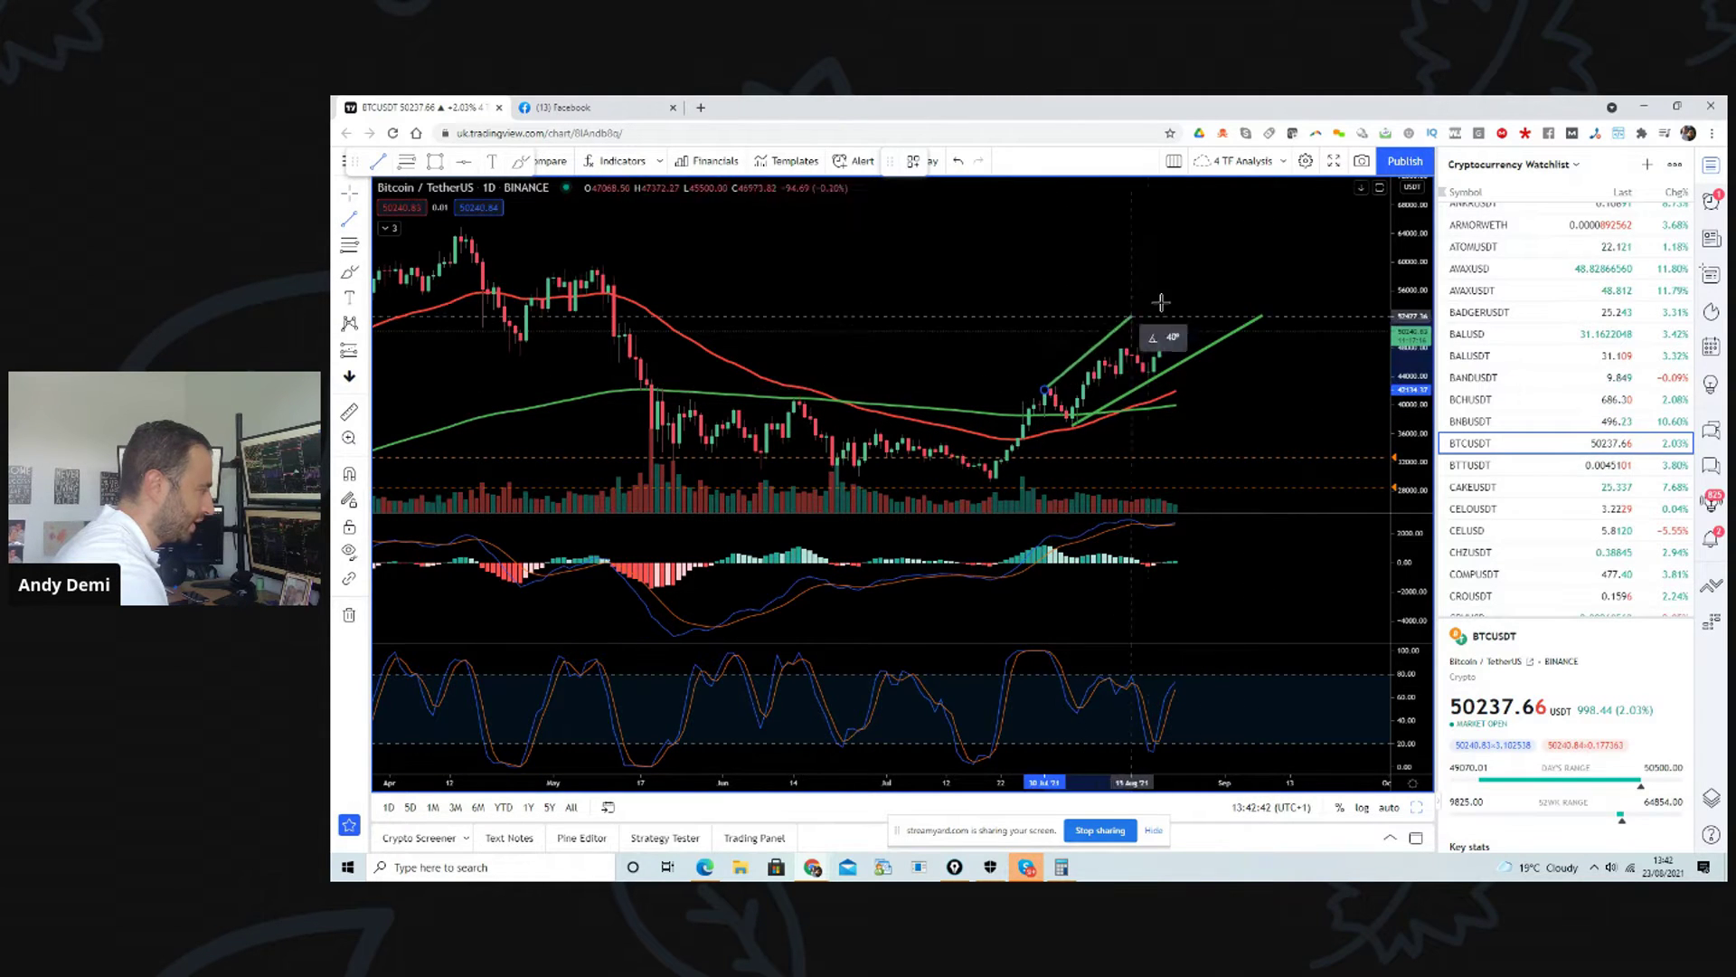
{"action": "left_click", "coordinate": [1293, 260]}
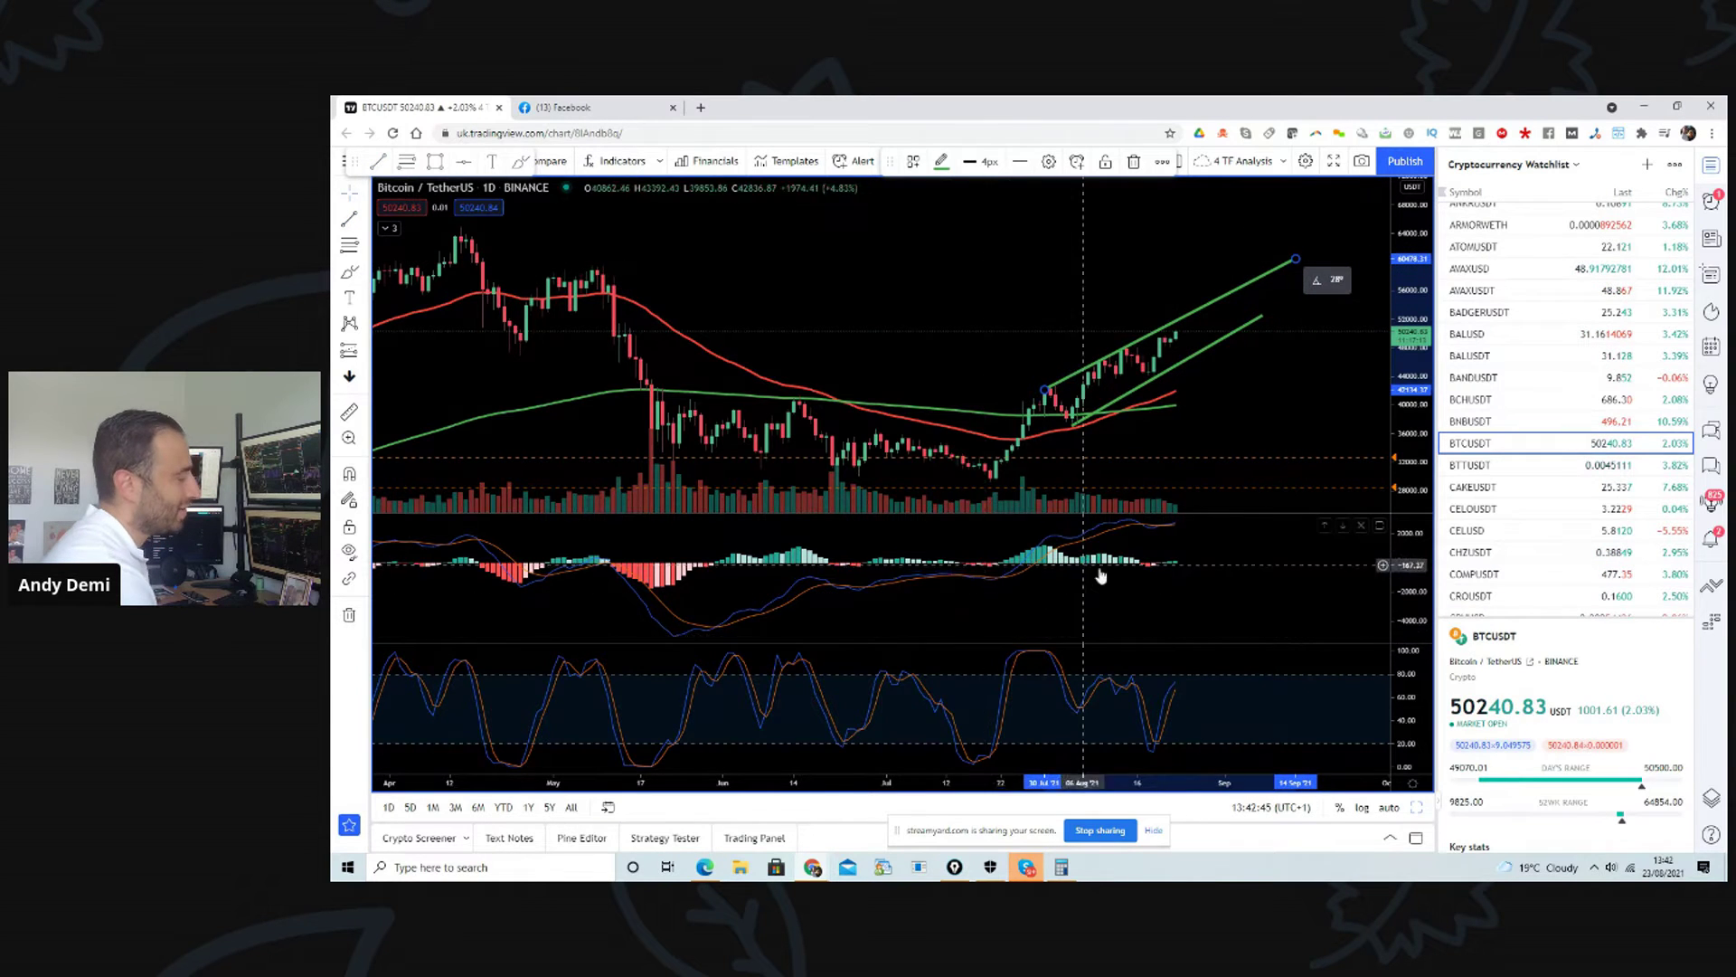
{"action": "scroll", "coordinate": [1165, 513], "scroll_direction": "down", "scroll_amount": 3}
{"action": "scroll", "coordinate": [1164, 513], "scroll_direction": "down", "scroll_amount": 3}
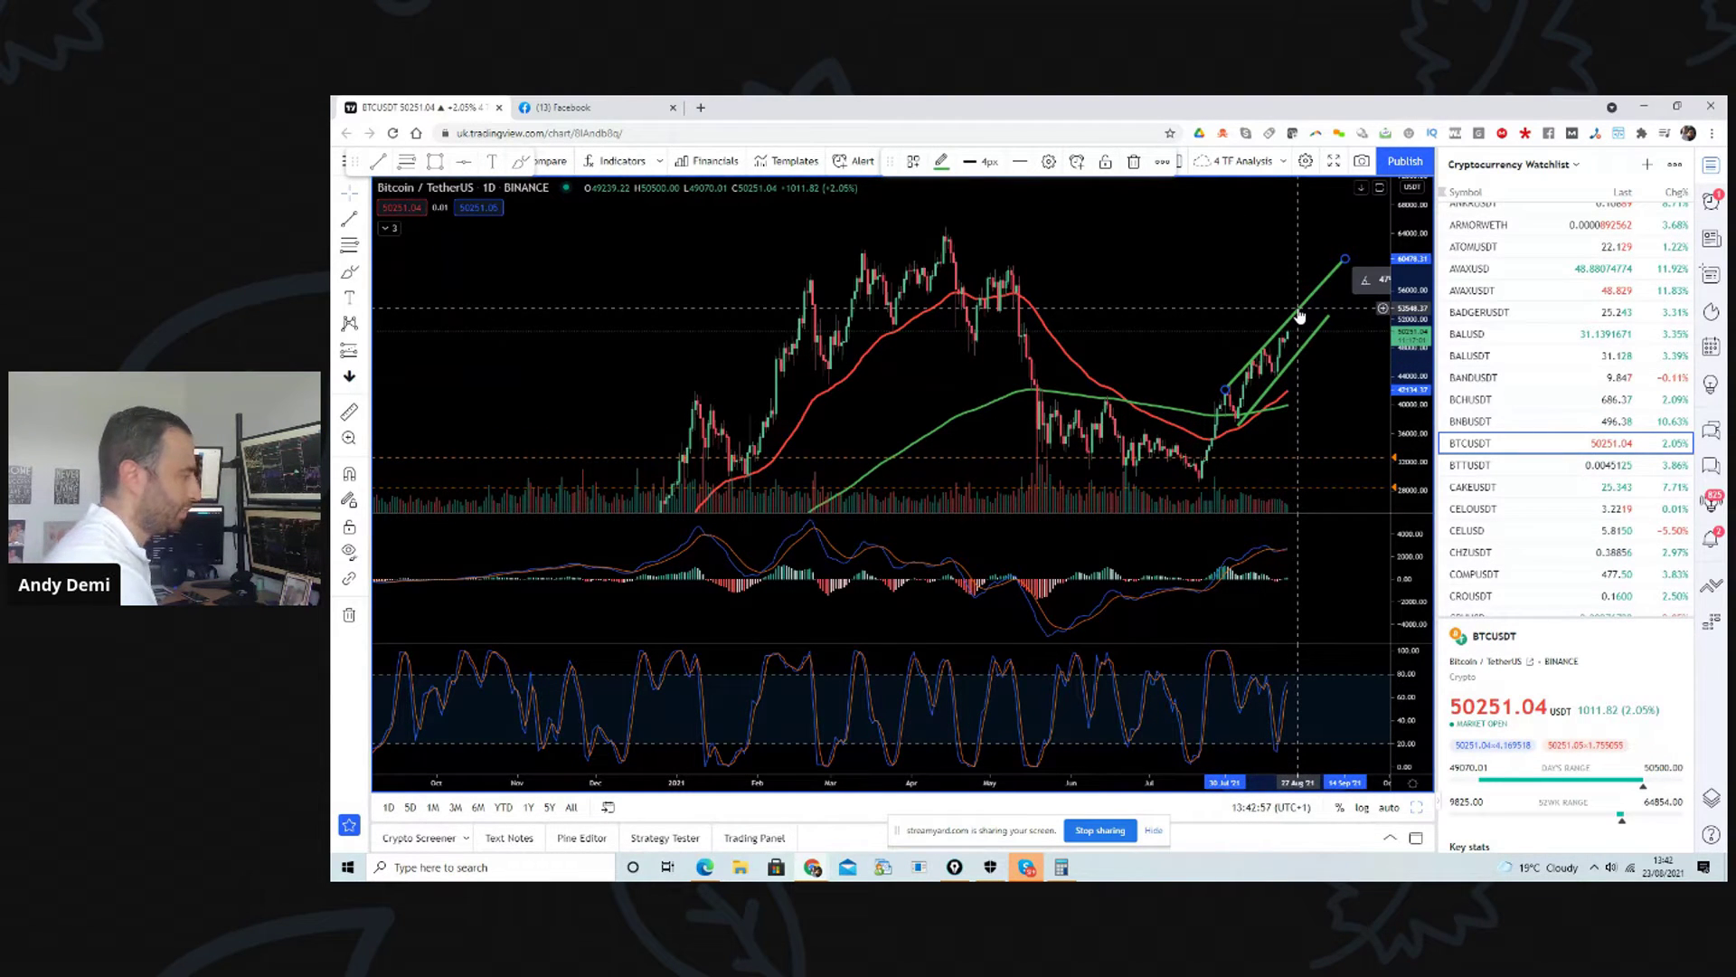
{"action": "key", "text": "Delete"}
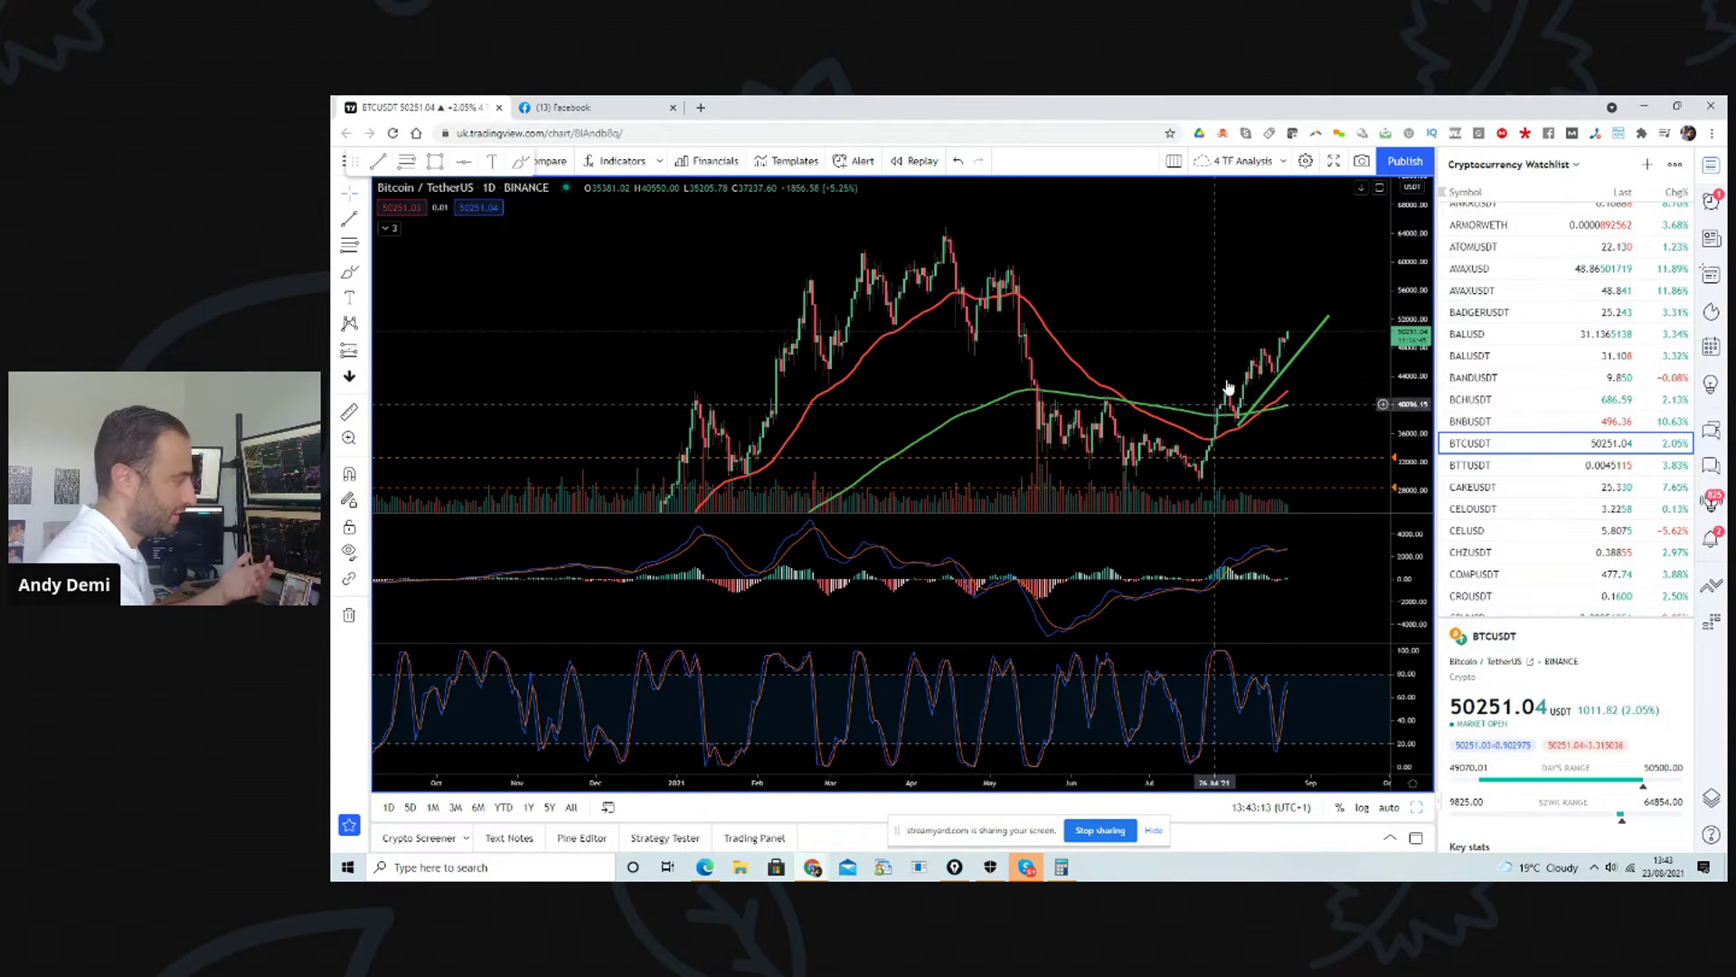
Step: Draw an upper trend line above the August highs, from 26 July to 30 August, to form a rising channel
{"action": "scroll", "coordinate": [1271, 359], "scroll_direction": "up", "scroll_amount": 3}
{"action": "scroll", "coordinate": [1271, 359], "scroll_direction": "up", "scroll_amount": 2}
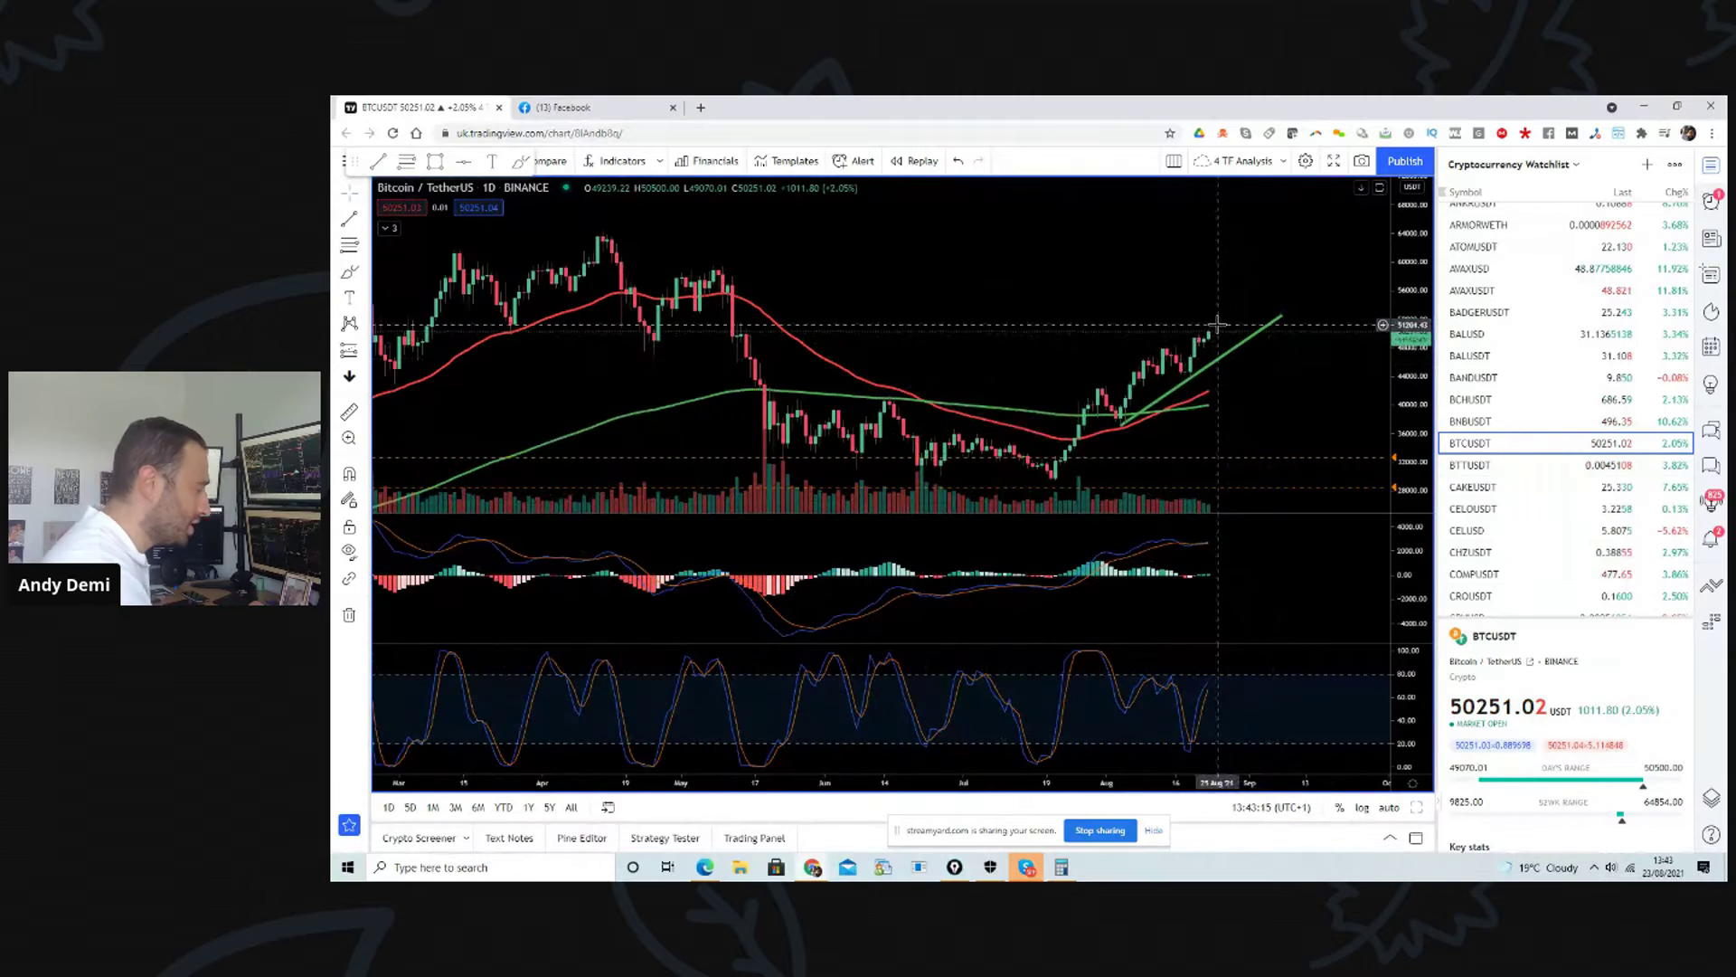
{"action": "left_click_drag", "start_coordinate": [1221, 361], "coordinate": [1163, 332]}
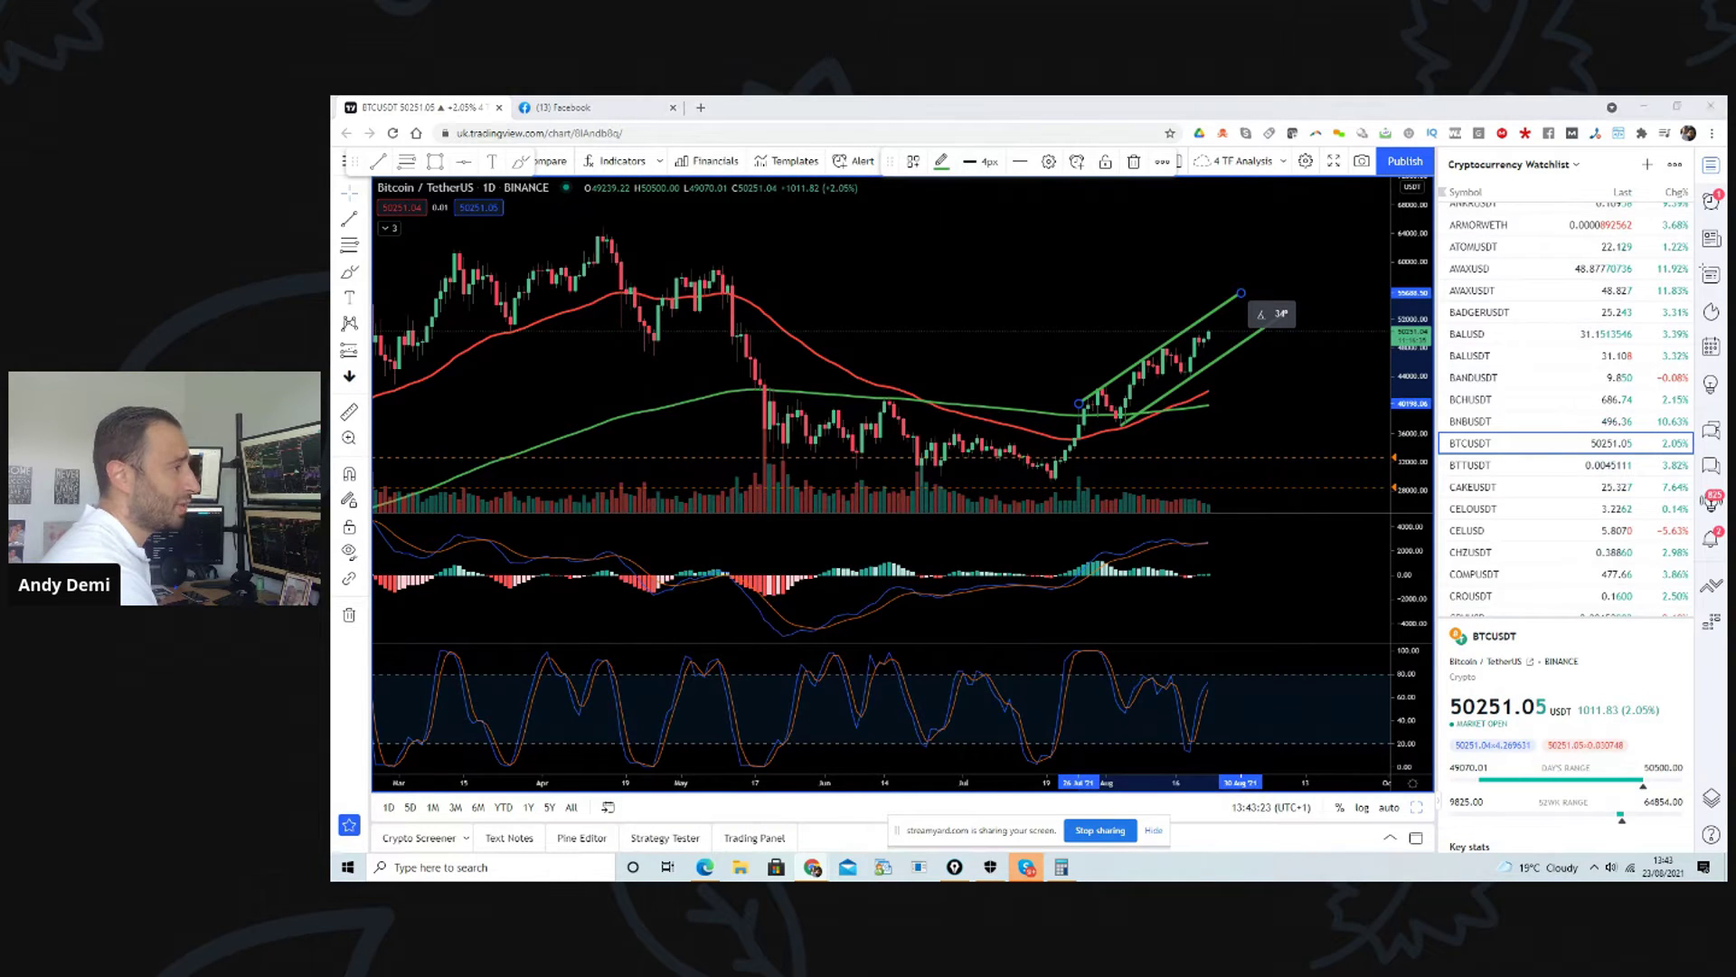
Step: Place a horizontal line at about 50,400 across the daily chart and stretch the price scale
{"action": "scroll", "coordinate": [1337, 339], "scroll_direction": "down", "scroll_amount": 2}
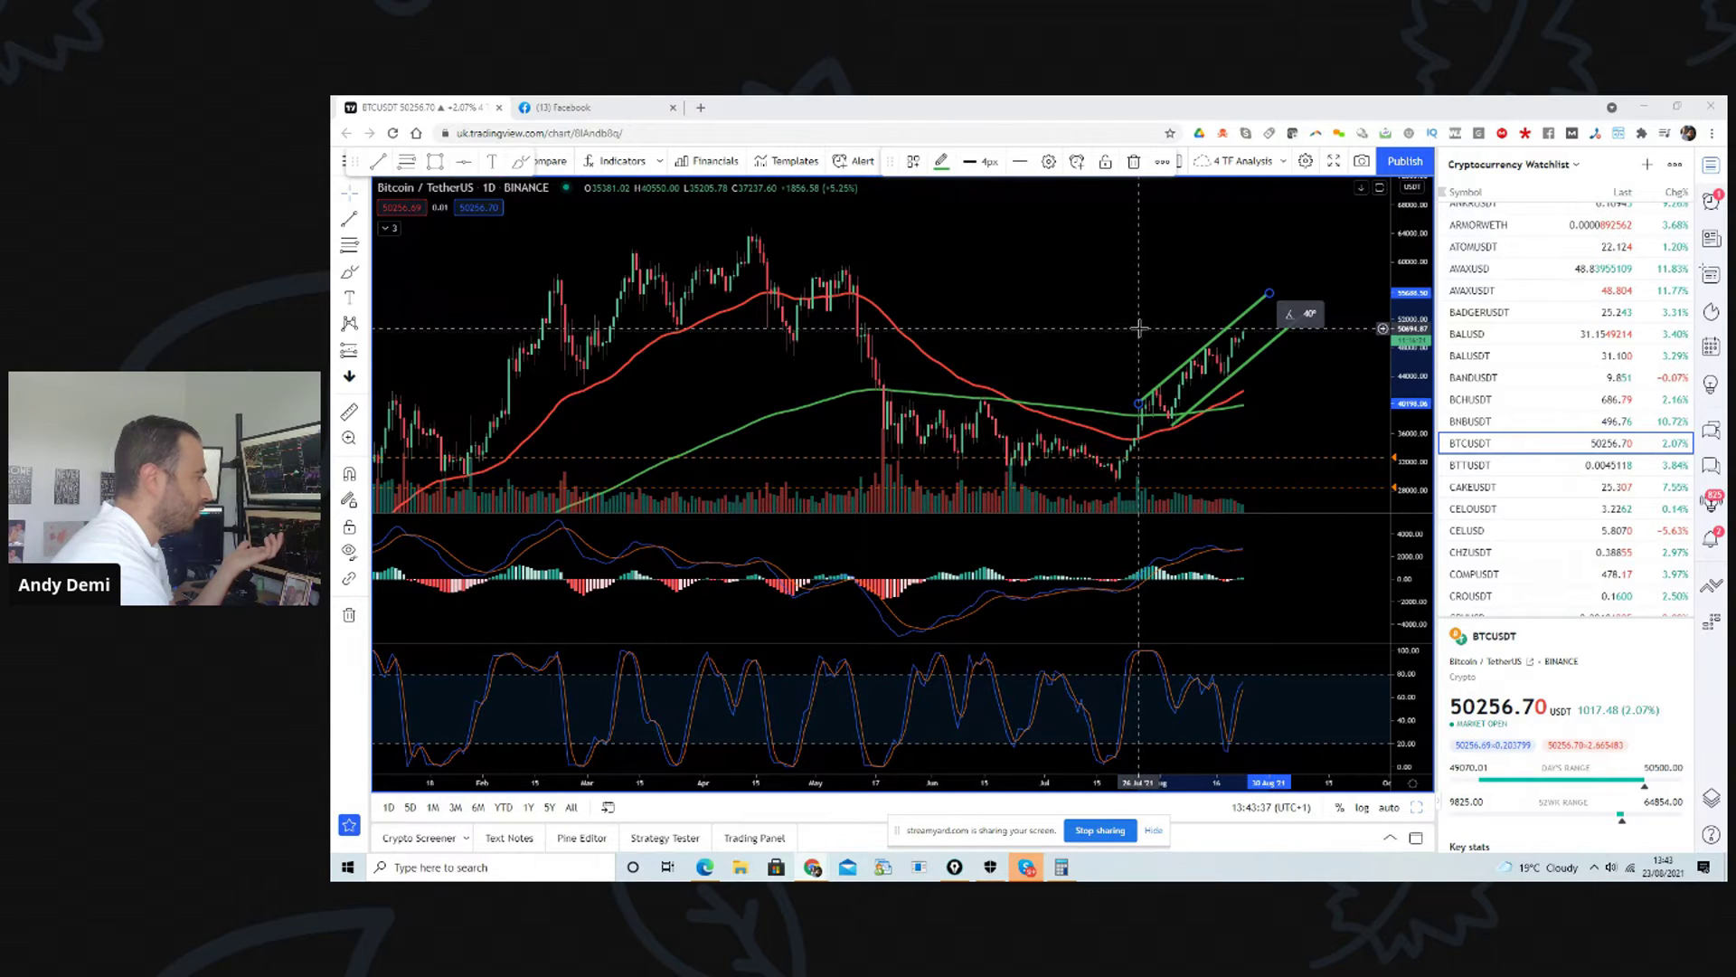
{"action": "left_click", "coordinate": [364, 220]}
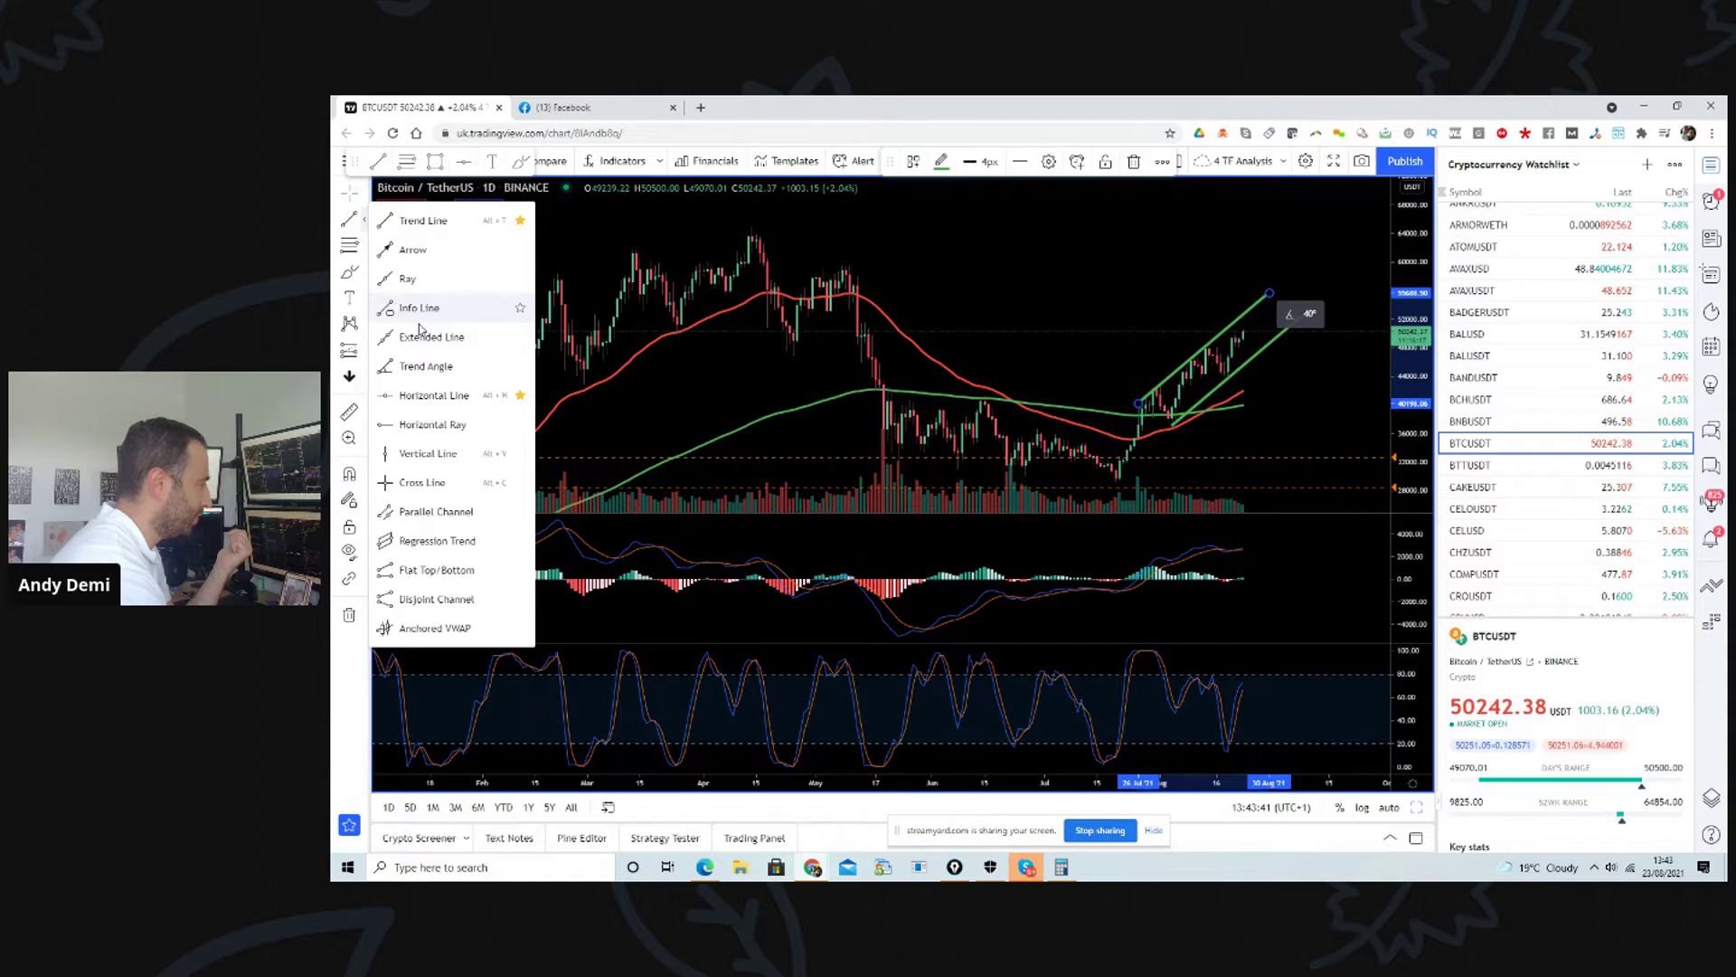
{"action": "left_click", "coordinate": [436, 396]}
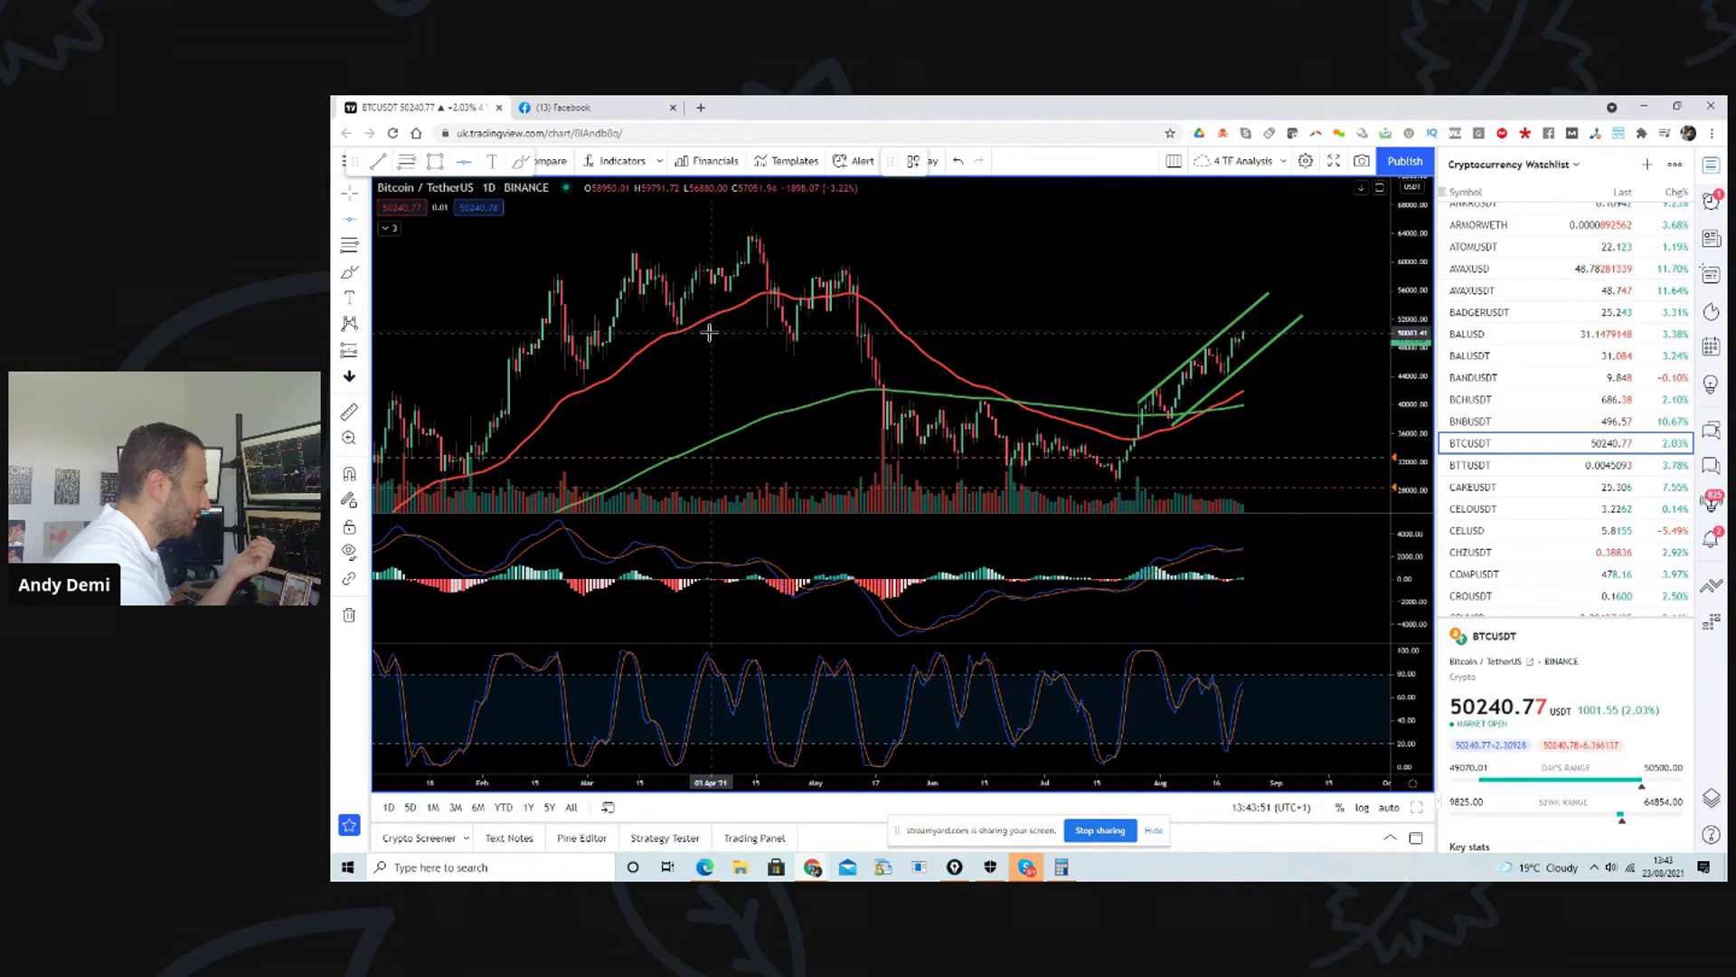
{"action": "left_click", "coordinate": [658, 330]}
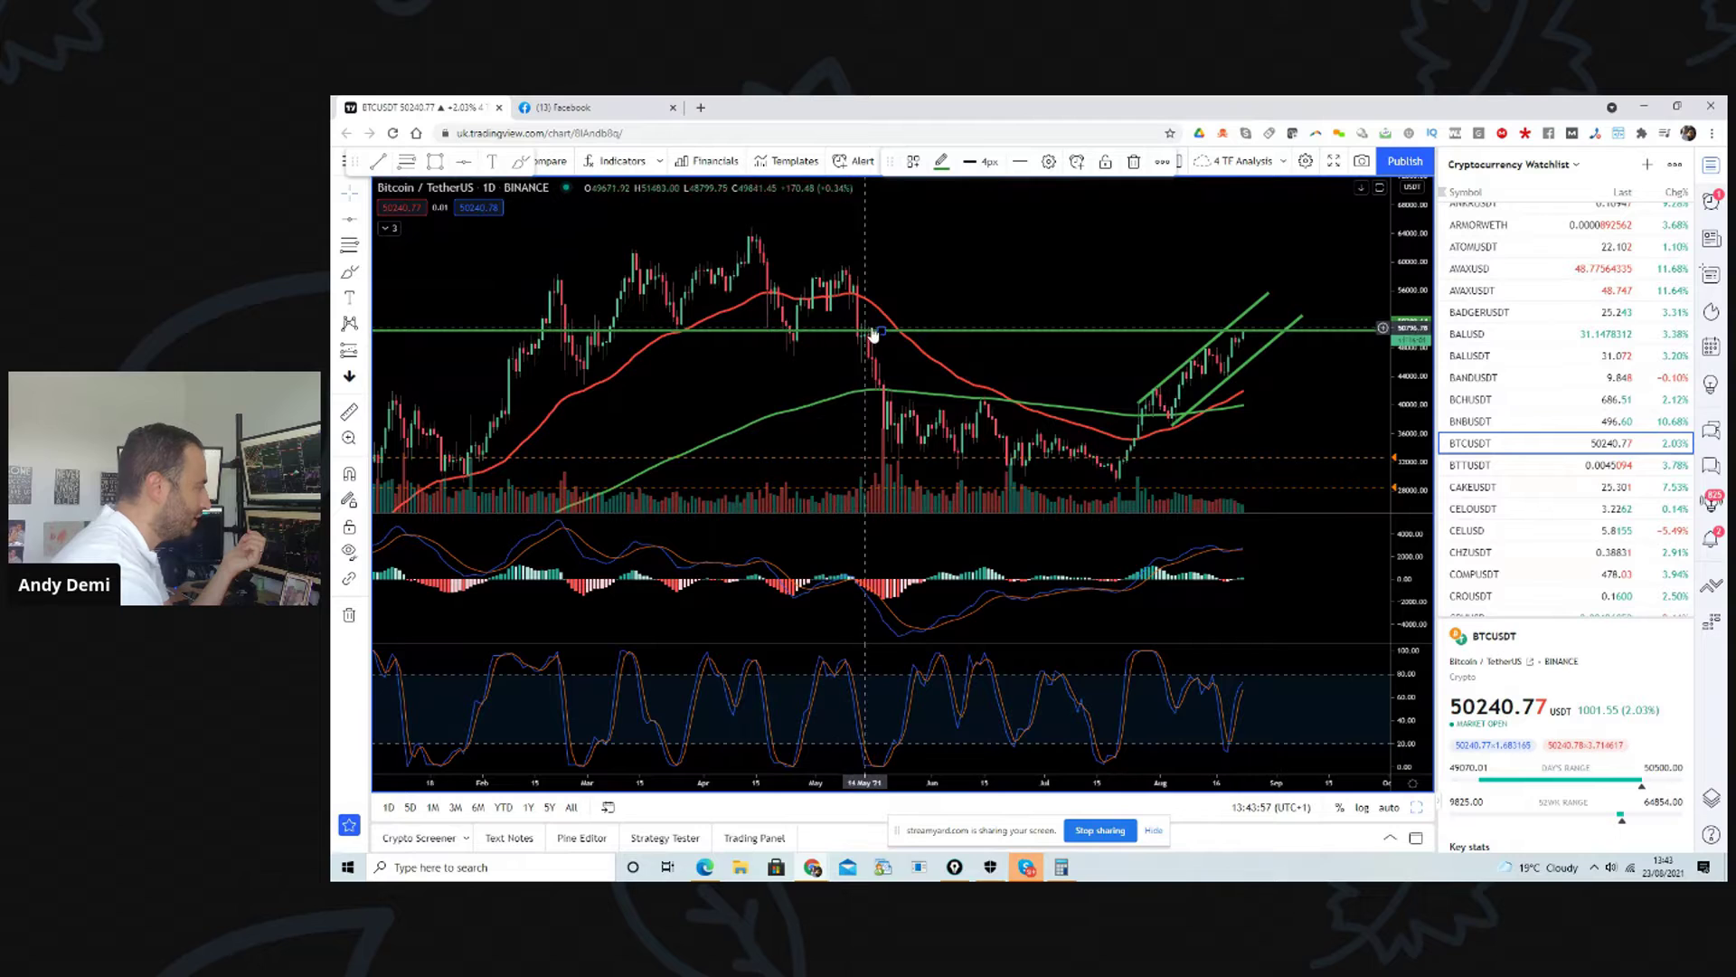
{"action": "left_click_drag", "start_coordinate": [1413, 360], "coordinate": [1411, 384]}
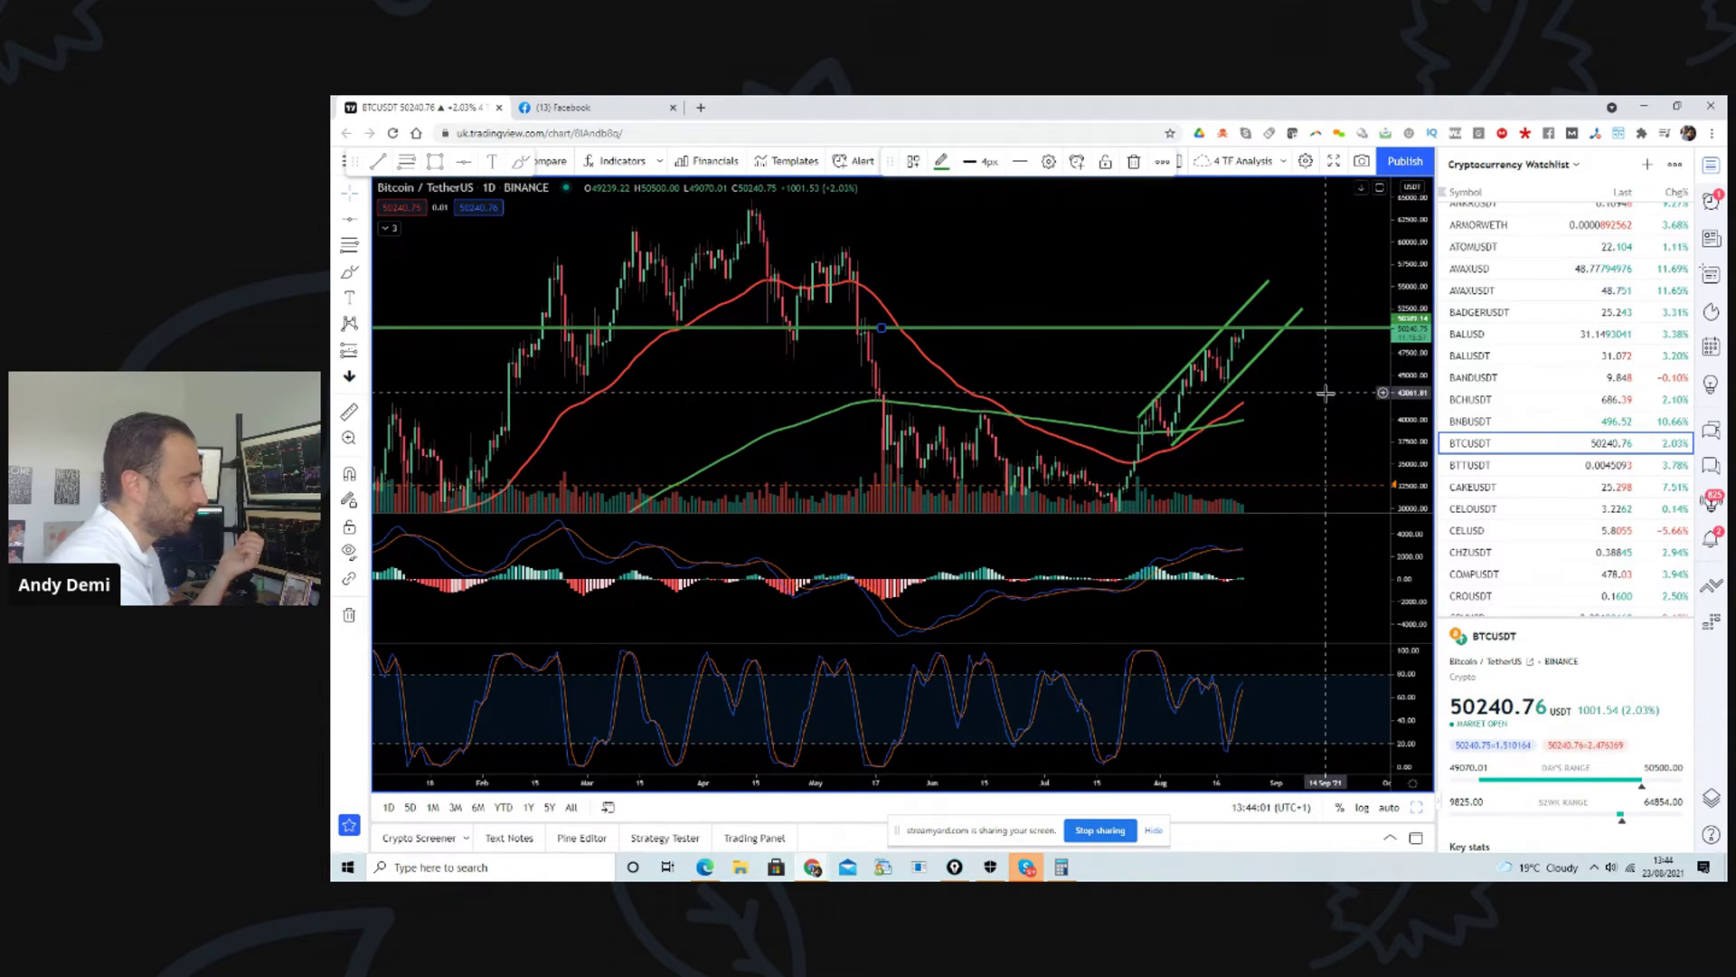
{"action": "scroll", "coordinate": [1329, 393], "scroll_direction": "up", "scroll_amount": 3}
{"action": "scroll", "coordinate": [1329, 393], "scroll_direction": "up", "scroll_amount": 1}
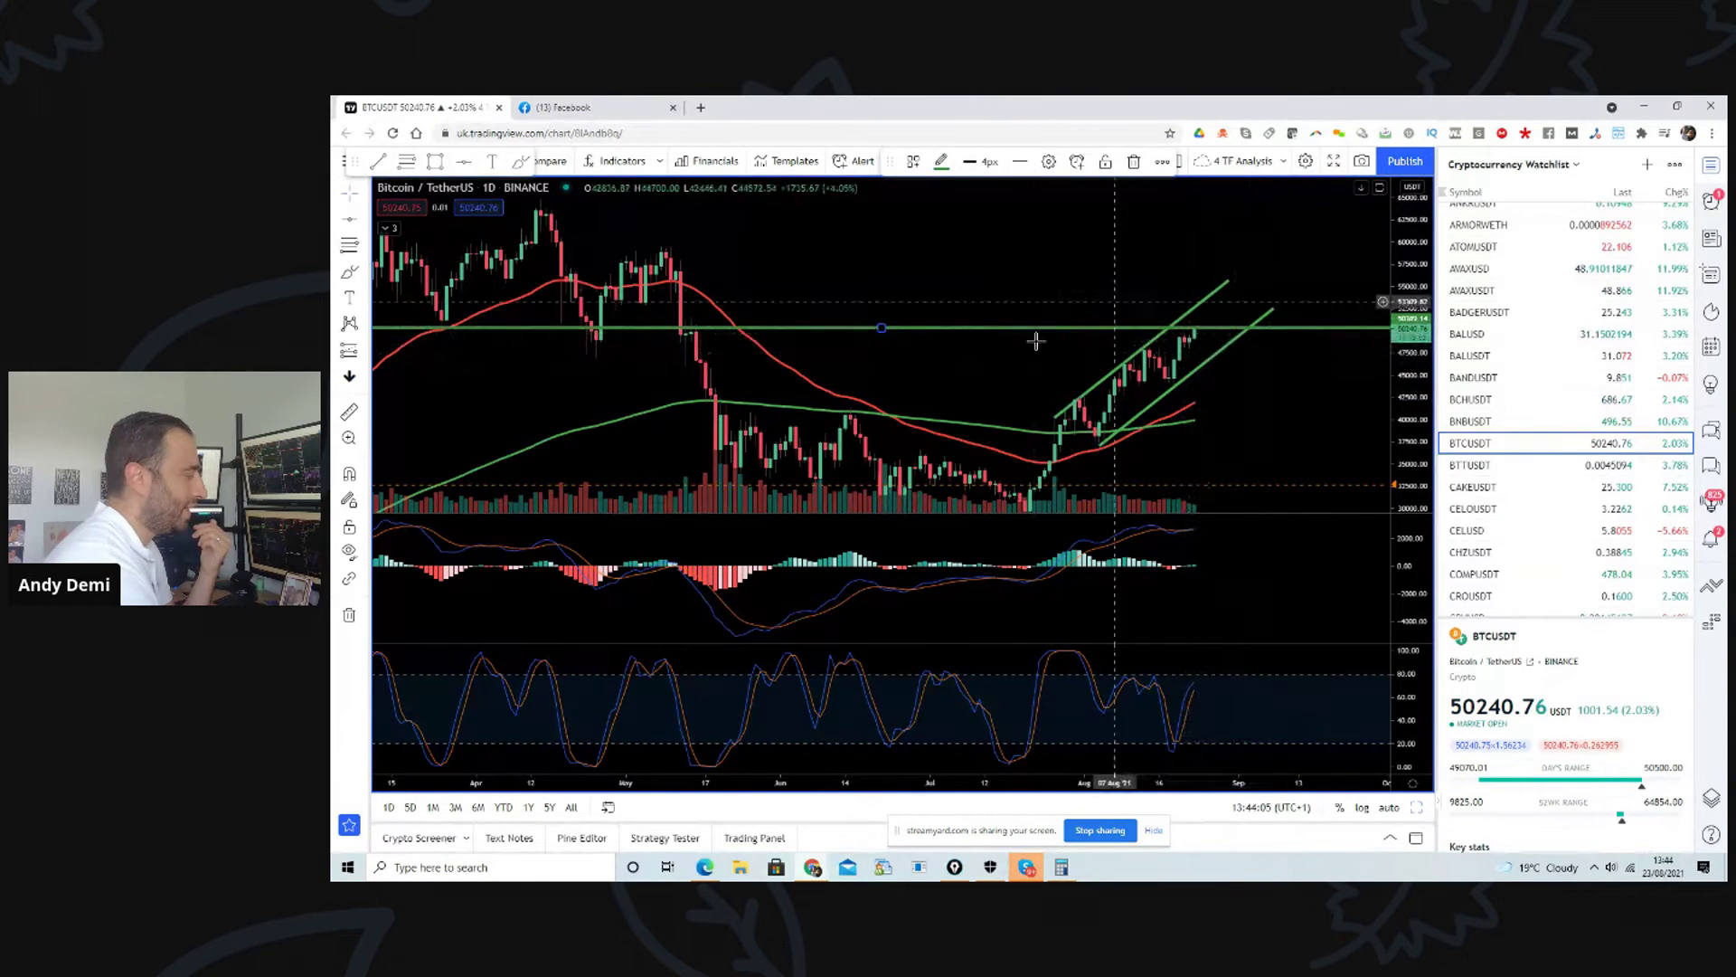
{"action": "scroll", "coordinate": [1206, 380], "scroll_direction": "down", "scroll_amount": 1}
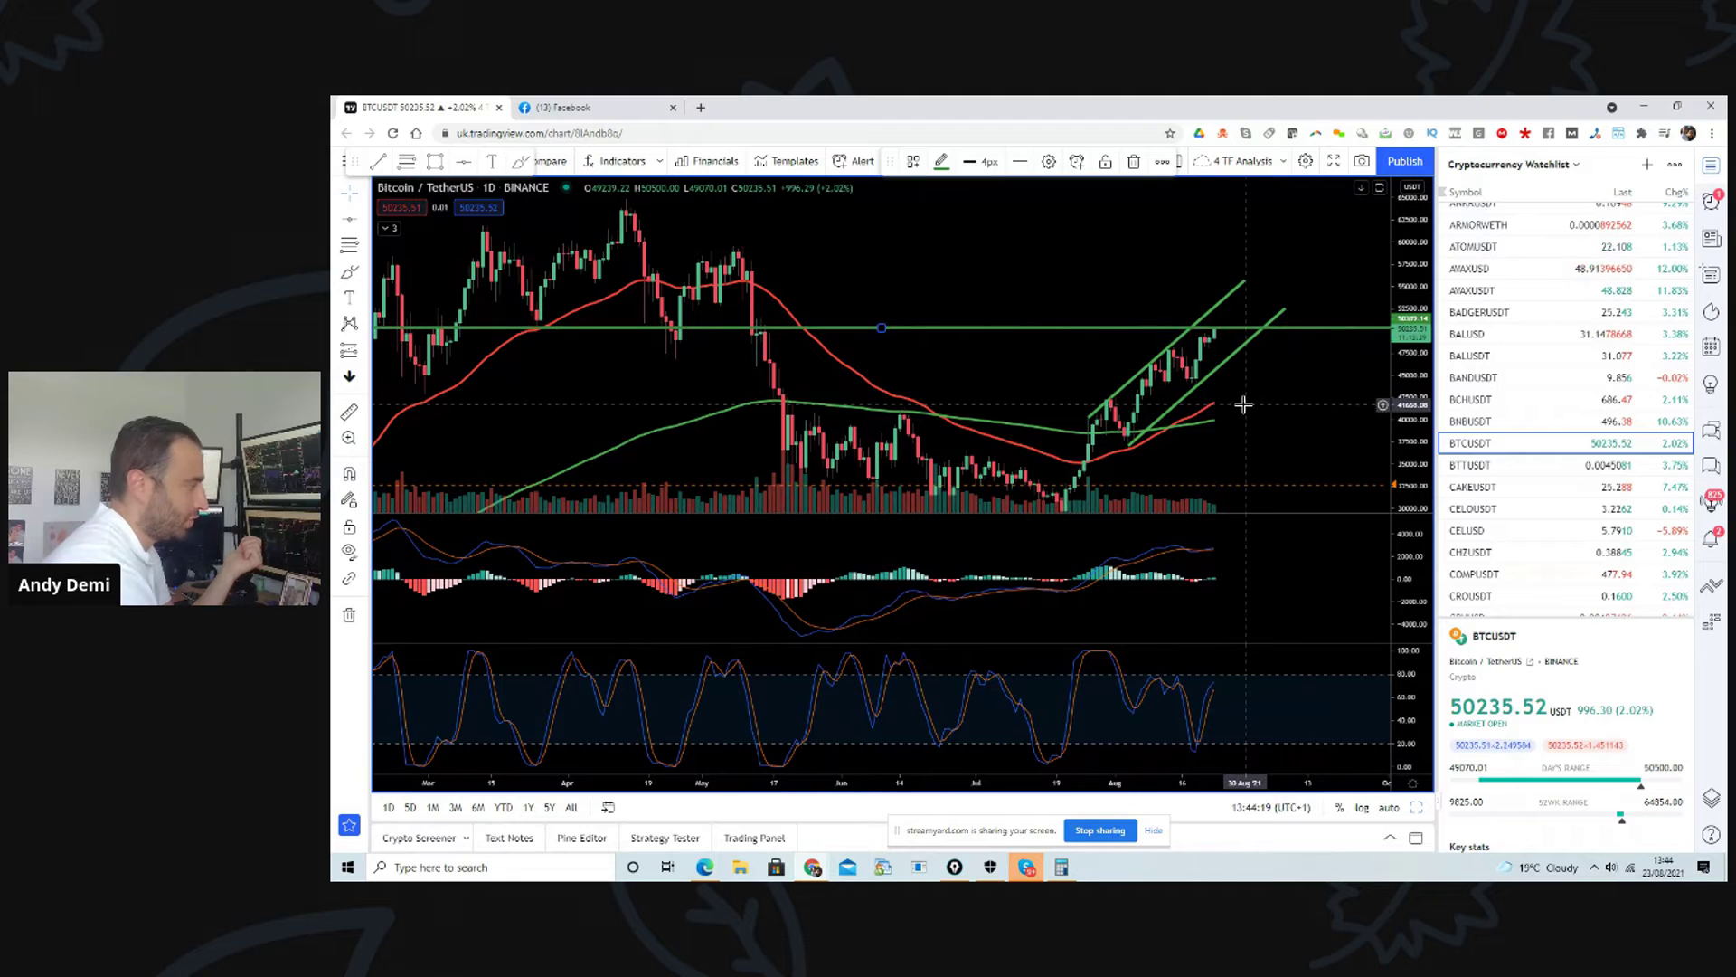
{"action": "scroll", "coordinate": [1225, 416], "scroll_direction": "down", "scroll_amount": 1}
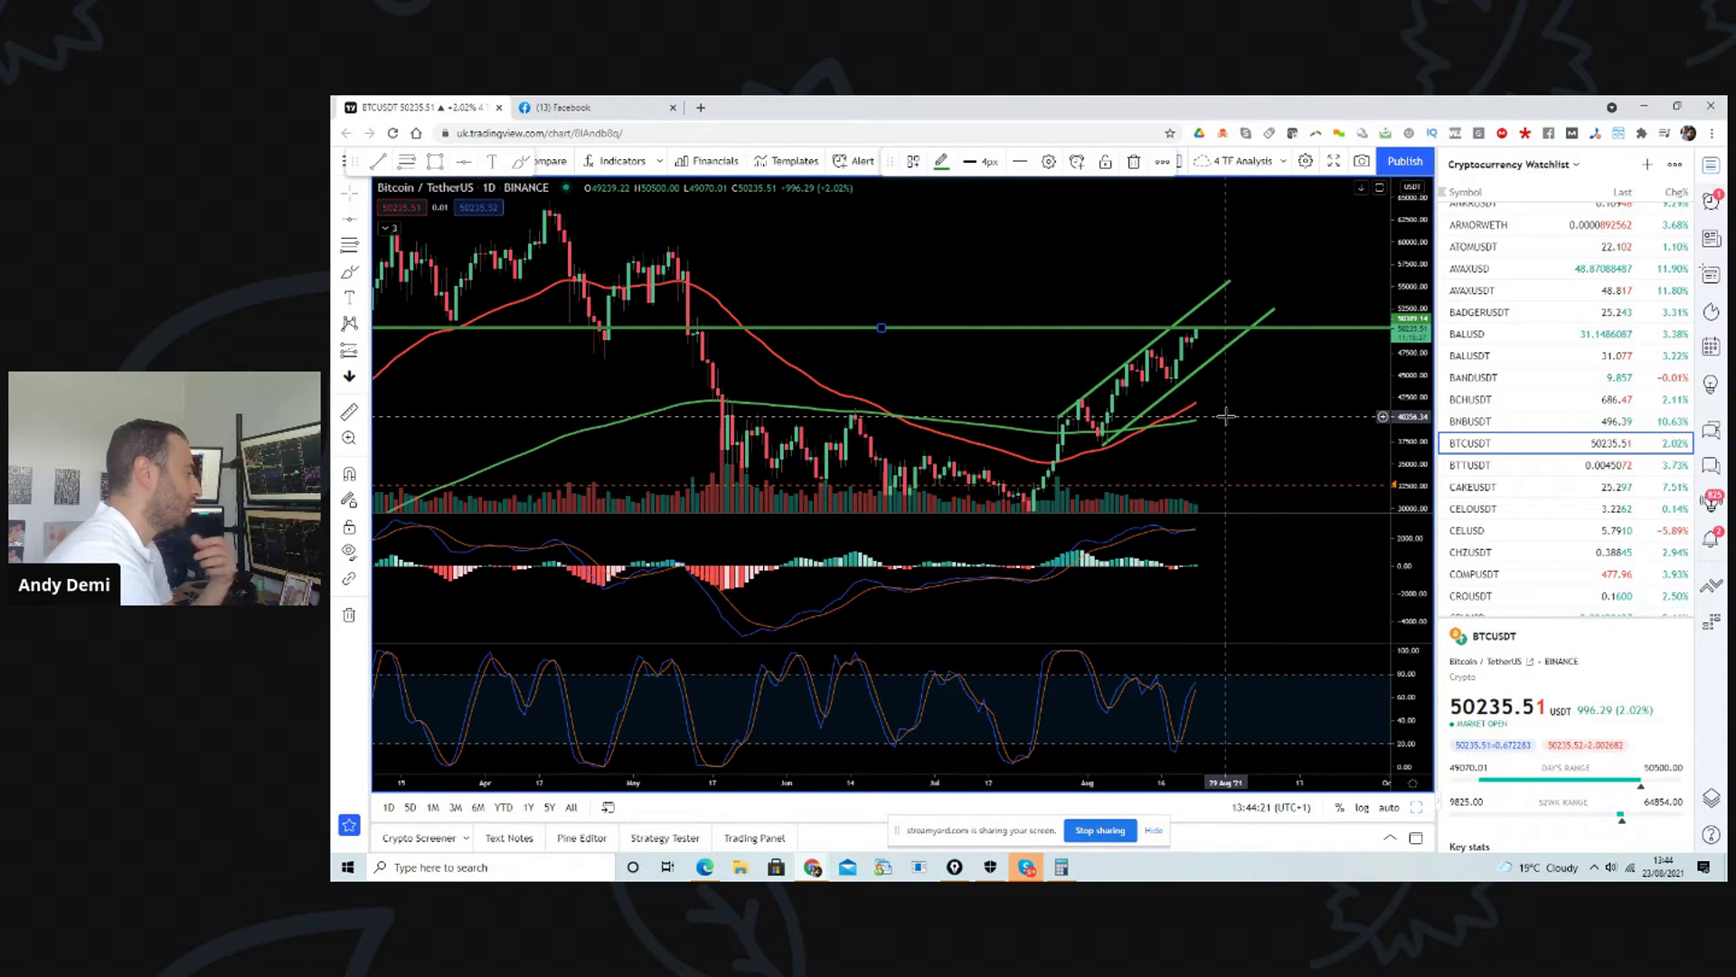
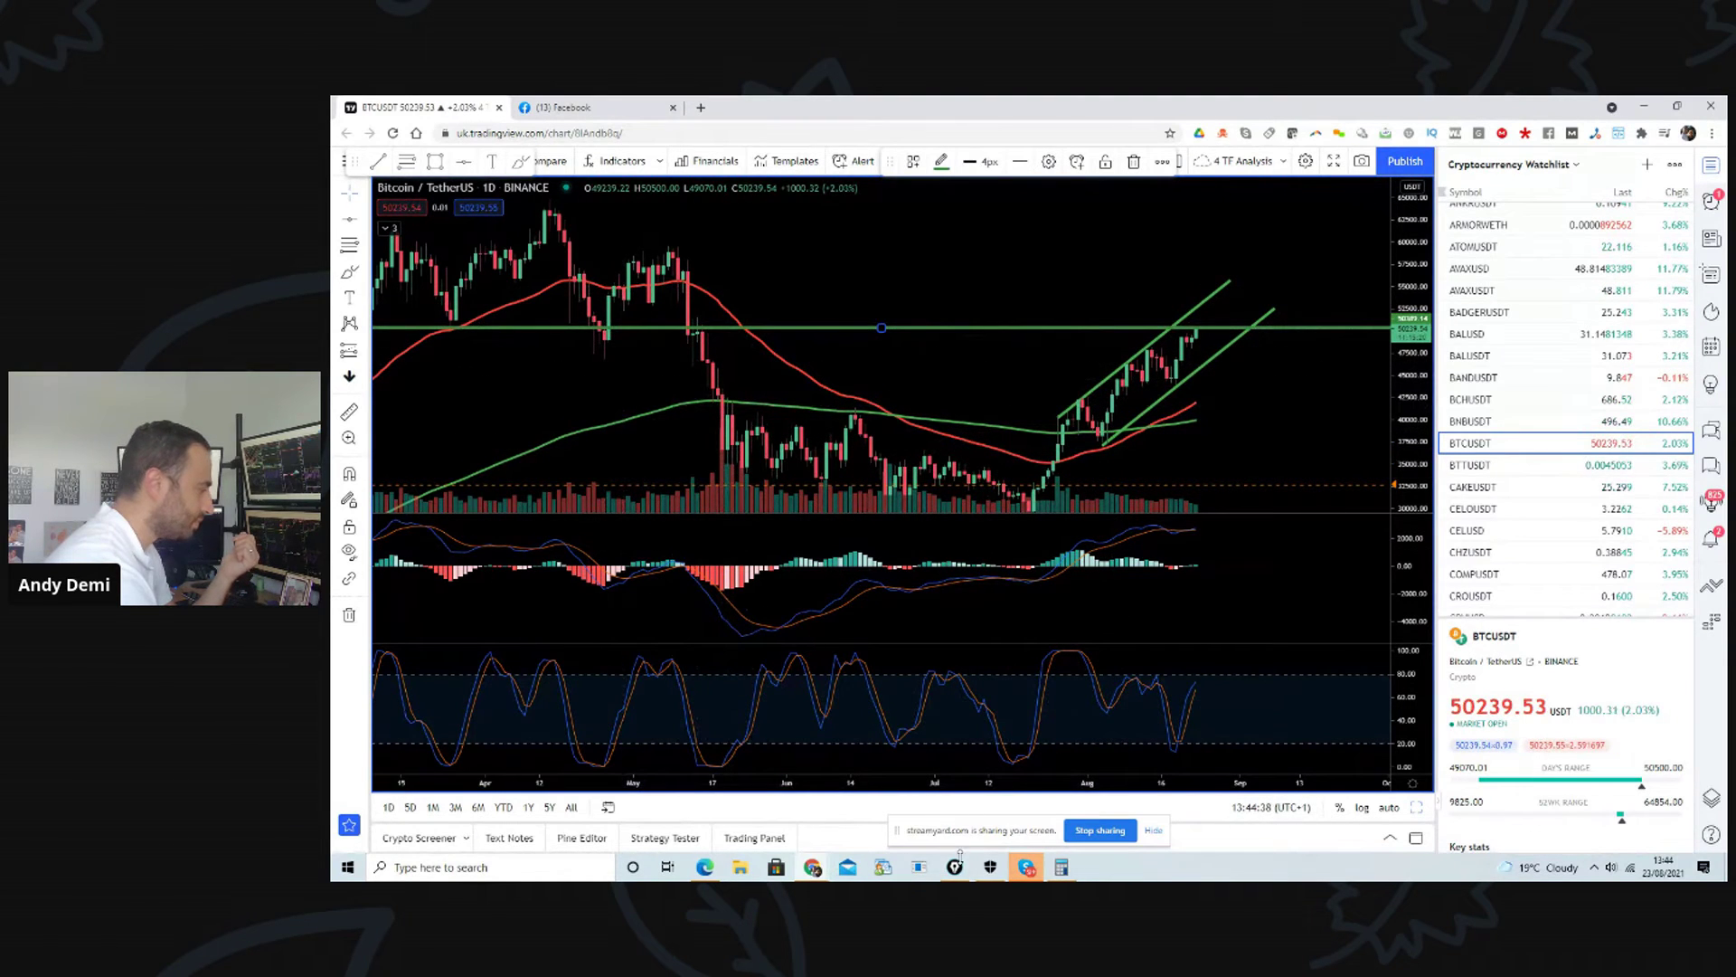
Step: Hide the screen-sharing notice, and trace the August price swings inside the channel freehand in yellow before clearing the markup
{"action": "left_click", "coordinate": [1151, 832]}
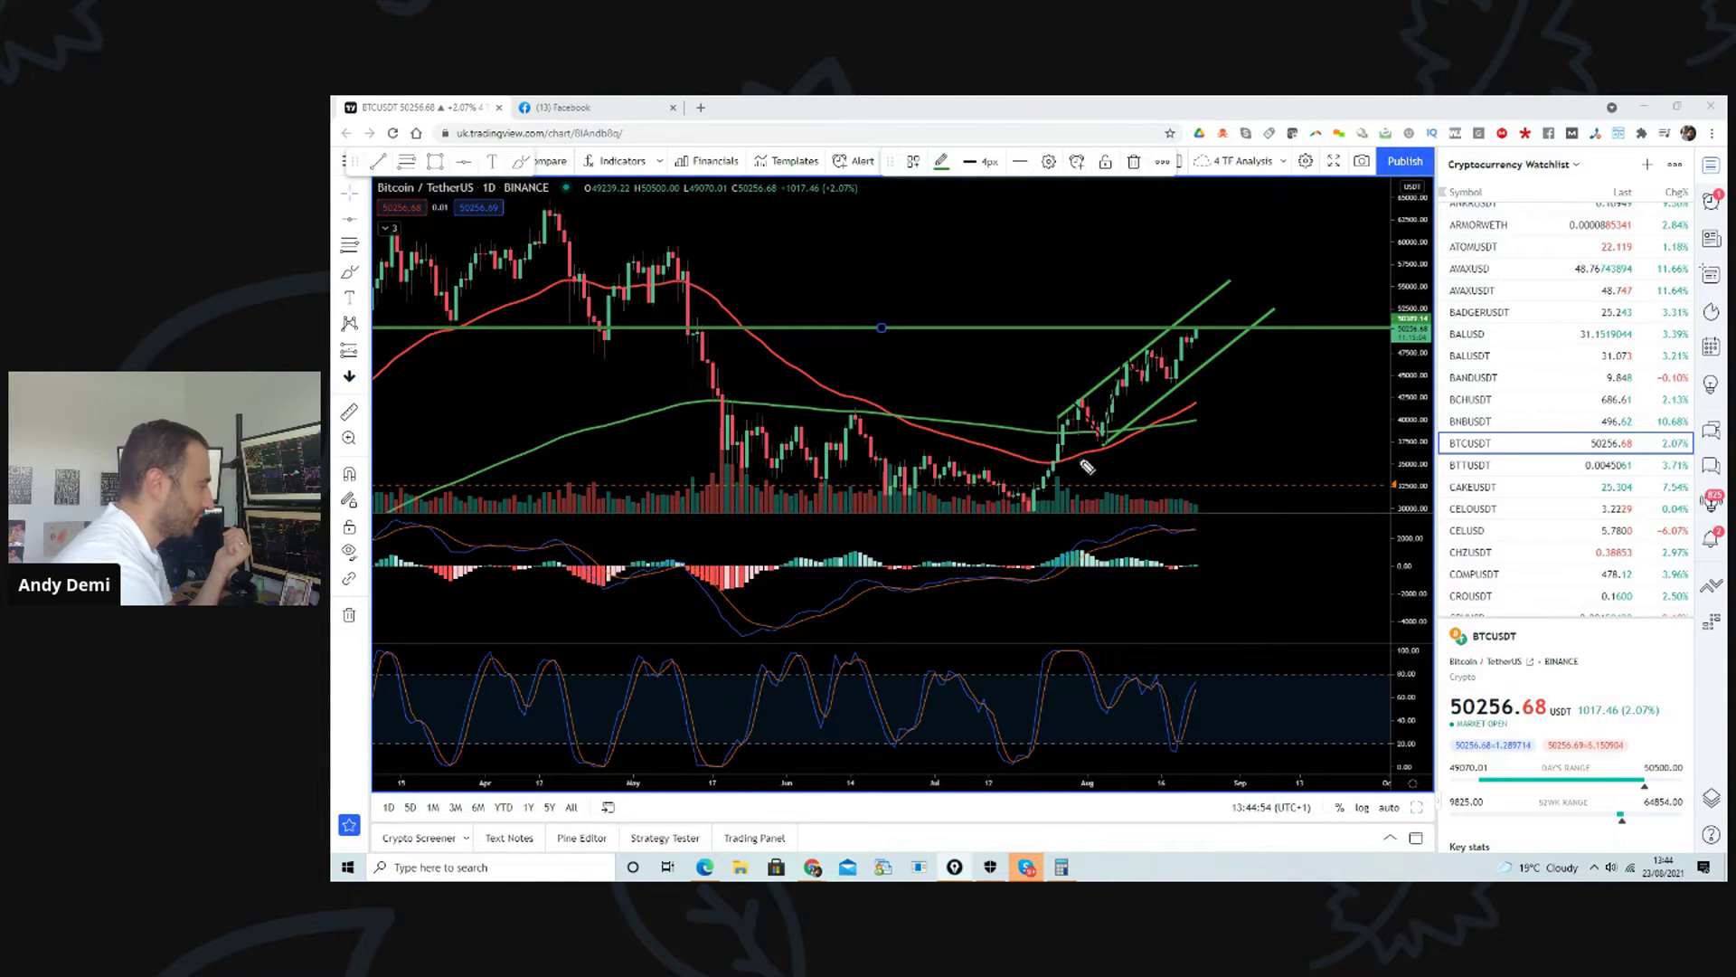
{"action": "mouse_move", "coordinate": [1080, 399]}
{"action": "left_mouse_down"}
{"action": "mouse_move", "coordinate": [1124, 409]}
{"action": "mouse_move", "coordinate": [1150, 355]}
{"action": "mouse_move", "coordinate": [1177, 387]}
{"action": "mouse_move", "coordinate": [1180, 338]}
{"action": "mouse_move", "coordinate": [1196, 331]}
{"action": "left_mouse_up"}
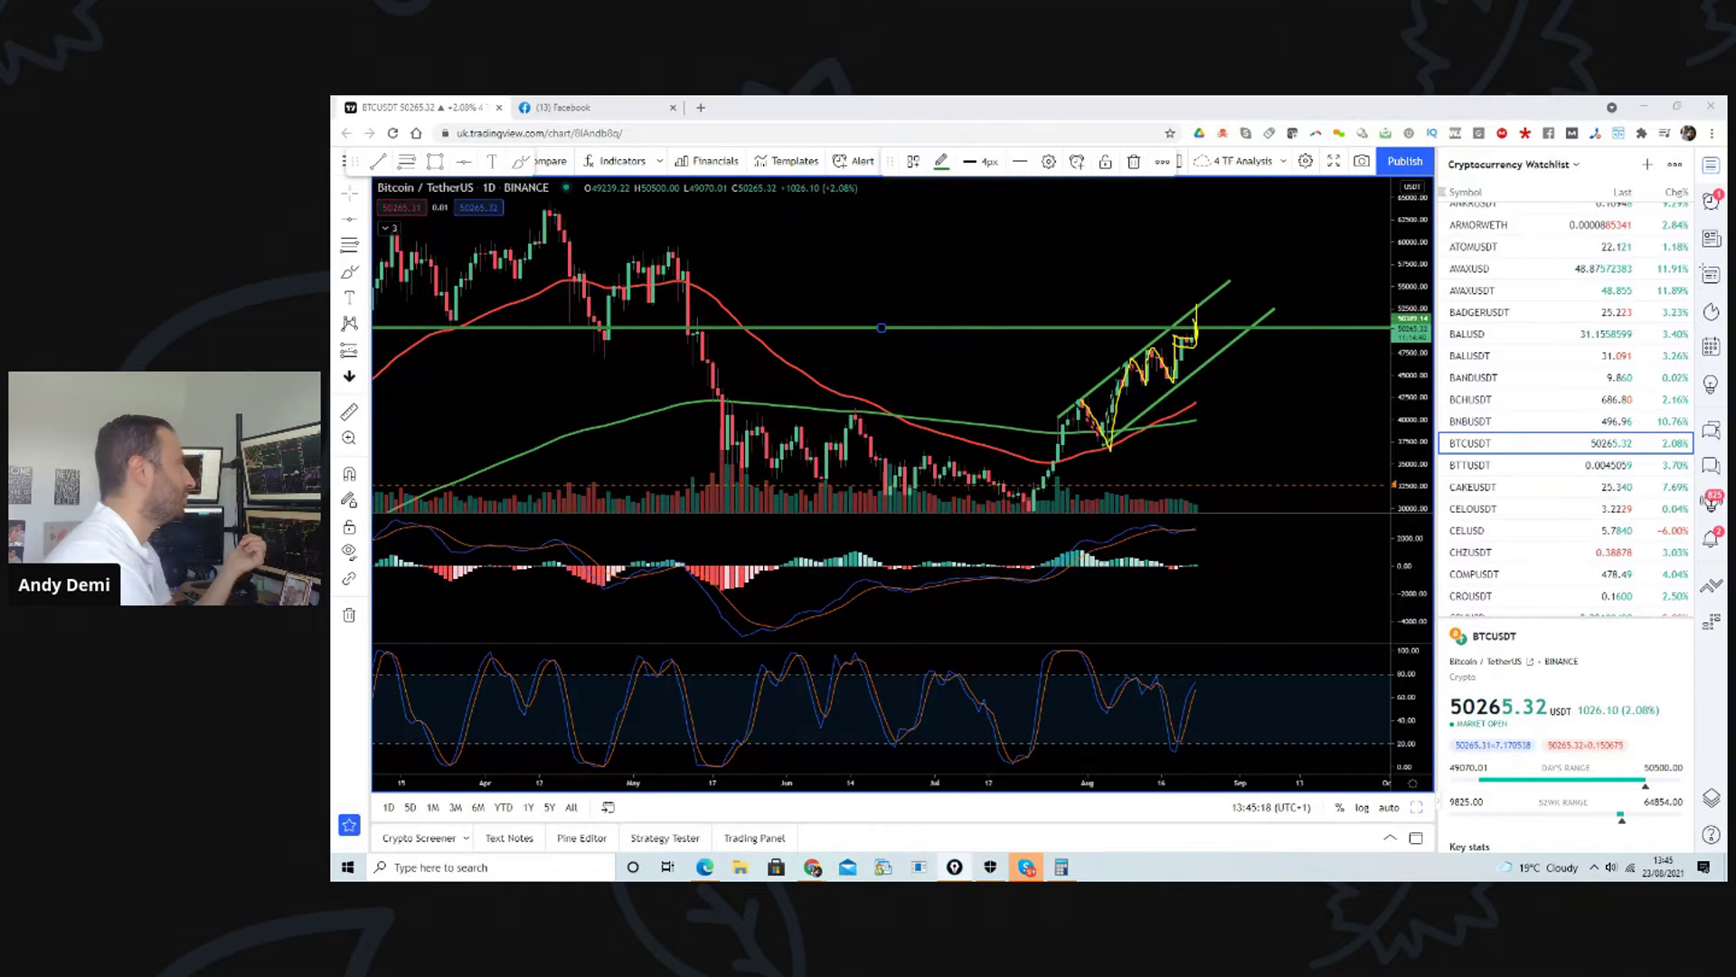
{"action": "key", "text": "Escape"}
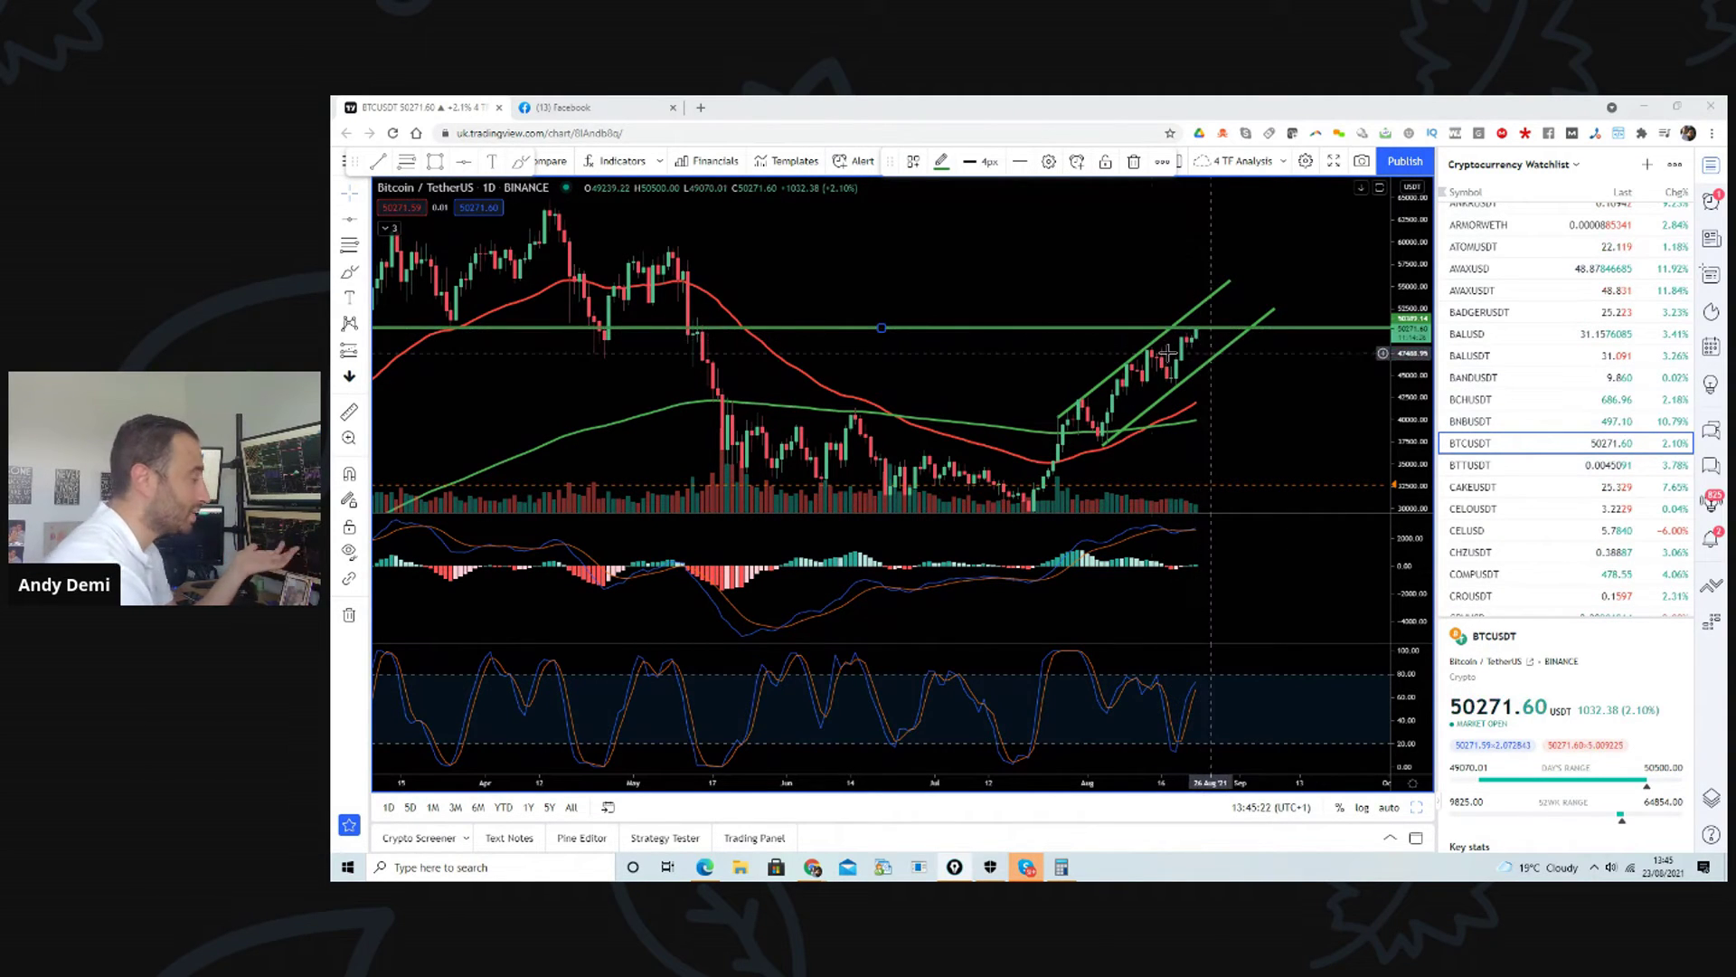
Step: Add a second horizontal line at about 53,000, above the existing one
{"action": "scroll", "coordinate": [620, 356], "scroll_direction": "down", "scroll_amount": 1}
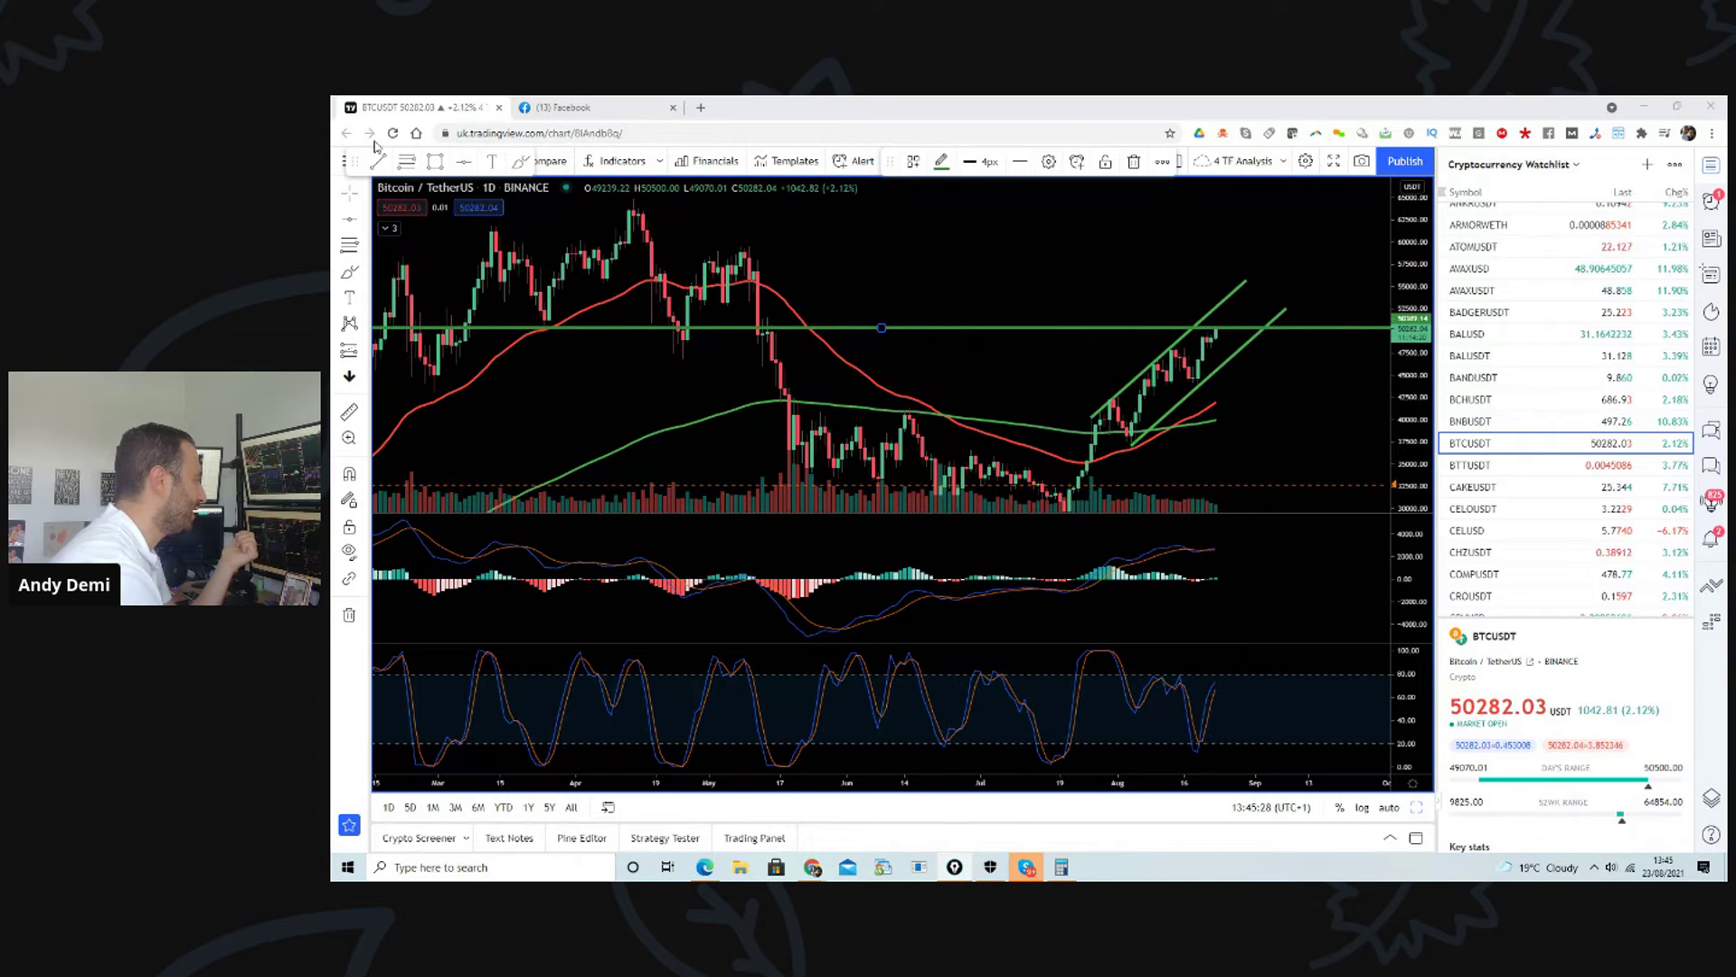
{"action": "left_click", "coordinate": [869, 315]}
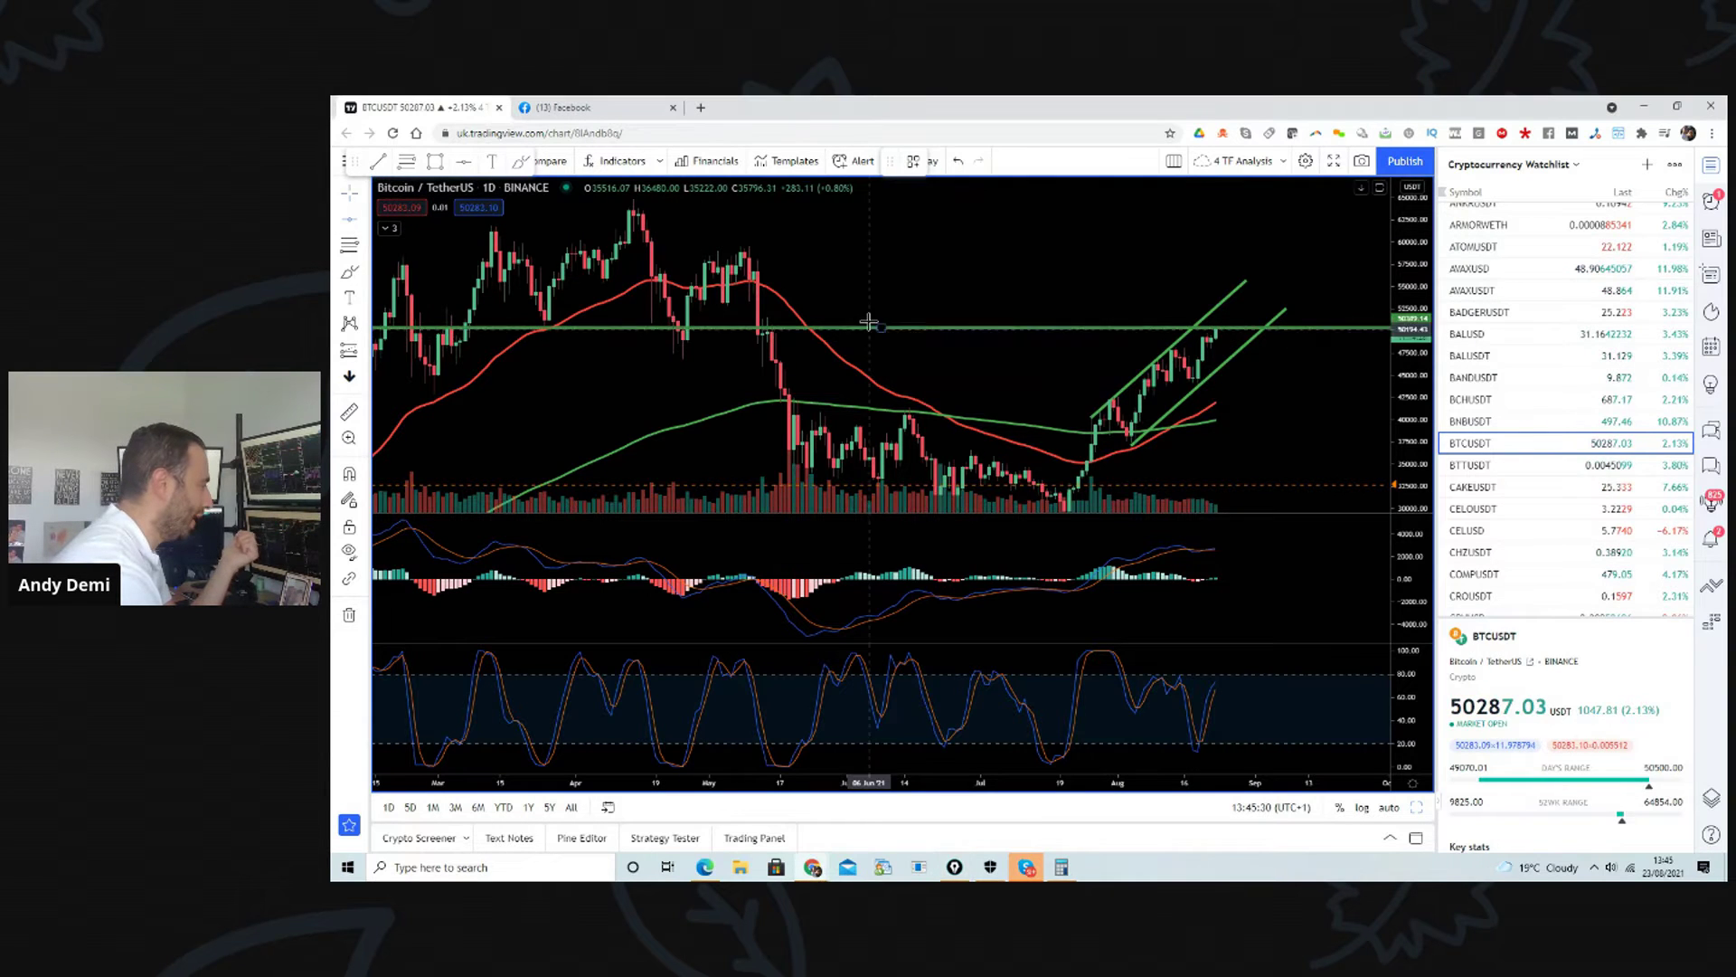
{"action": "left_click", "coordinate": [877, 306]}
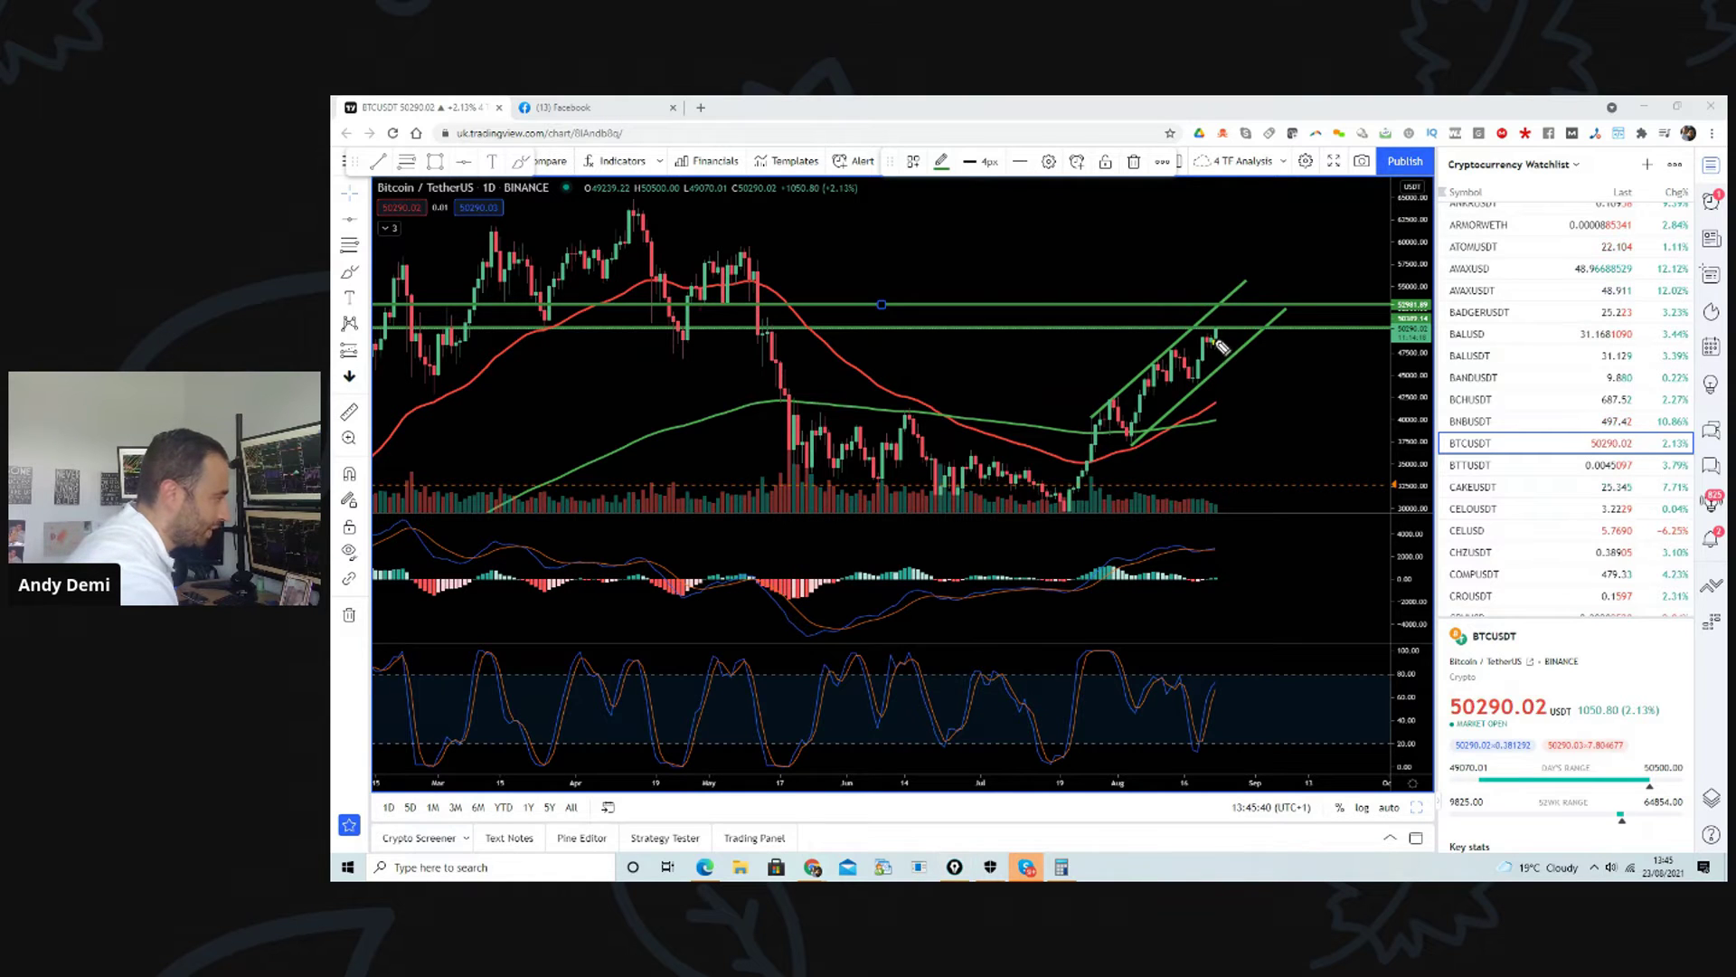
Step: Sketch a yellow arrow from the latest candle up to the upper horizontal line, and box the zone between both lines
{"action": "left_click_drag", "start_coordinate": [1216, 338], "coordinate": [1226, 324]}
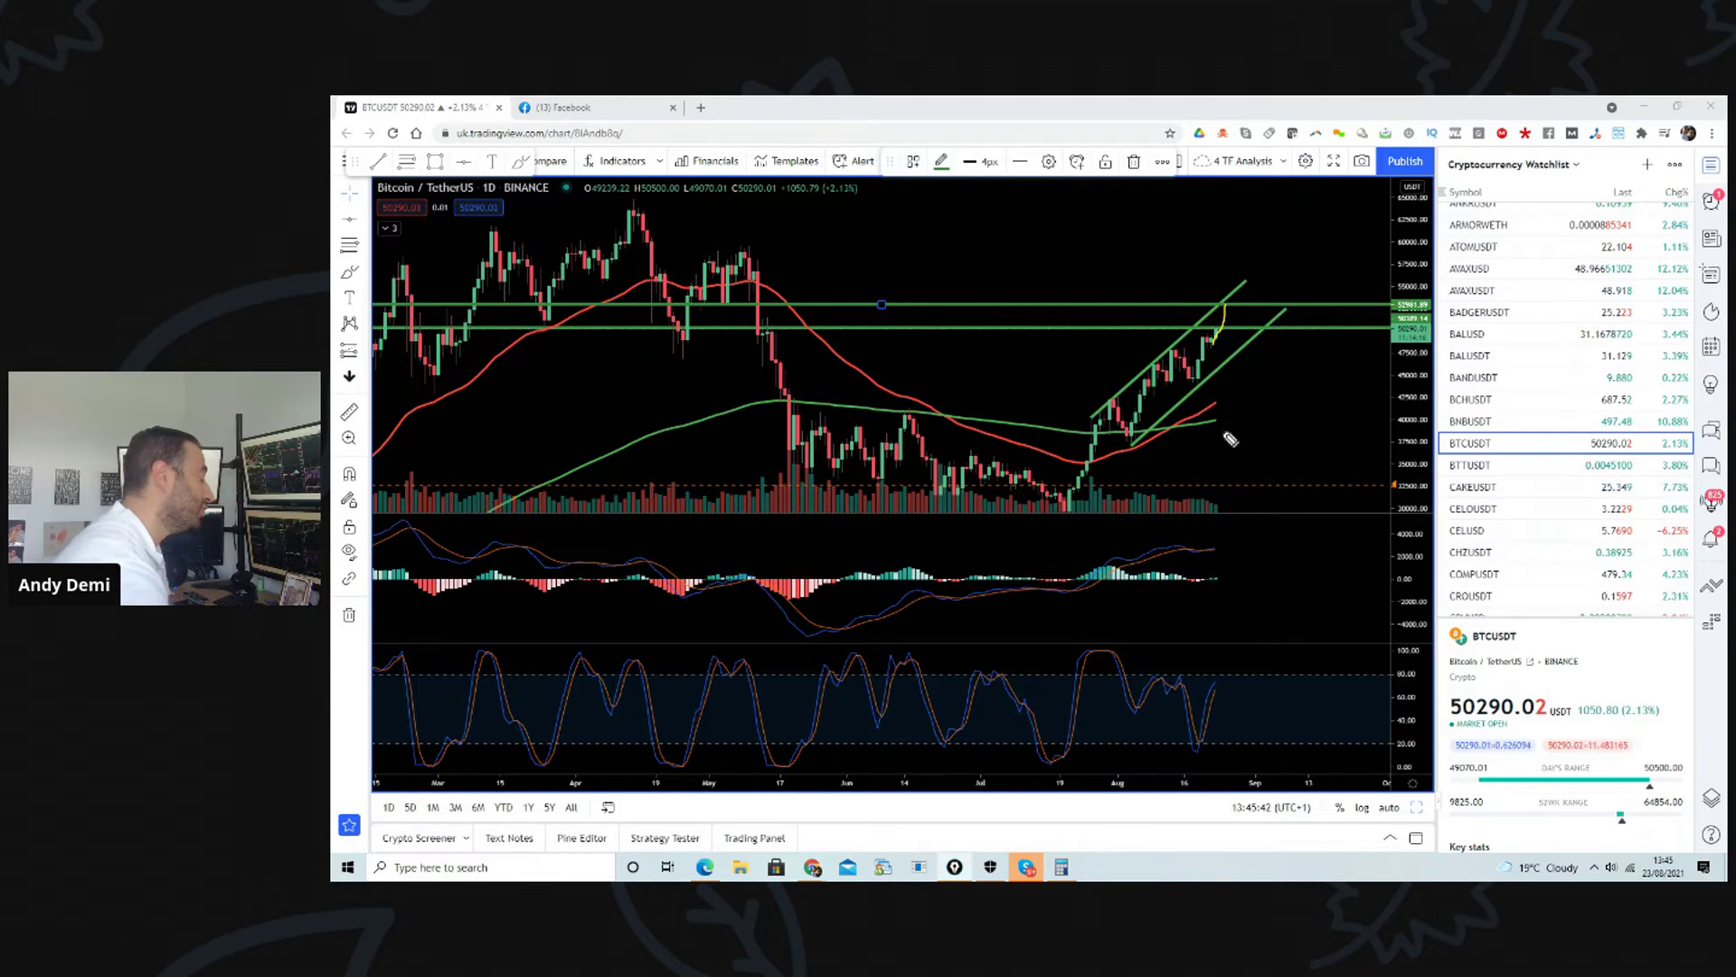
{"action": "left_click_drag", "start_coordinate": [1223, 317], "coordinate": [1242, 313]}
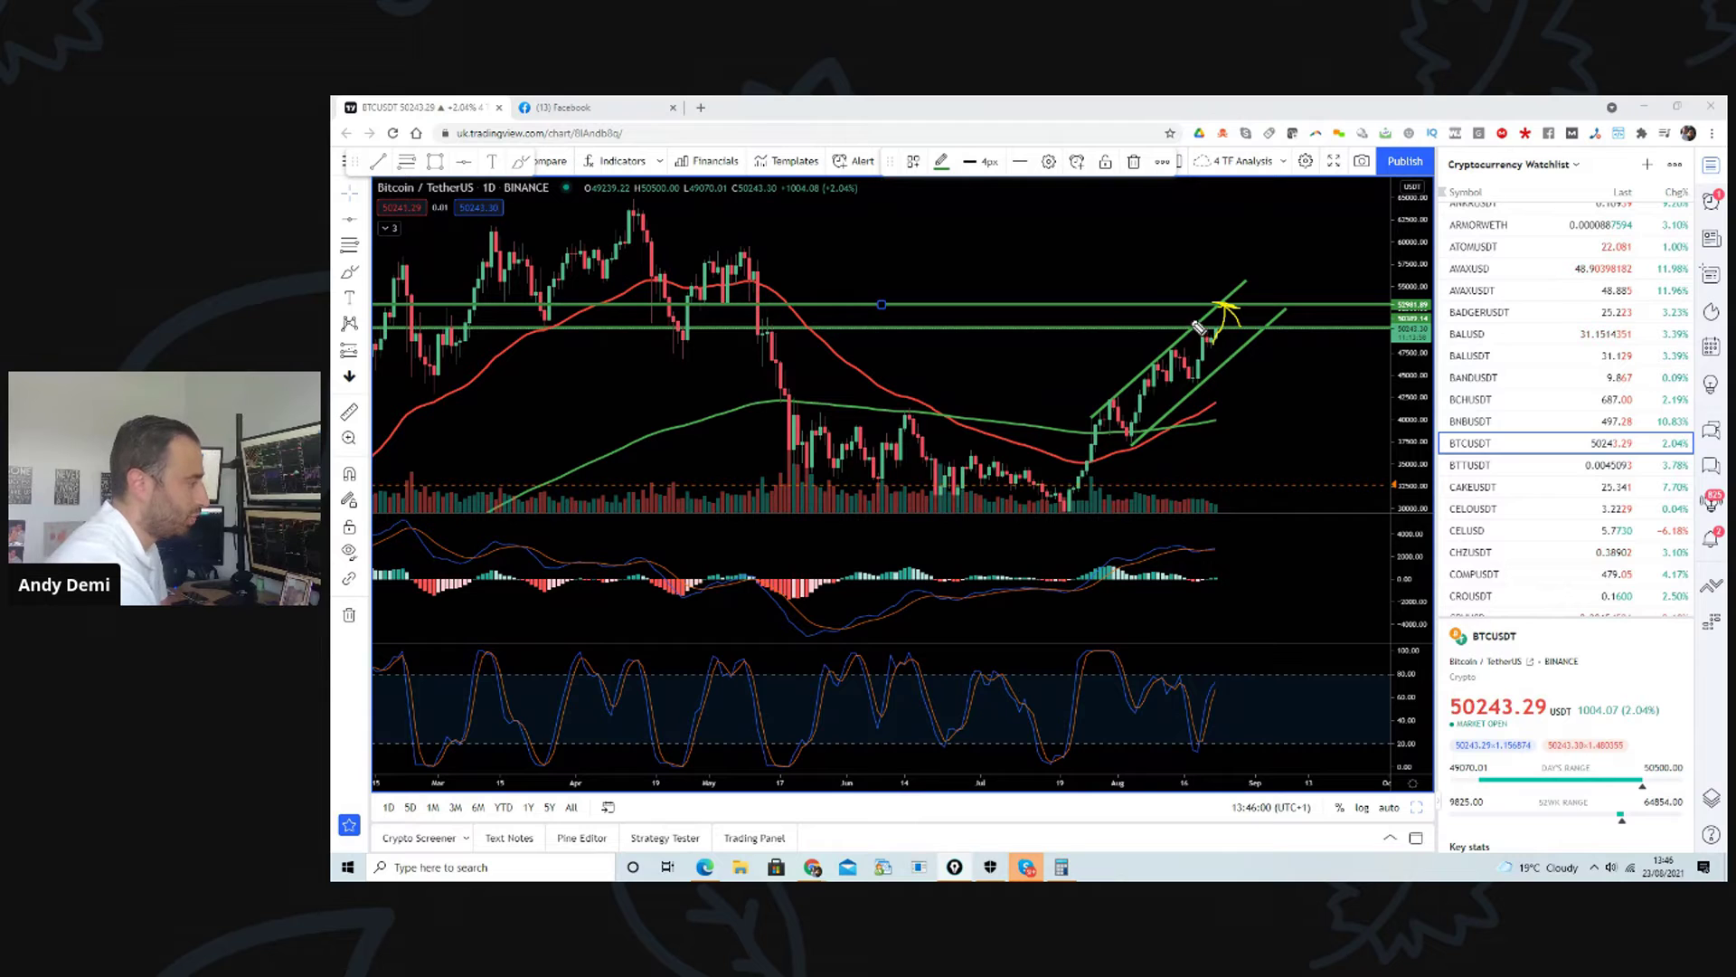
{"action": "mouse_move", "coordinate": [1220, 334]}
{"action": "left_mouse_down"}
{"action": "mouse_move", "coordinate": [1234, 307]}
{"action": "mouse_move", "coordinate": [1208, 317]}
{"action": "mouse_move", "coordinate": [1246, 341]}
{"action": "left_mouse_up"}
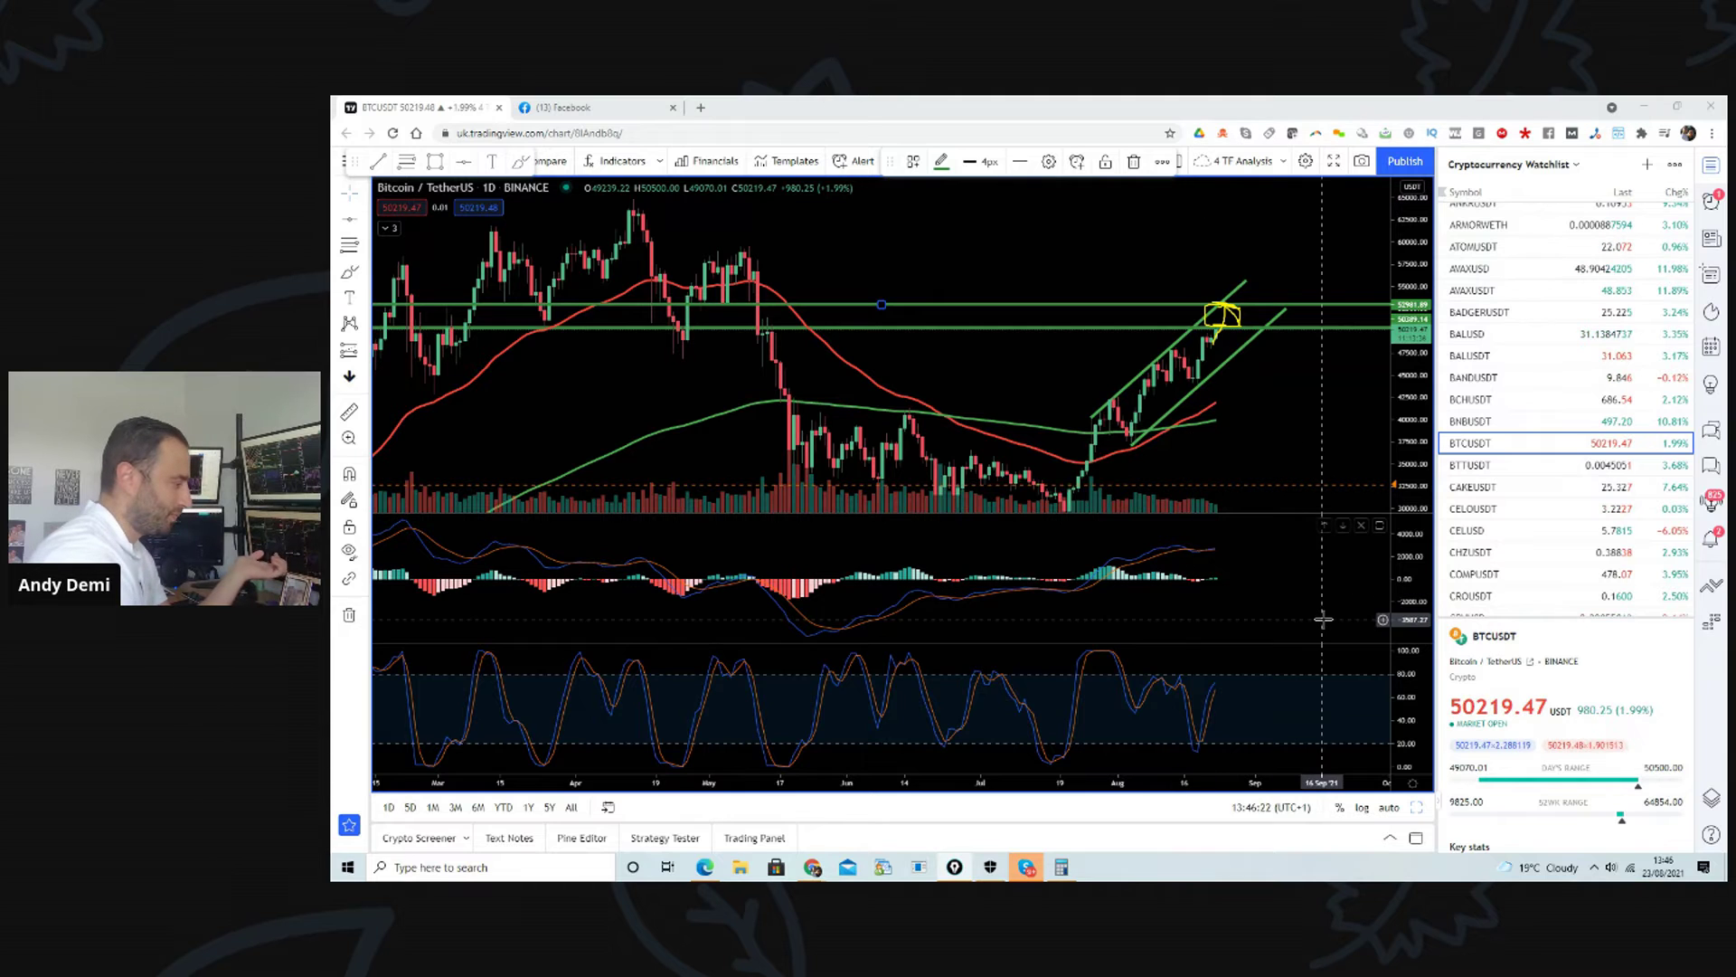
Step: Restore the multi-chart layout and maximise the 4-hour Bitcoin chart, showing price history back to July
{"action": "left_click", "coordinate": [1416, 807]}
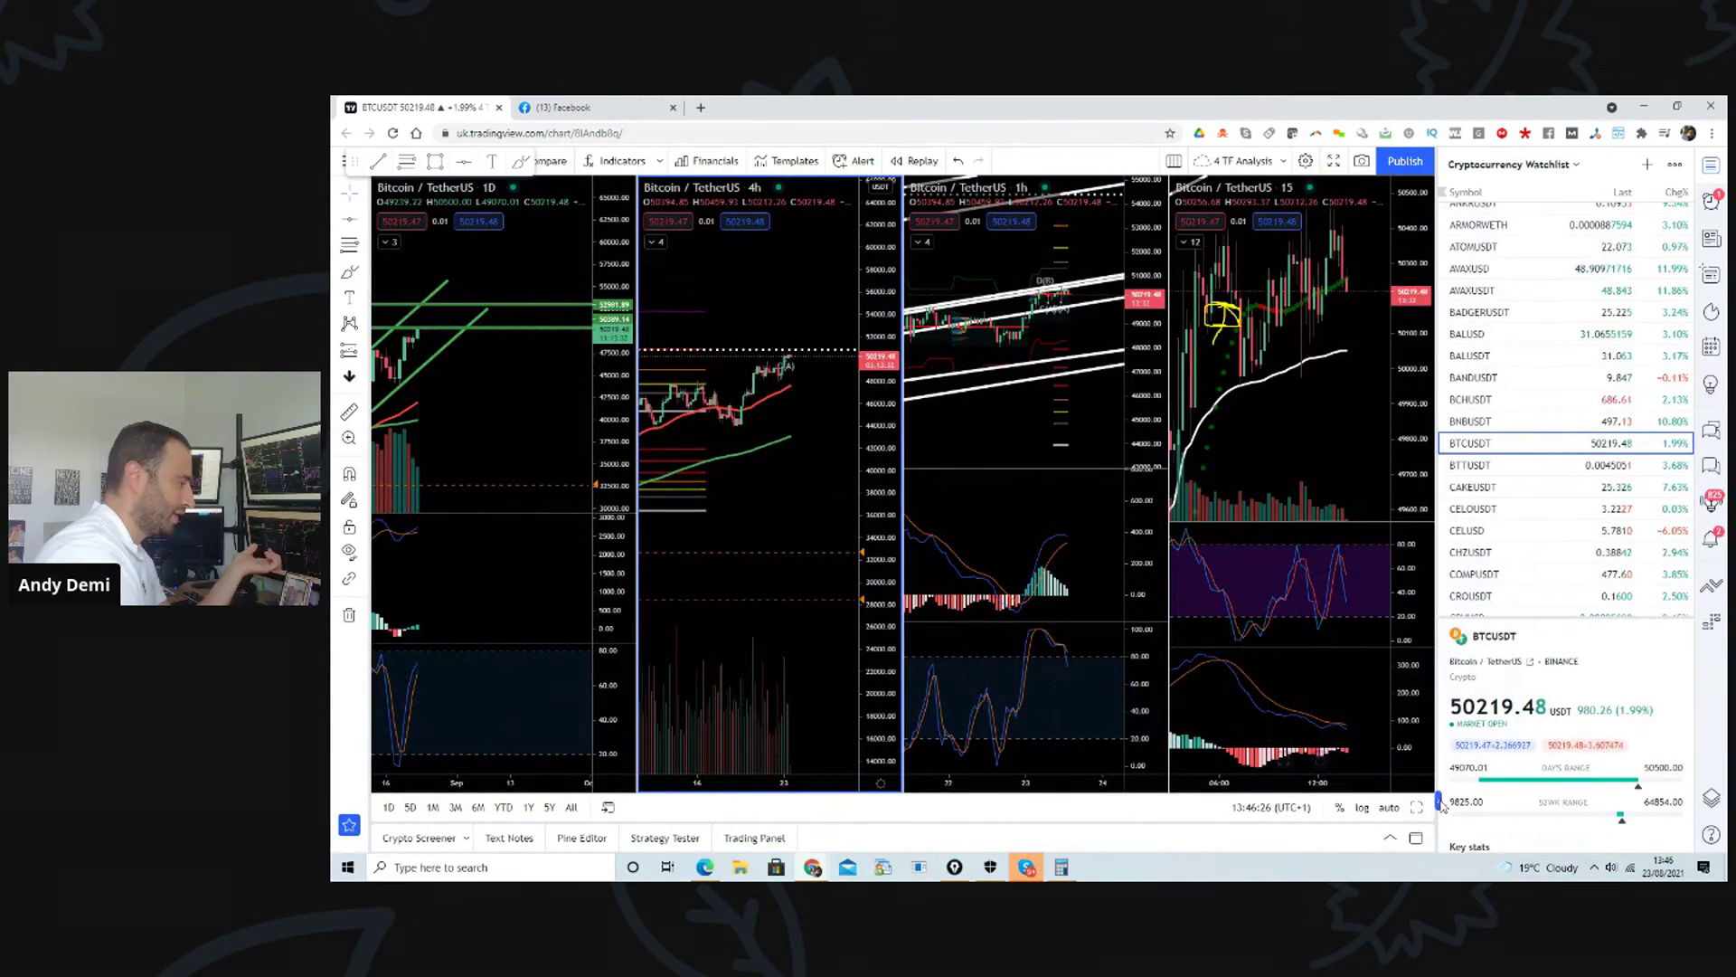
{"action": "left_click", "coordinate": [1417, 809]}
{"action": "scroll", "coordinate": [1266, 362], "scroll_direction": "down", "scroll_amount": 3}
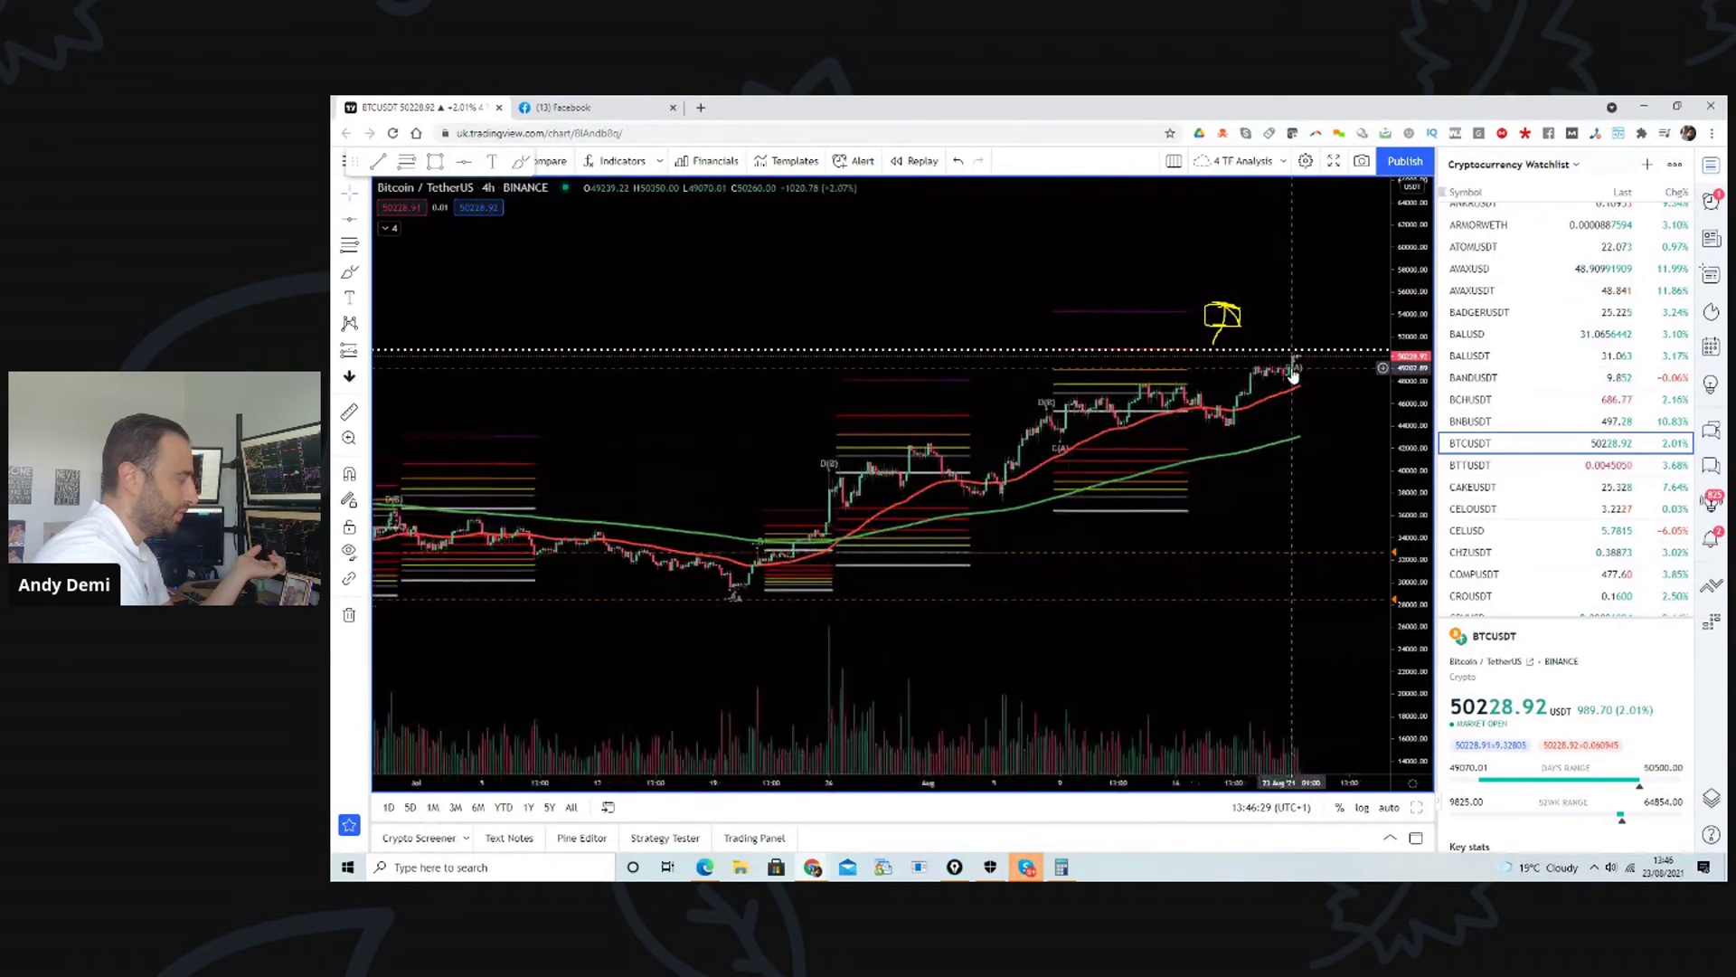
Step: Clear the yellow arrow and box, and show the 4-hour Bitcoin price history back to late June
{"action": "left_click_drag", "start_coordinate": [1397, 463], "coordinate": [1400, 534]}
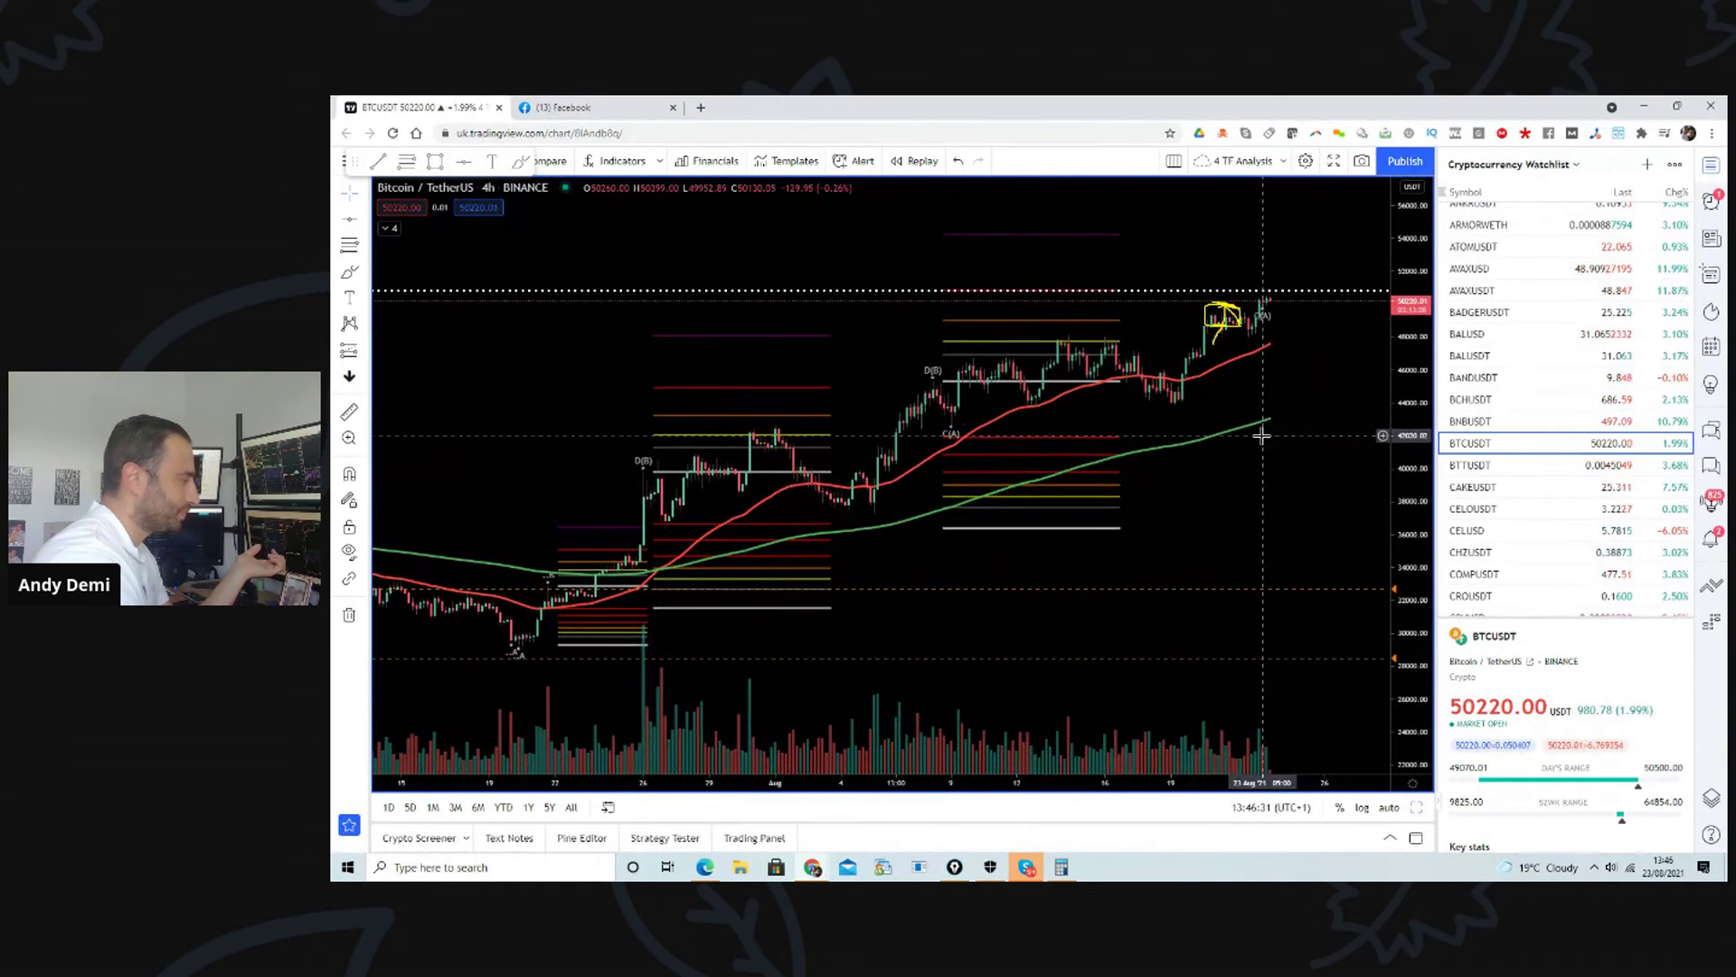
{"action": "left_click_drag", "start_coordinate": [1267, 434], "coordinate": [1096, 417]}
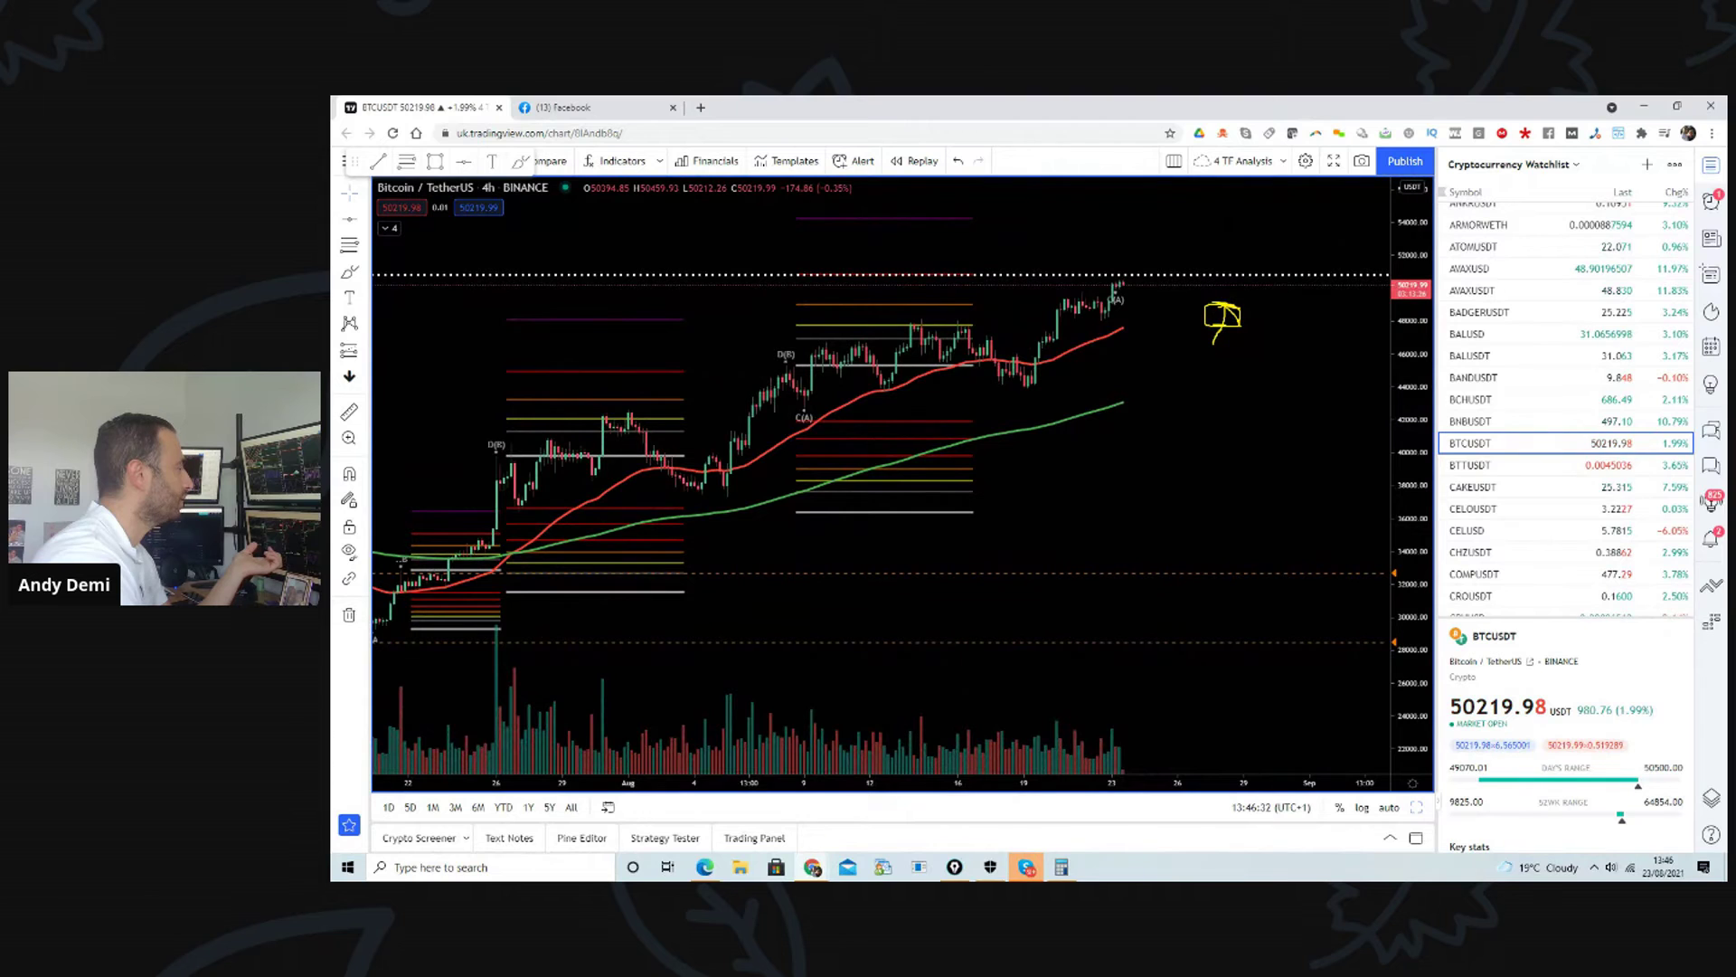
{"action": "scroll", "coordinate": [1207, 416], "scroll_direction": "down", "scroll_amount": 5}
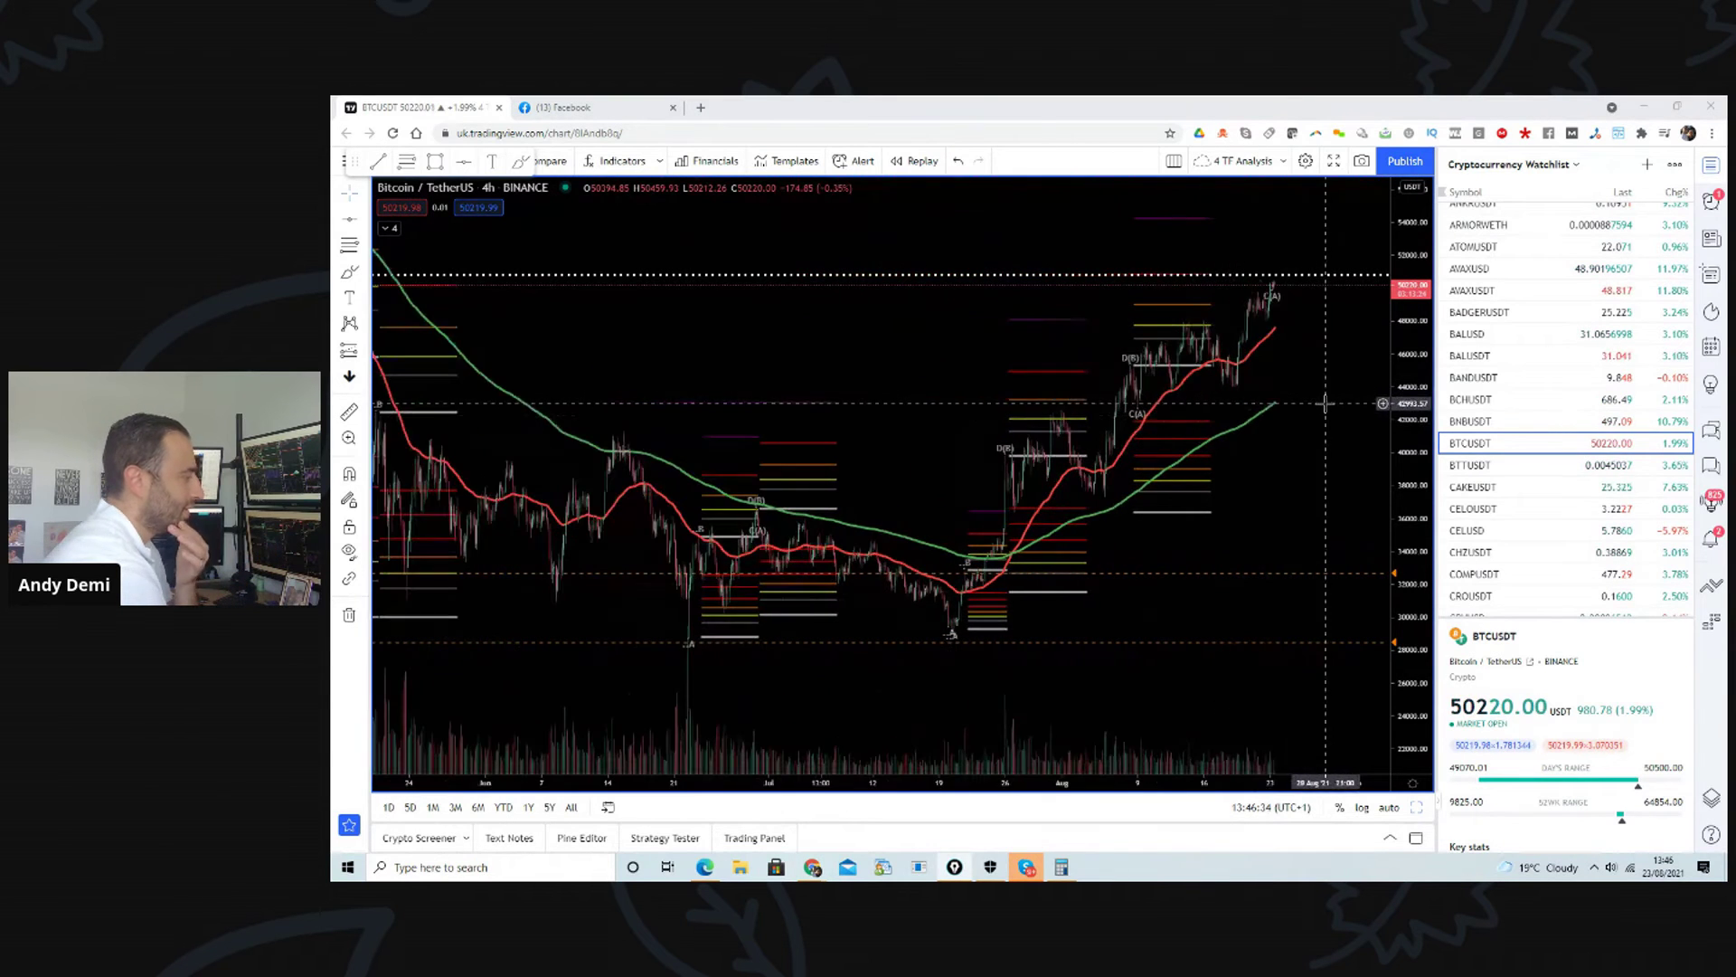
{"action": "scroll", "coordinate": [1347, 400], "scroll_direction": "down", "scroll_amount": 3}
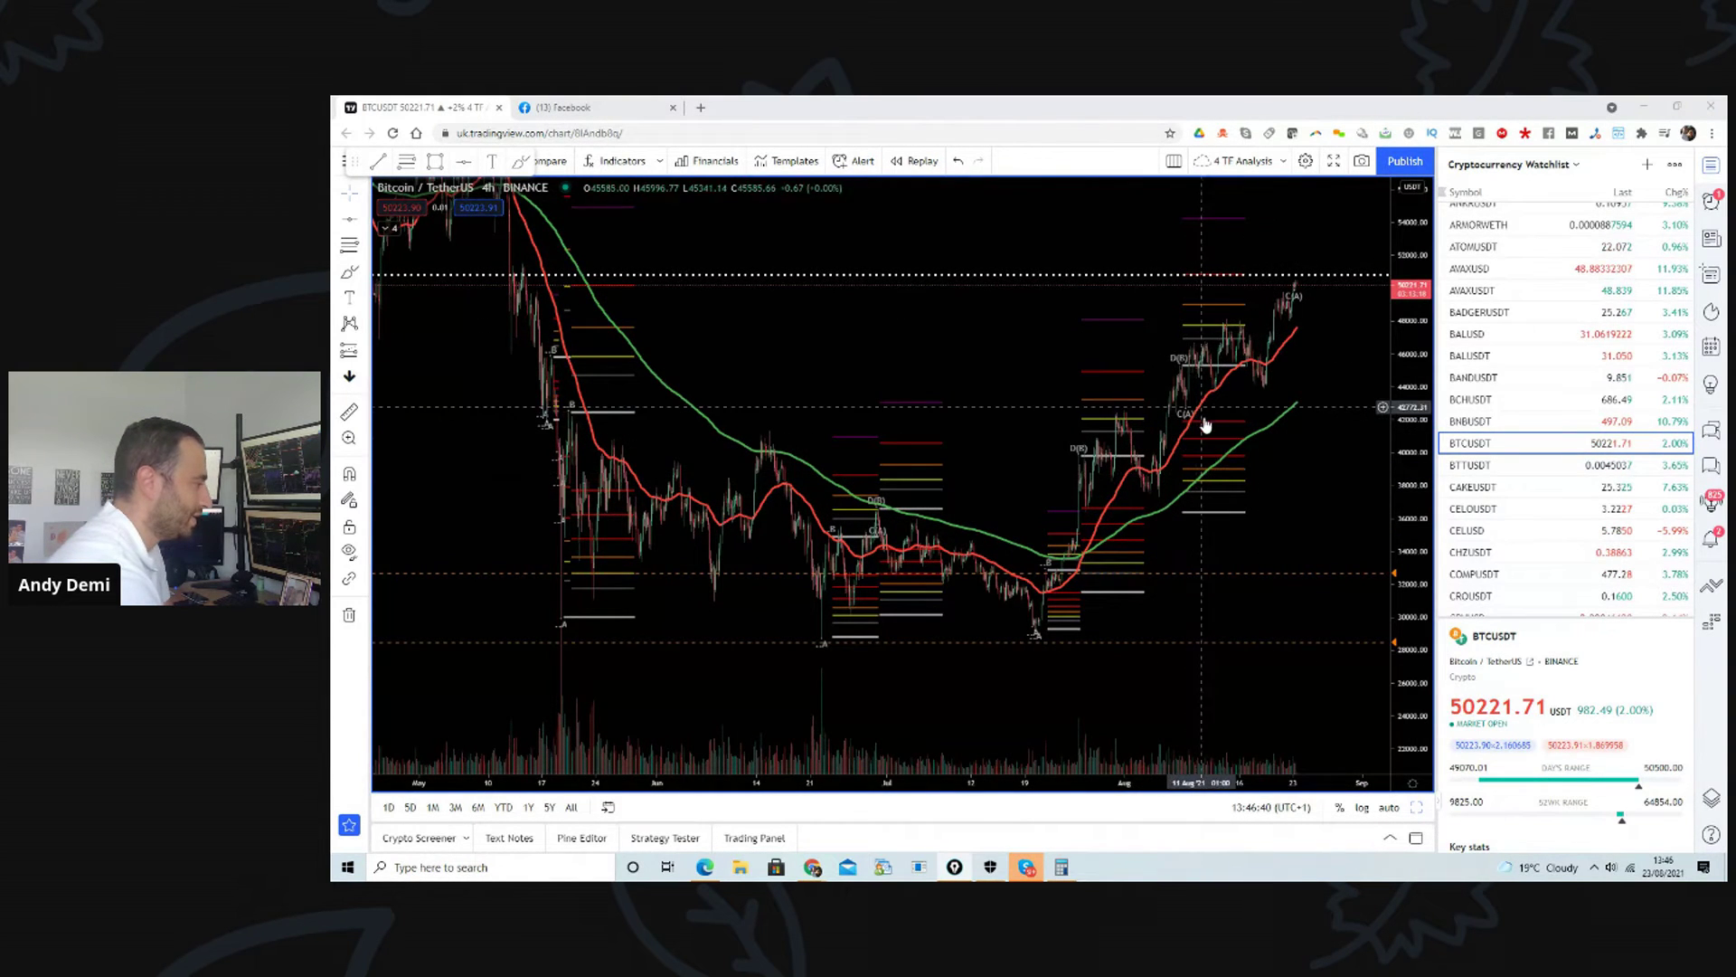
{"action": "scroll", "coordinate": [1203, 430], "scroll_direction": "up", "scroll_amount": 2}
{"action": "scroll", "coordinate": [1171, 461], "scroll_direction": "up", "scroll_amount": 1}
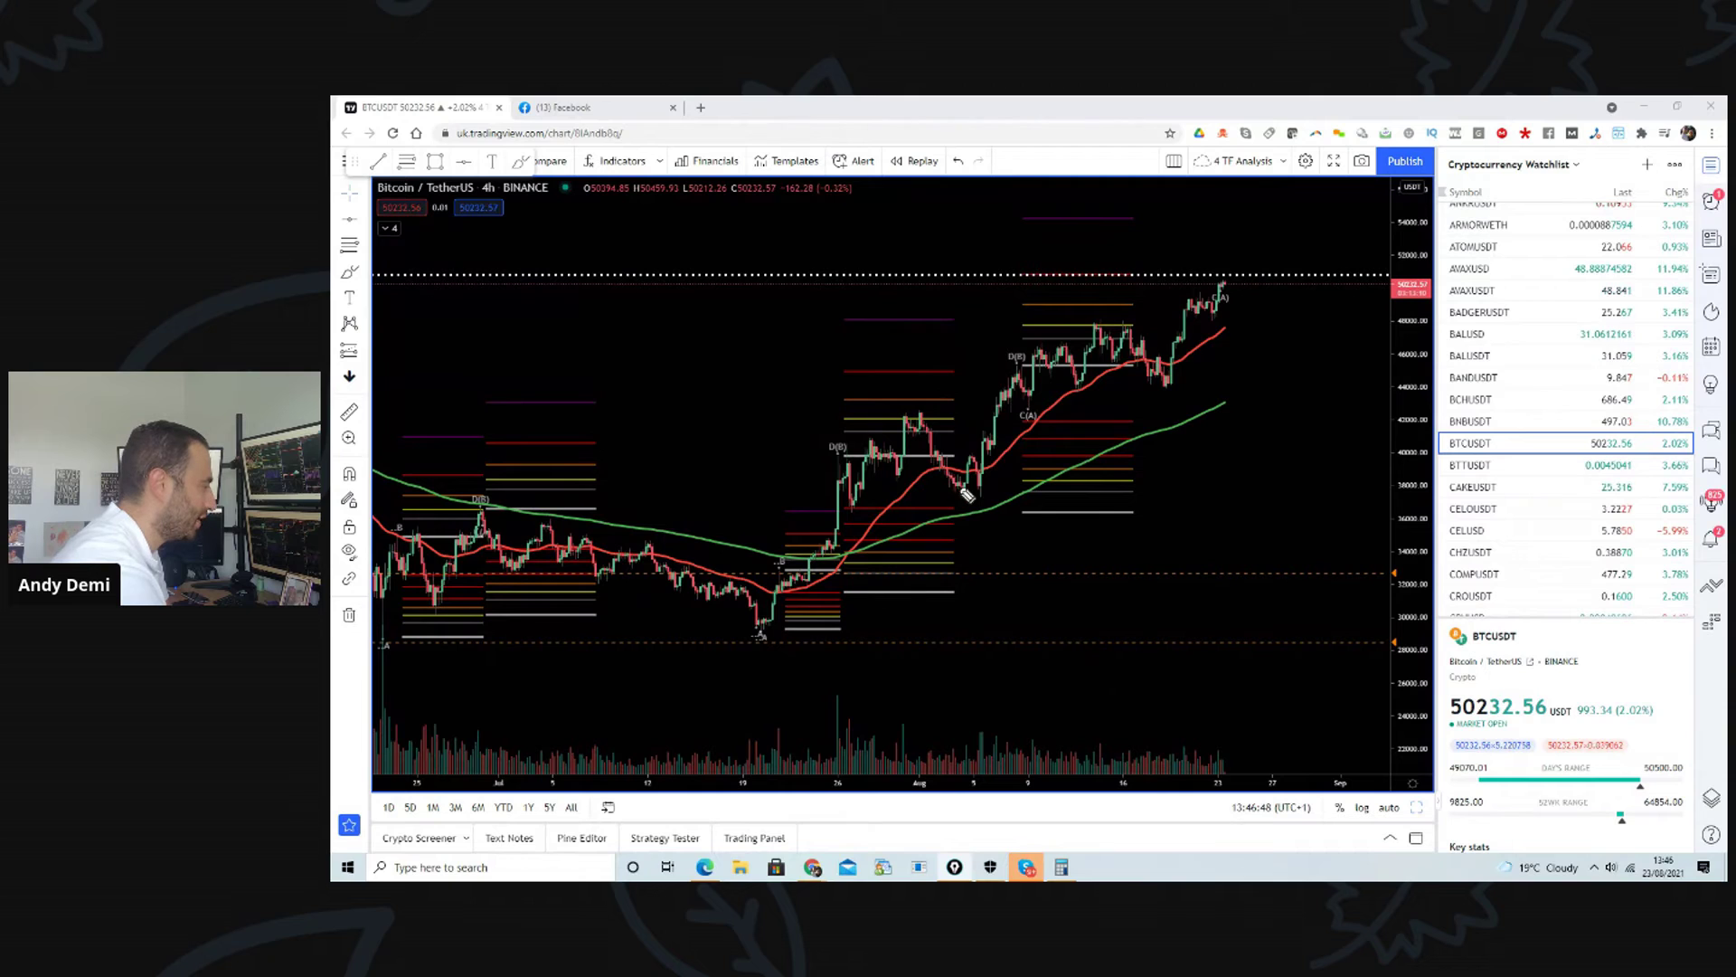
Step: Sketch in yellow the early-August swing, its low and an arrow breaking above the dotted line, before clearing the markup
{"action": "left_click", "coordinate": [1028, 419]}
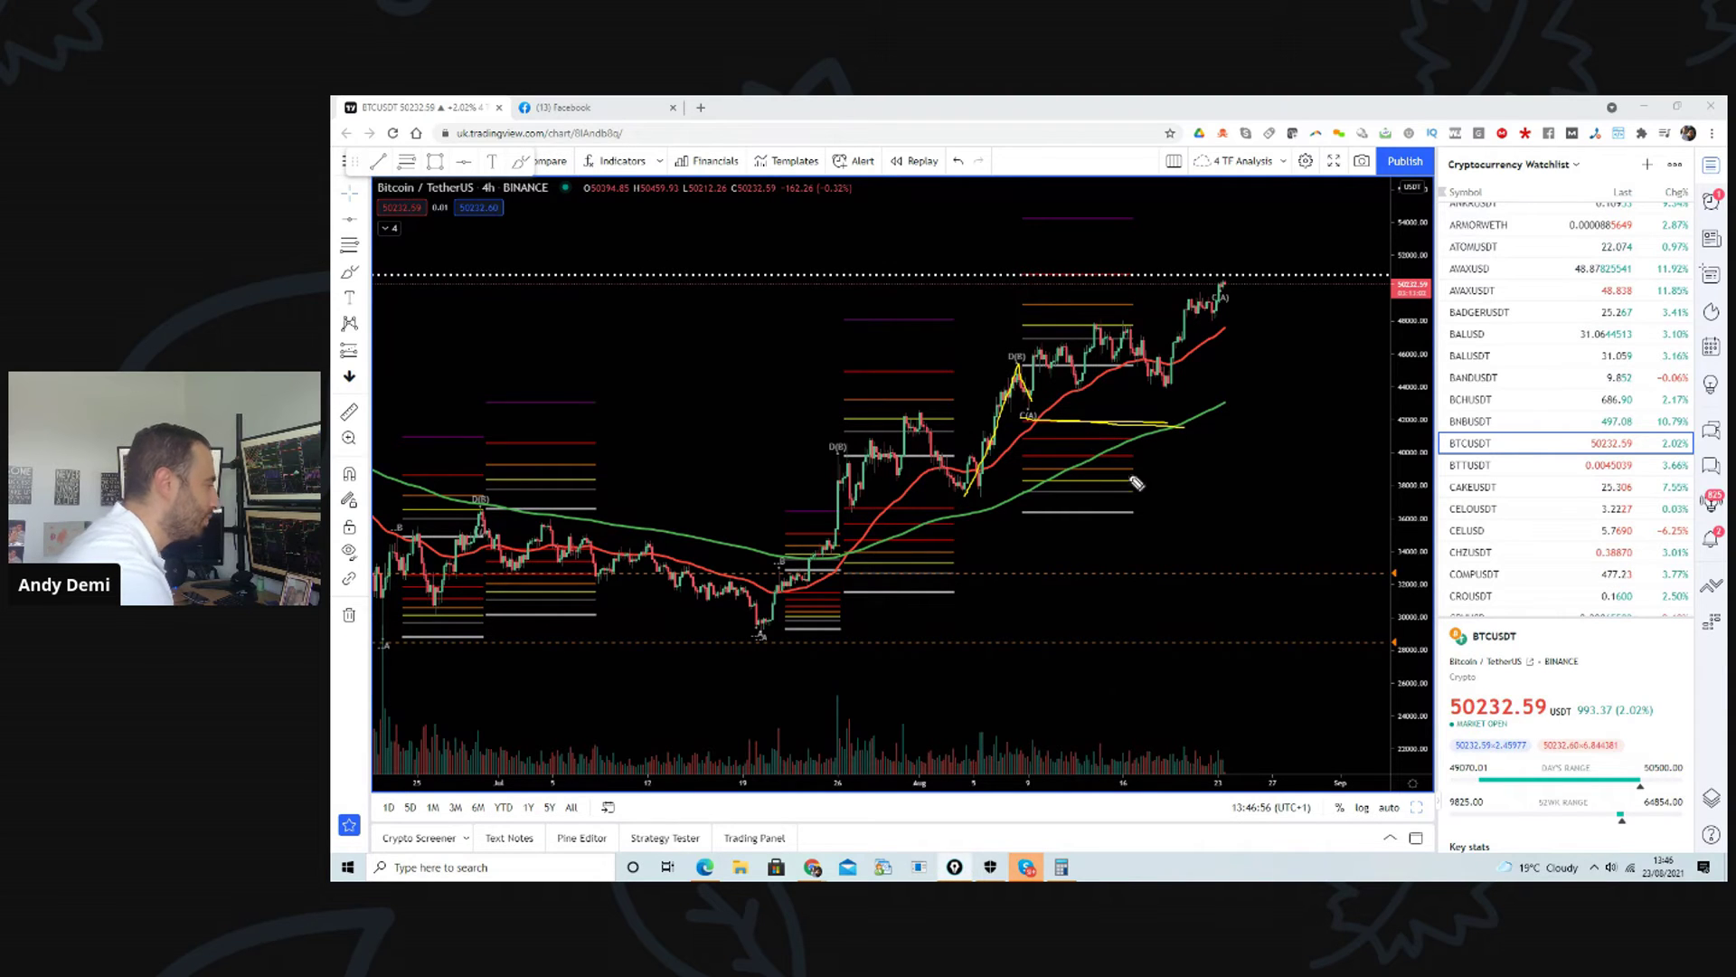
{"action": "left_click", "coordinate": [1128, 274]}
{"action": "left_click", "coordinate": [1221, 284]}
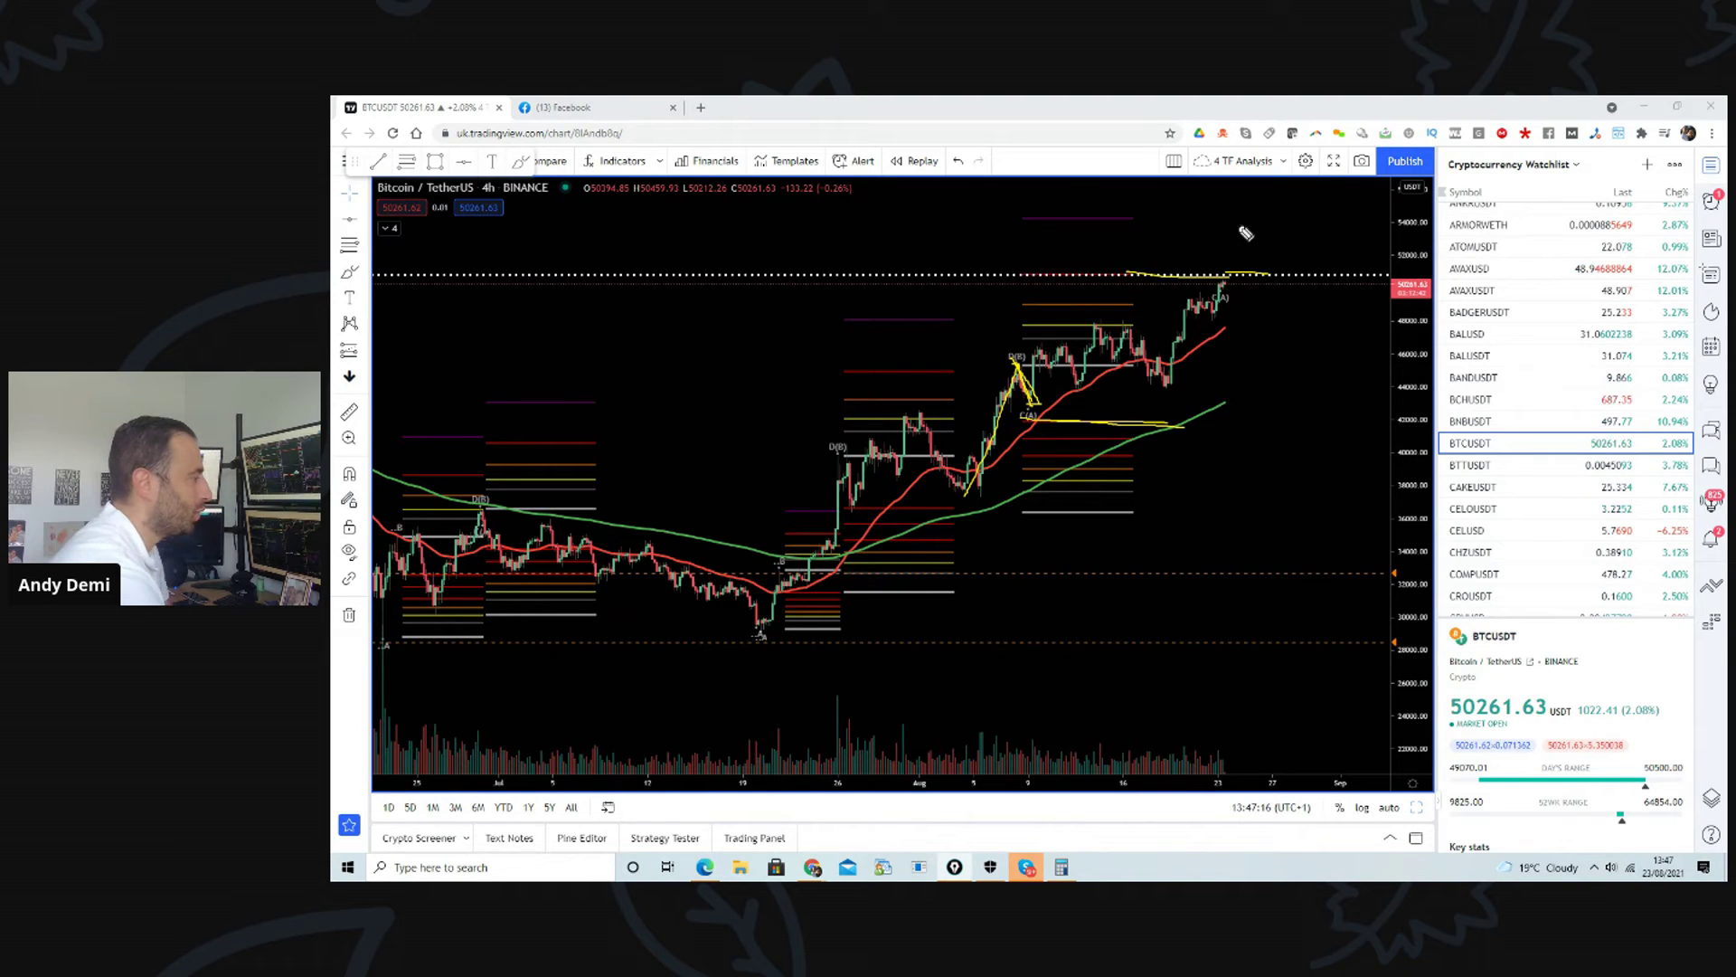
{"action": "mouse_move", "coordinate": [1222, 300]}
{"action": "left_mouse_down"}
{"action": "mouse_move", "coordinate": [1244, 231]}
{"action": "mouse_move", "coordinate": [1251, 253]}
{"action": "left_mouse_up"}
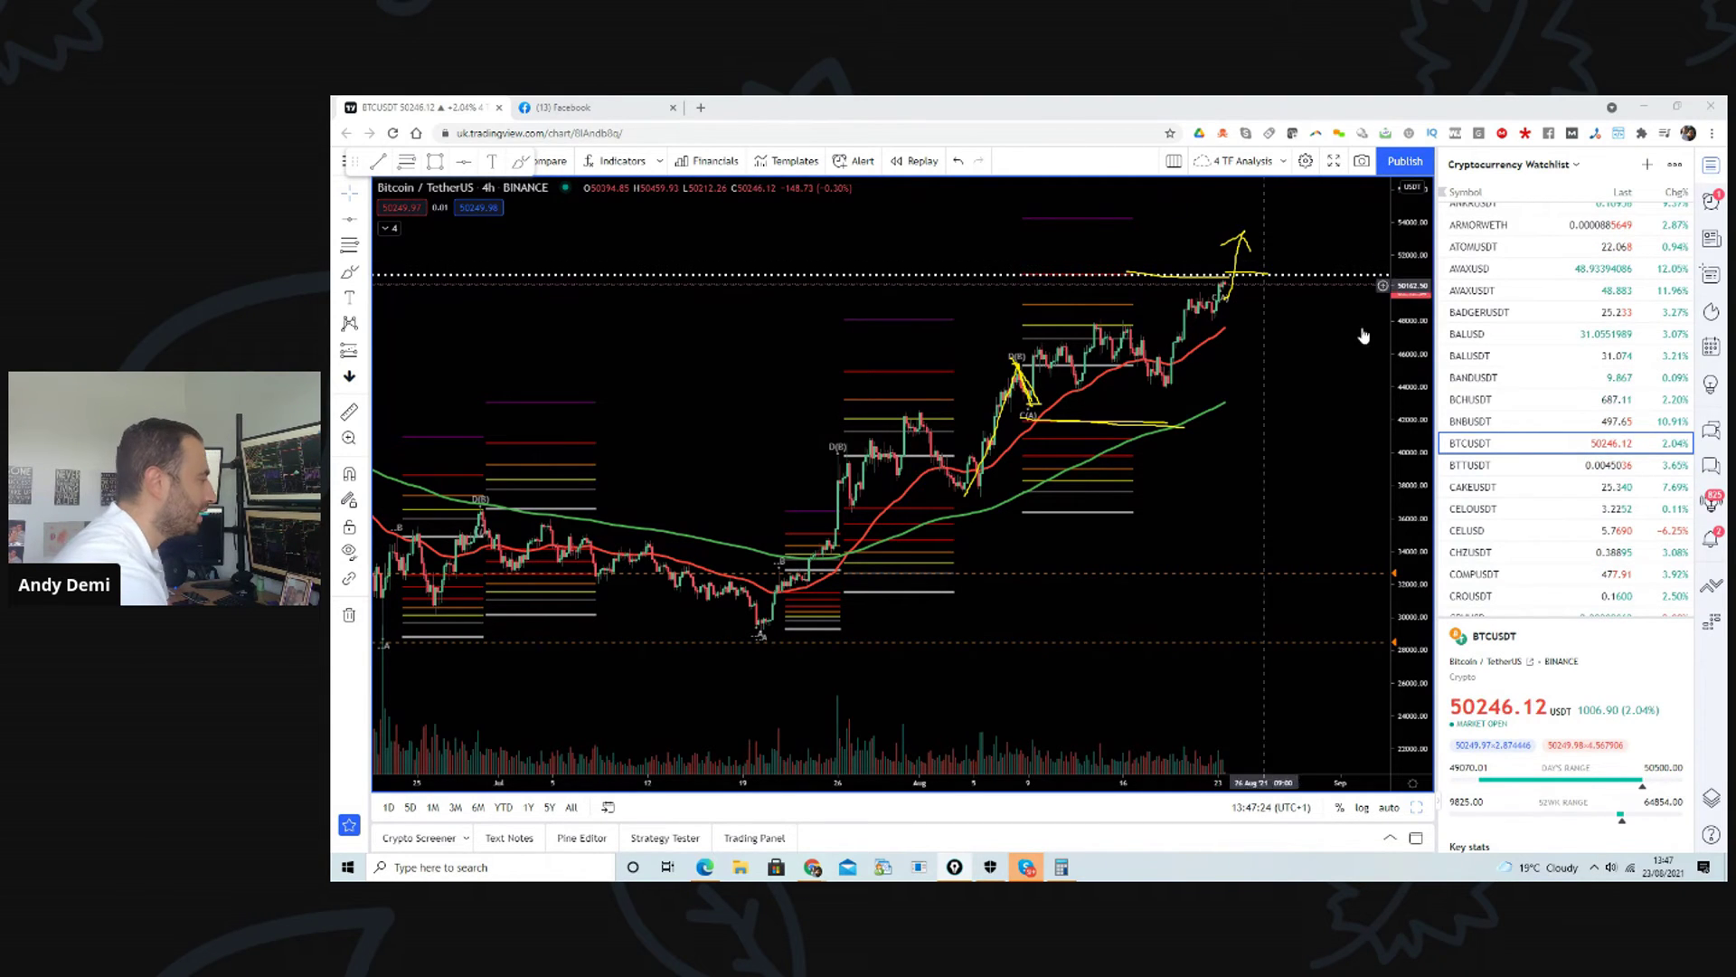
{"action": "scroll", "coordinate": [1216, 361], "scroll_direction": "up", "scroll_amount": 2}
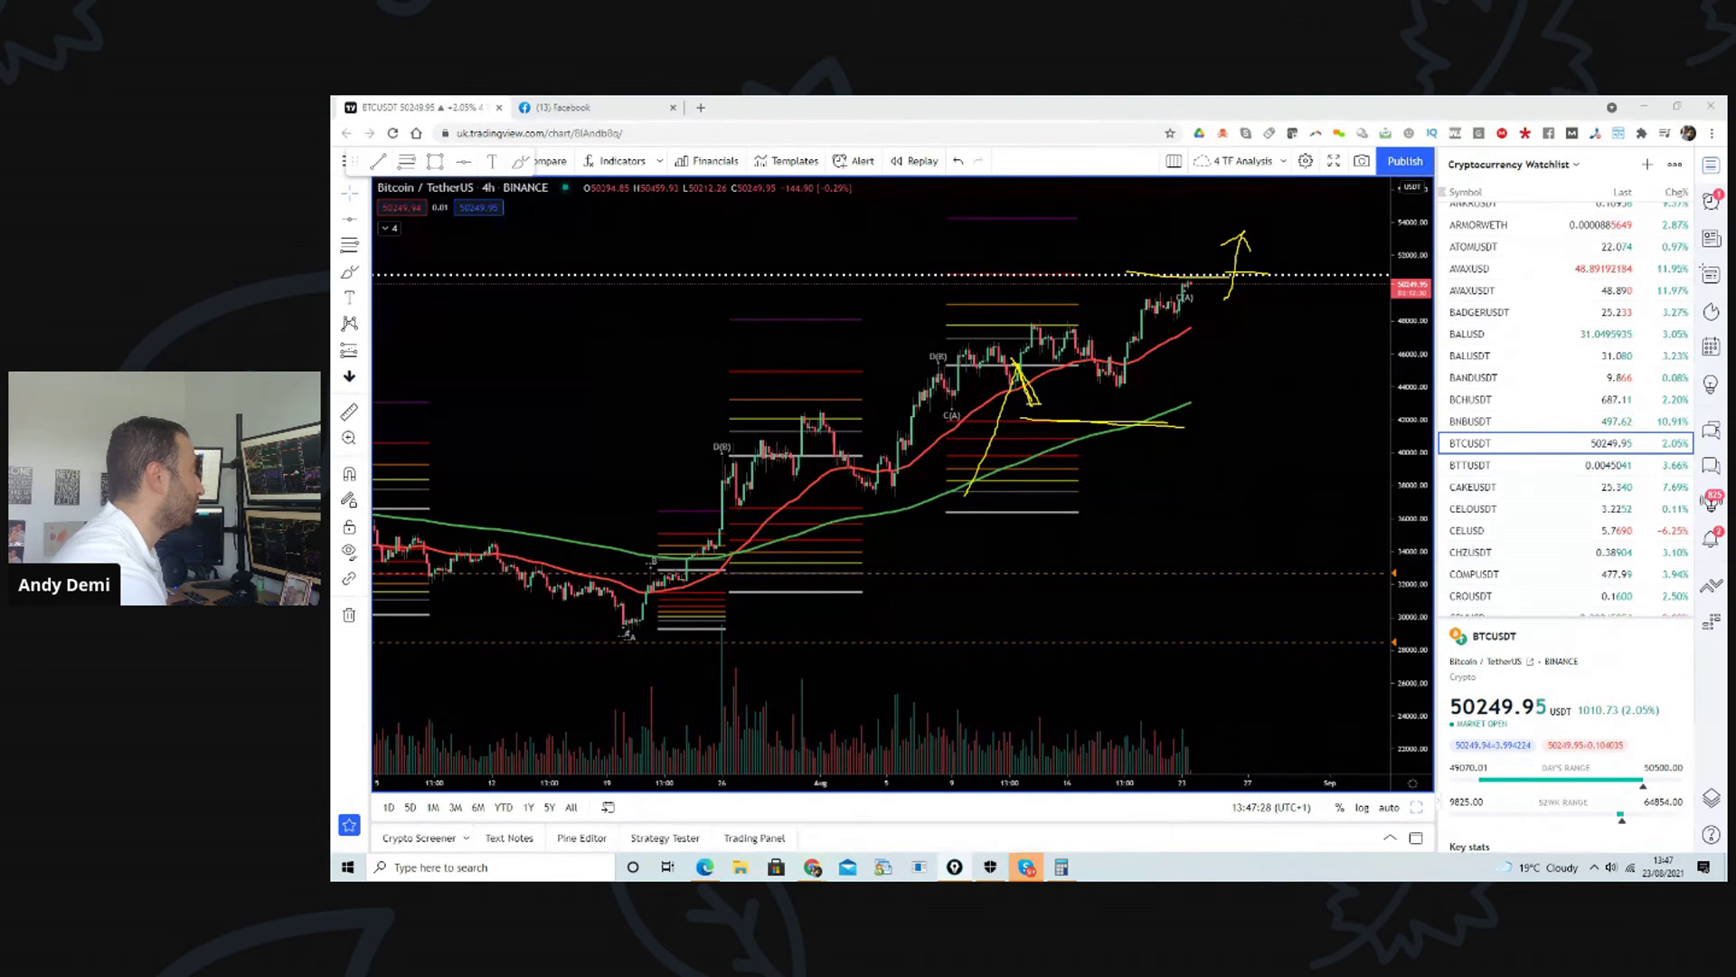
{"action": "key", "text": "Escape"}
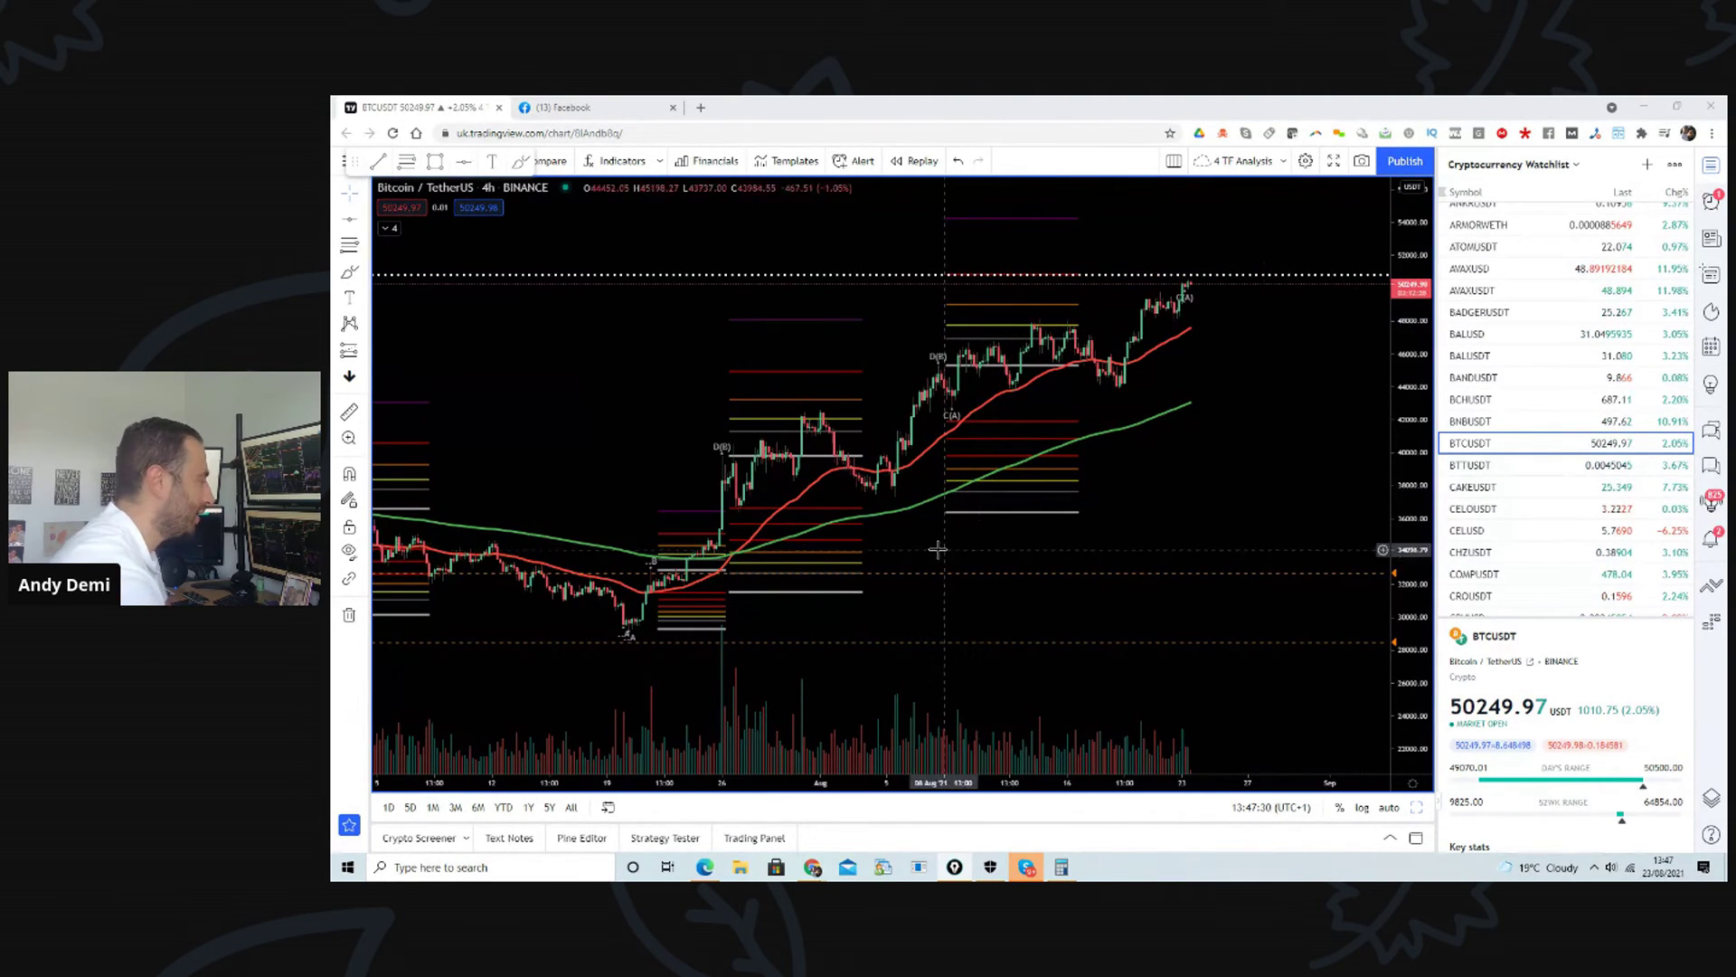
Step: Draw a green trend line along the July and August highs, from about 39,500 on 24 July up to about 57,400
{"action": "scroll", "coordinate": [1349, 479], "scroll_direction": "down", "scroll_amount": 3}
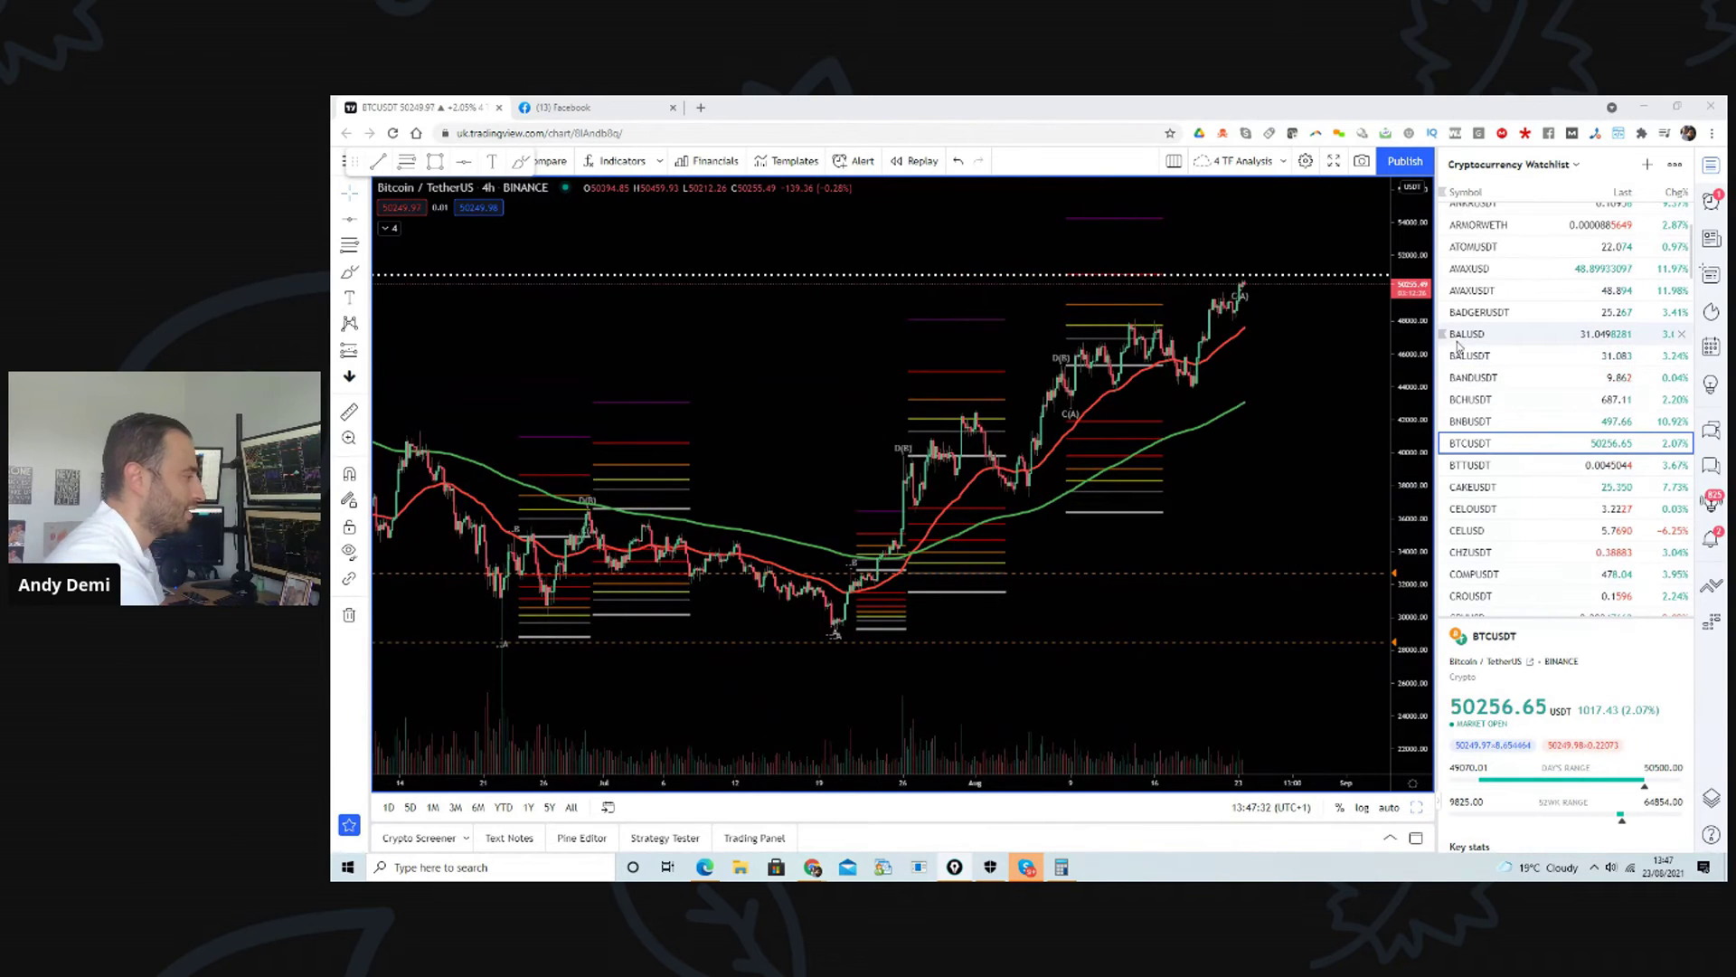
{"action": "left_click_drag", "start_coordinate": [1408, 366], "coordinate": [1384, 484]}
{"action": "scroll", "coordinate": [1354, 496], "scroll_direction": "down", "scroll_amount": 2}
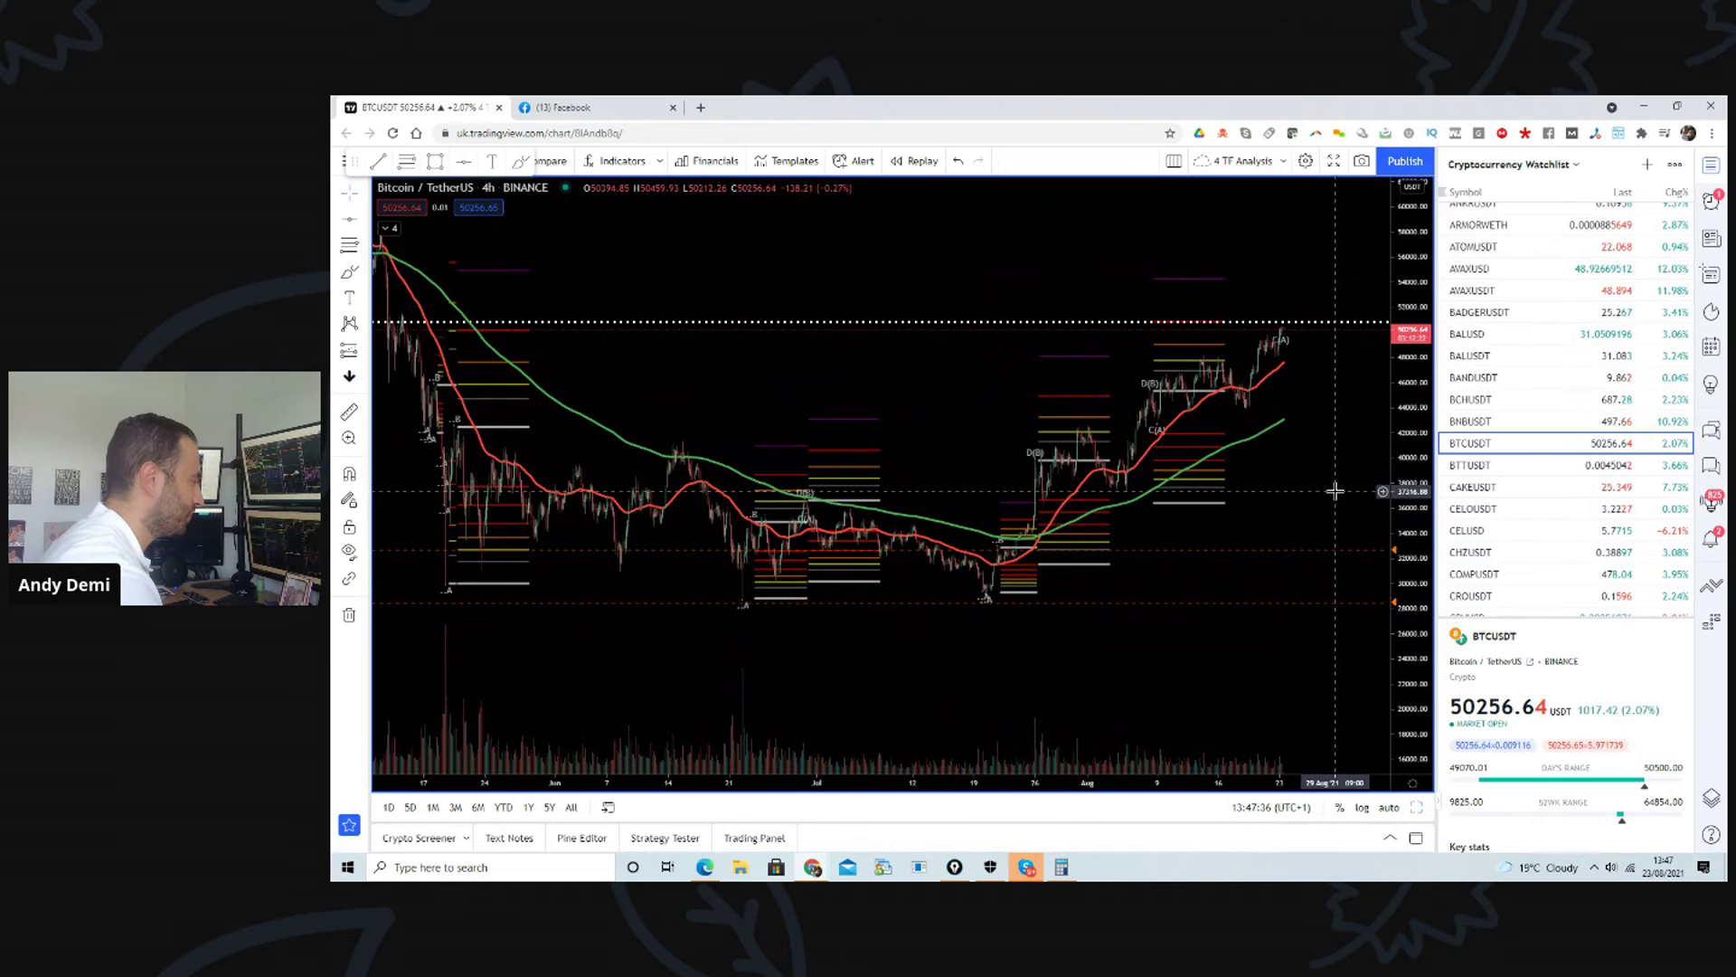
{"action": "scroll", "coordinate": [1329, 488], "scroll_direction": "down", "scroll_amount": 2}
{"action": "scroll", "coordinate": [1290, 485], "scroll_direction": "up", "scroll_amount": 1}
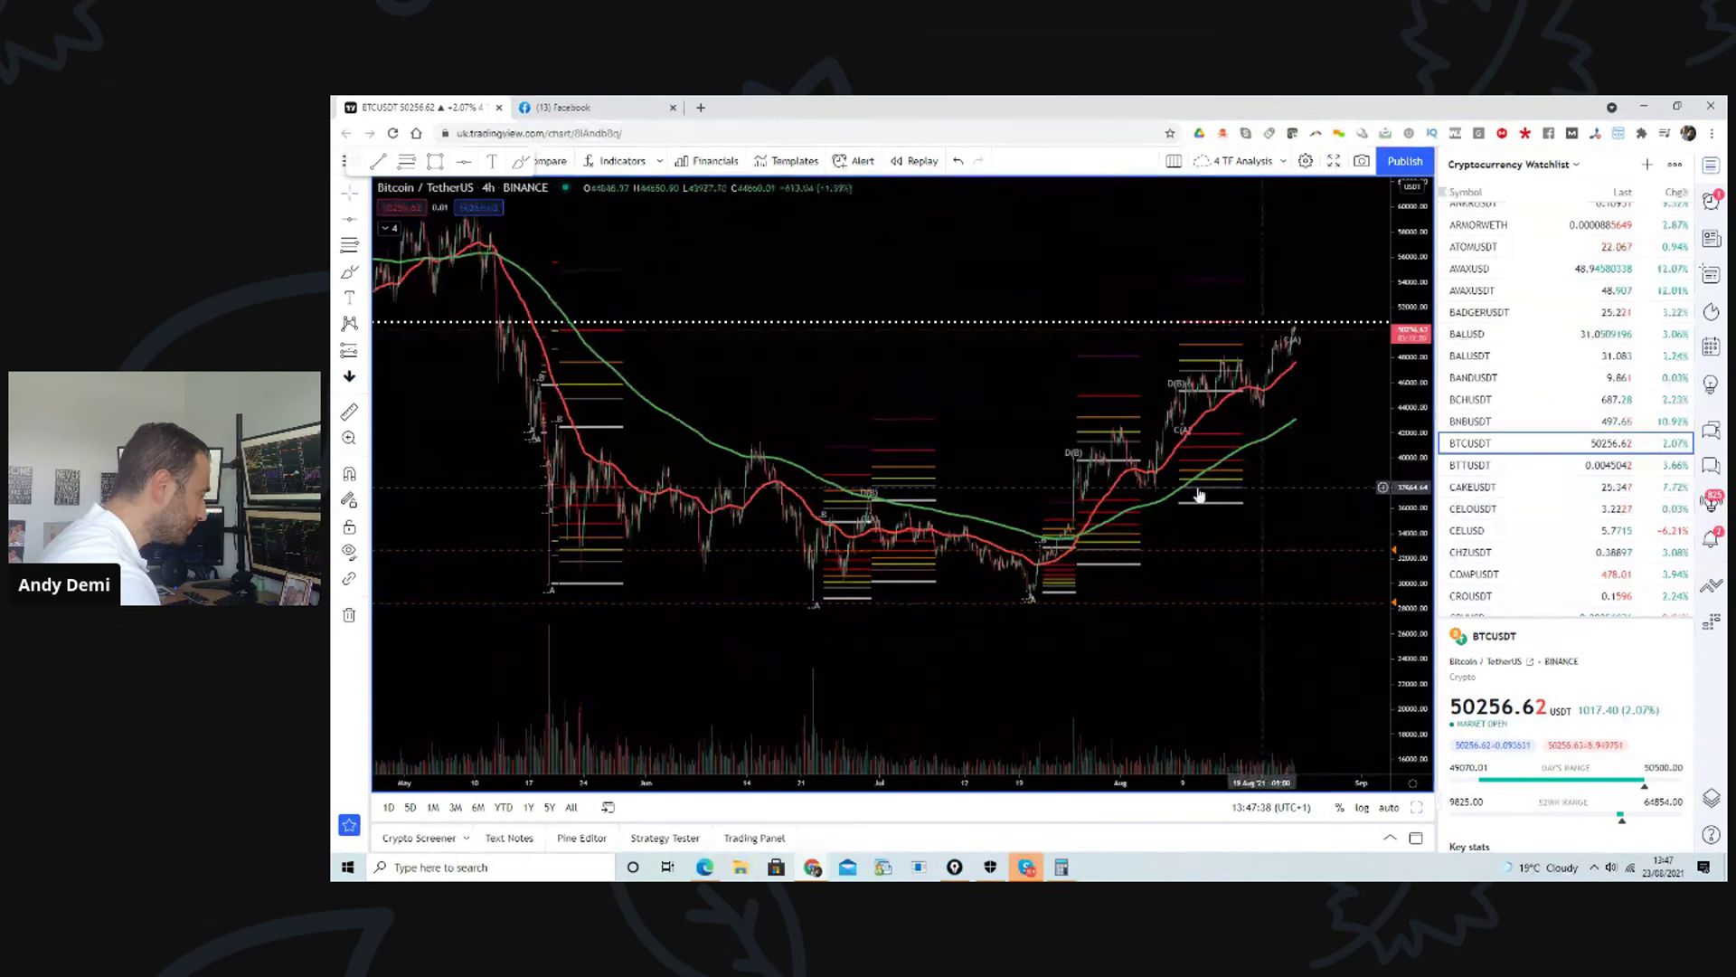
{"action": "left_click", "coordinate": [365, 225]}
{"action": "left_click", "coordinate": [403, 219]}
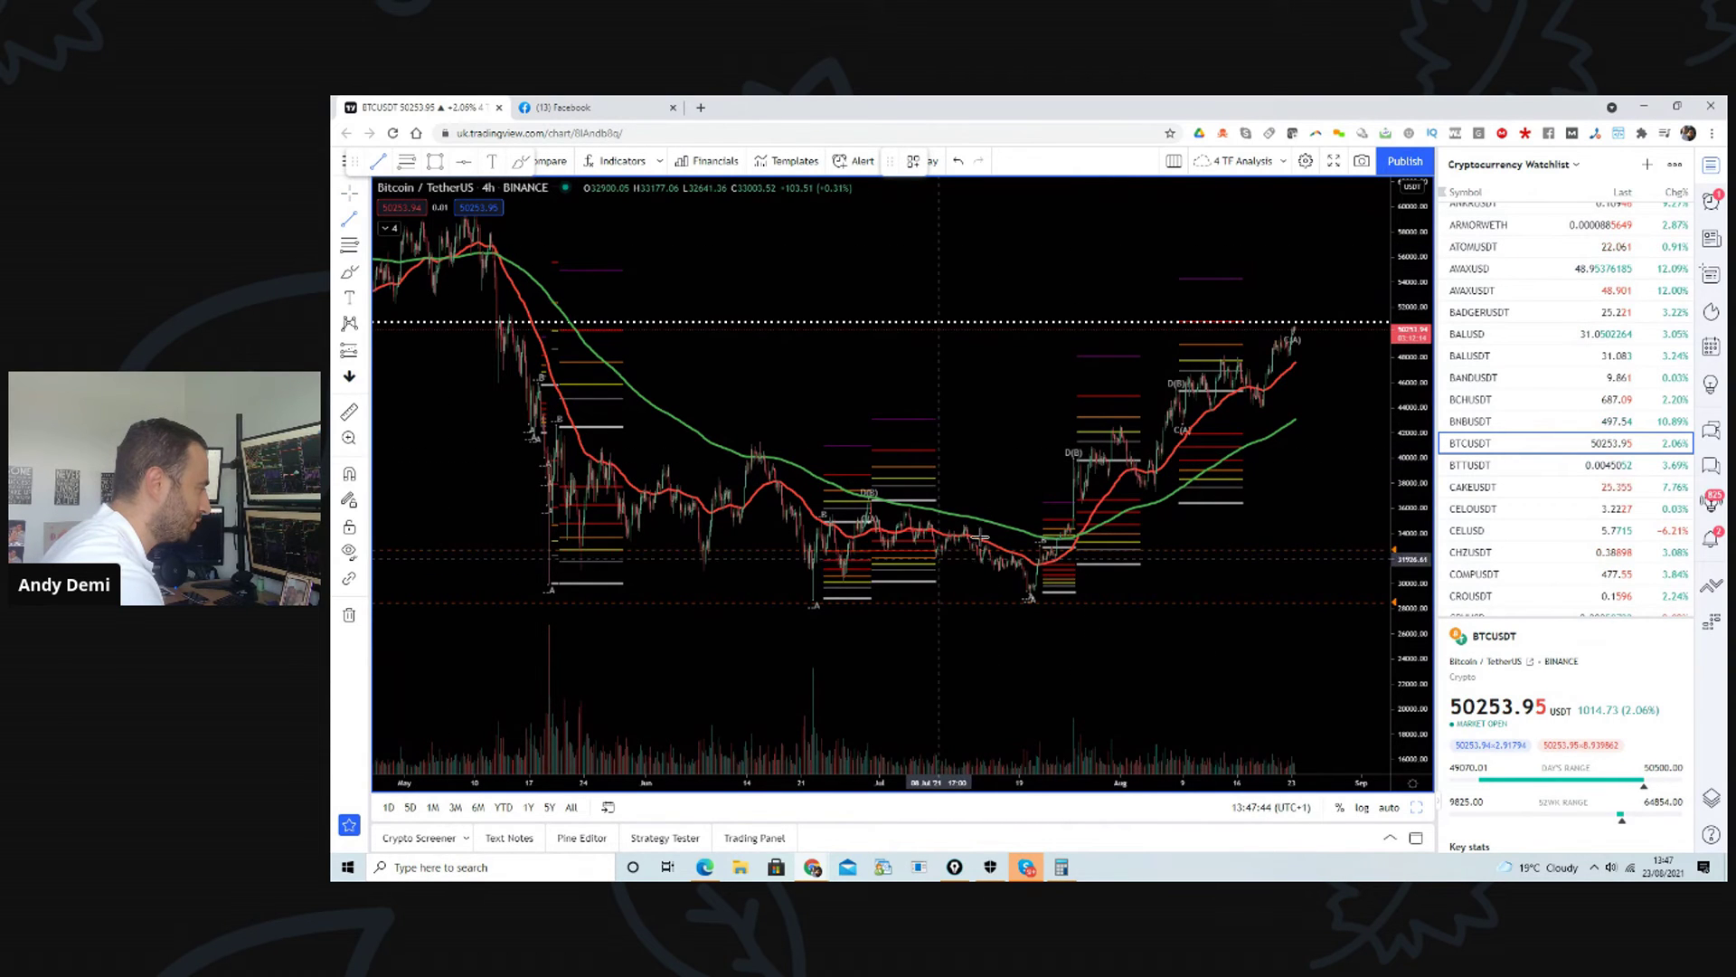
{"action": "mouse_move", "coordinate": [938, 560]}
{"action": "left_mouse_down"}
{"action": "mouse_move", "coordinate": [1229, 360]}
{"action": "mouse_move", "coordinate": [1329, 260]}
{"action": "mouse_move", "coordinate": [1390, 245]}
{"action": "mouse_move", "coordinate": [1376, 234]}
{"action": "left_mouse_up"}
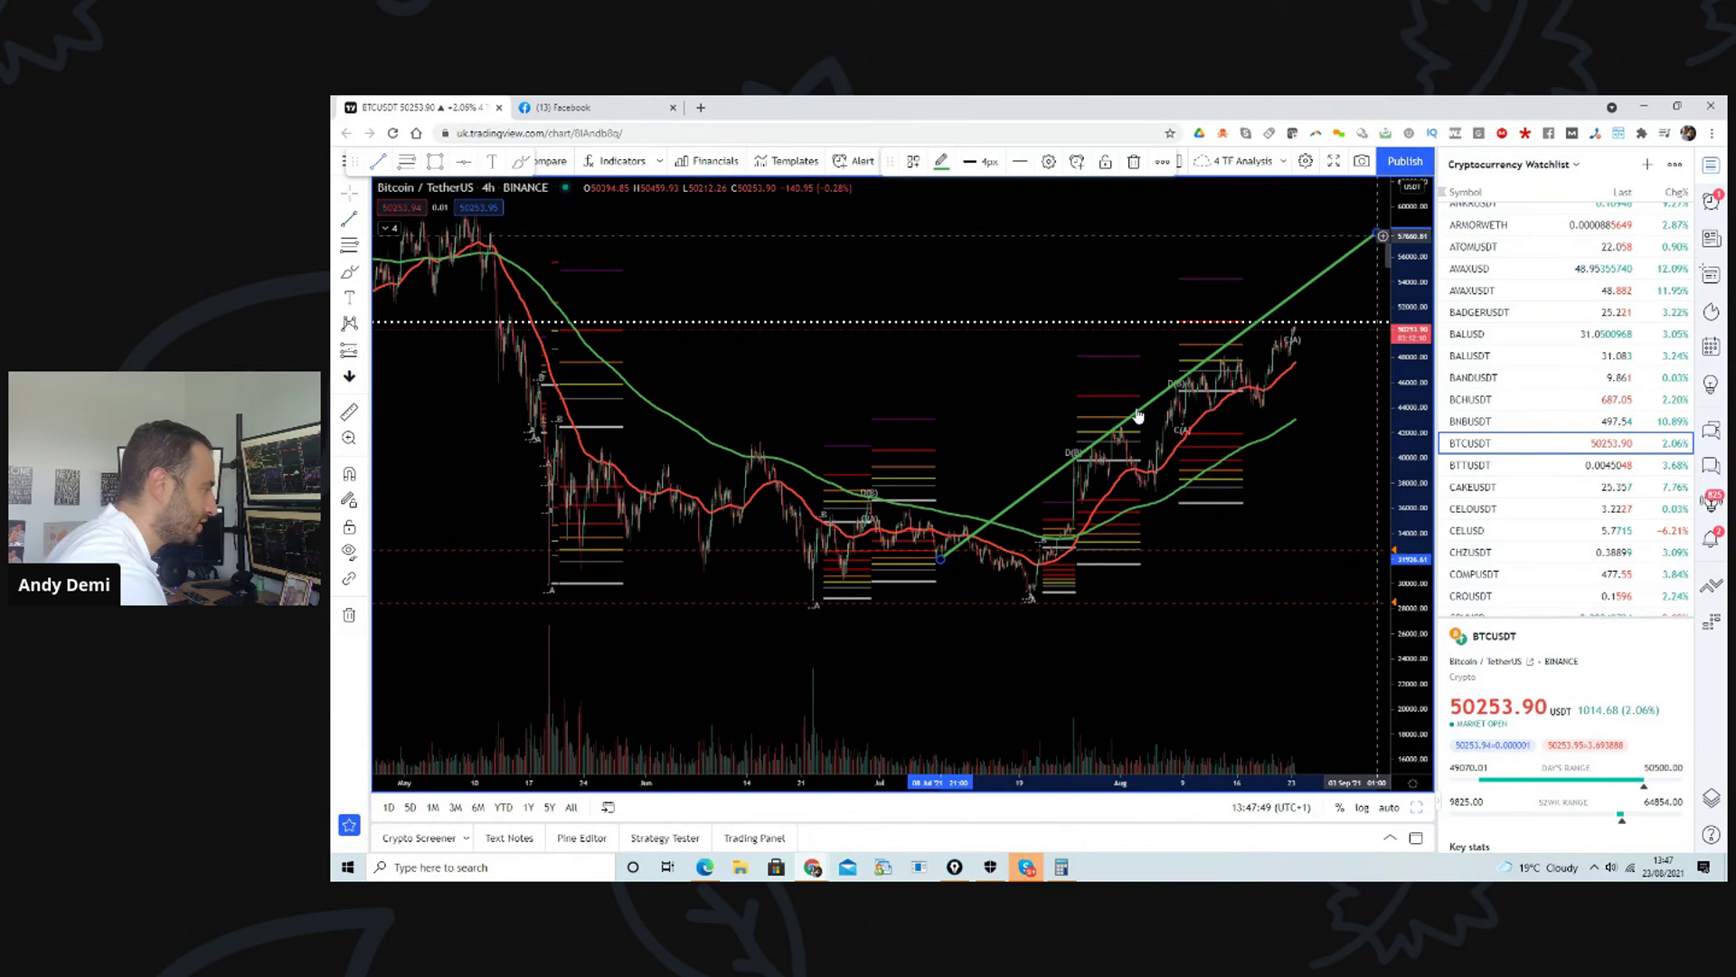
{"action": "mouse_move", "coordinate": [940, 559]}
{"action": "left_mouse_down"}
{"action": "mouse_move", "coordinate": [1074, 507]}
{"action": "mouse_move", "coordinate": [1063, 464]}
{"action": "left_mouse_up"}
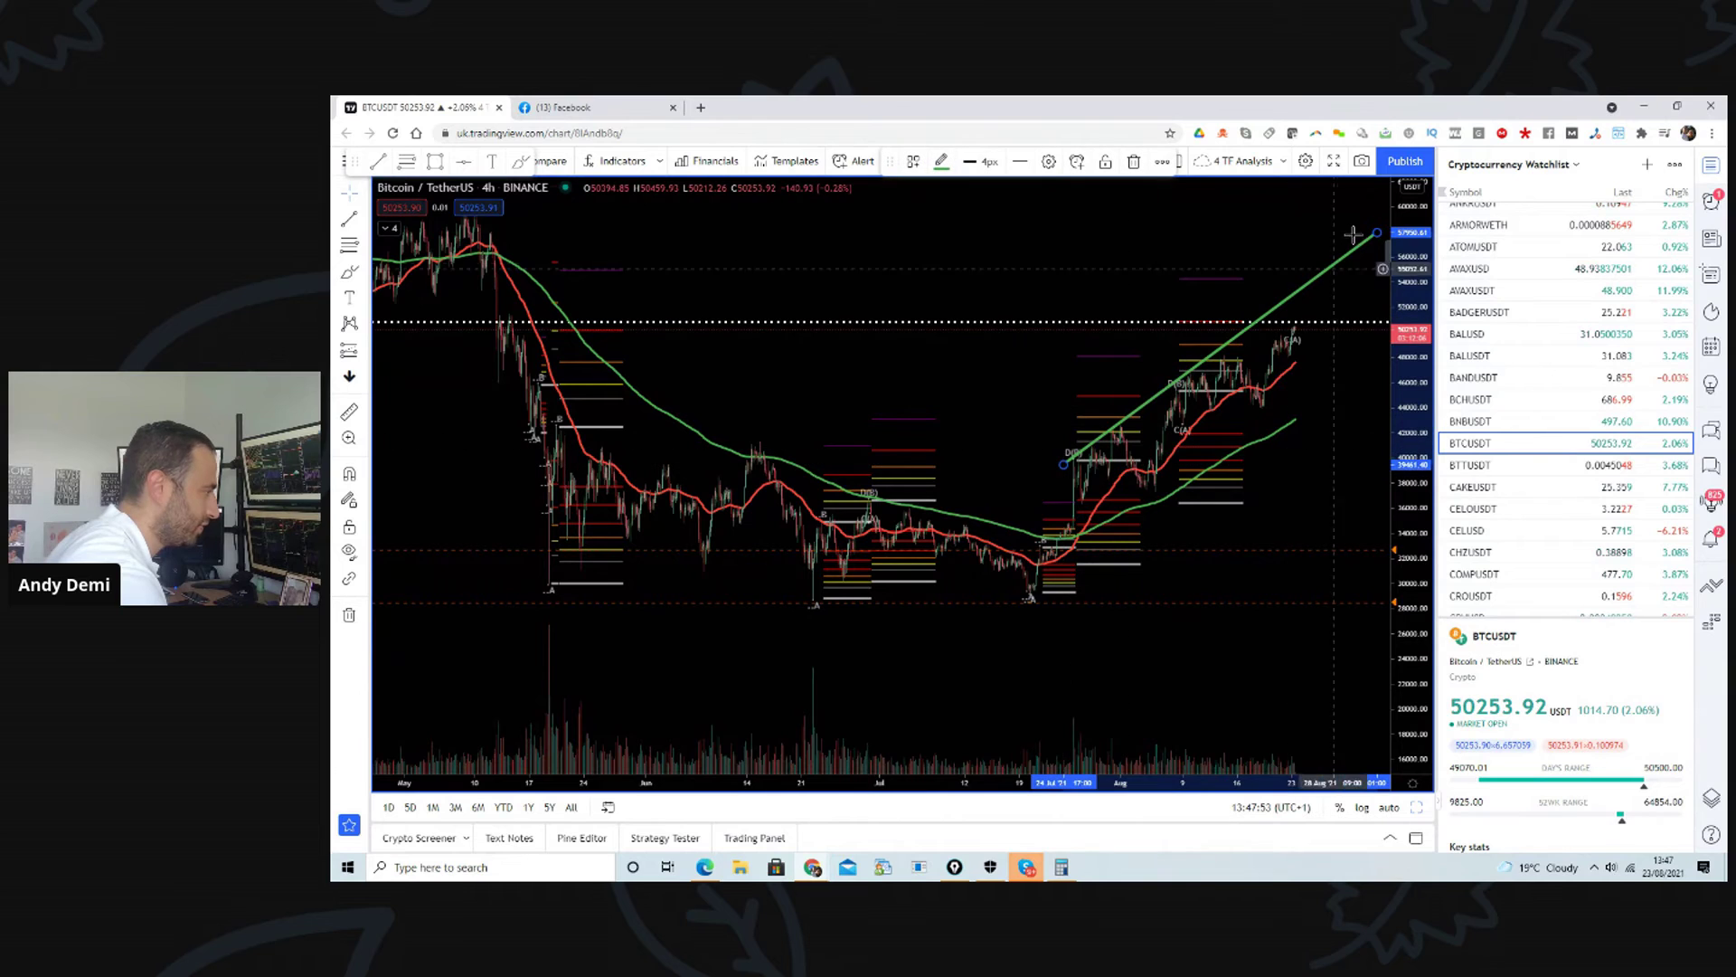
{"action": "left_click_drag", "start_coordinate": [1375, 239], "coordinate": [1377, 239]}
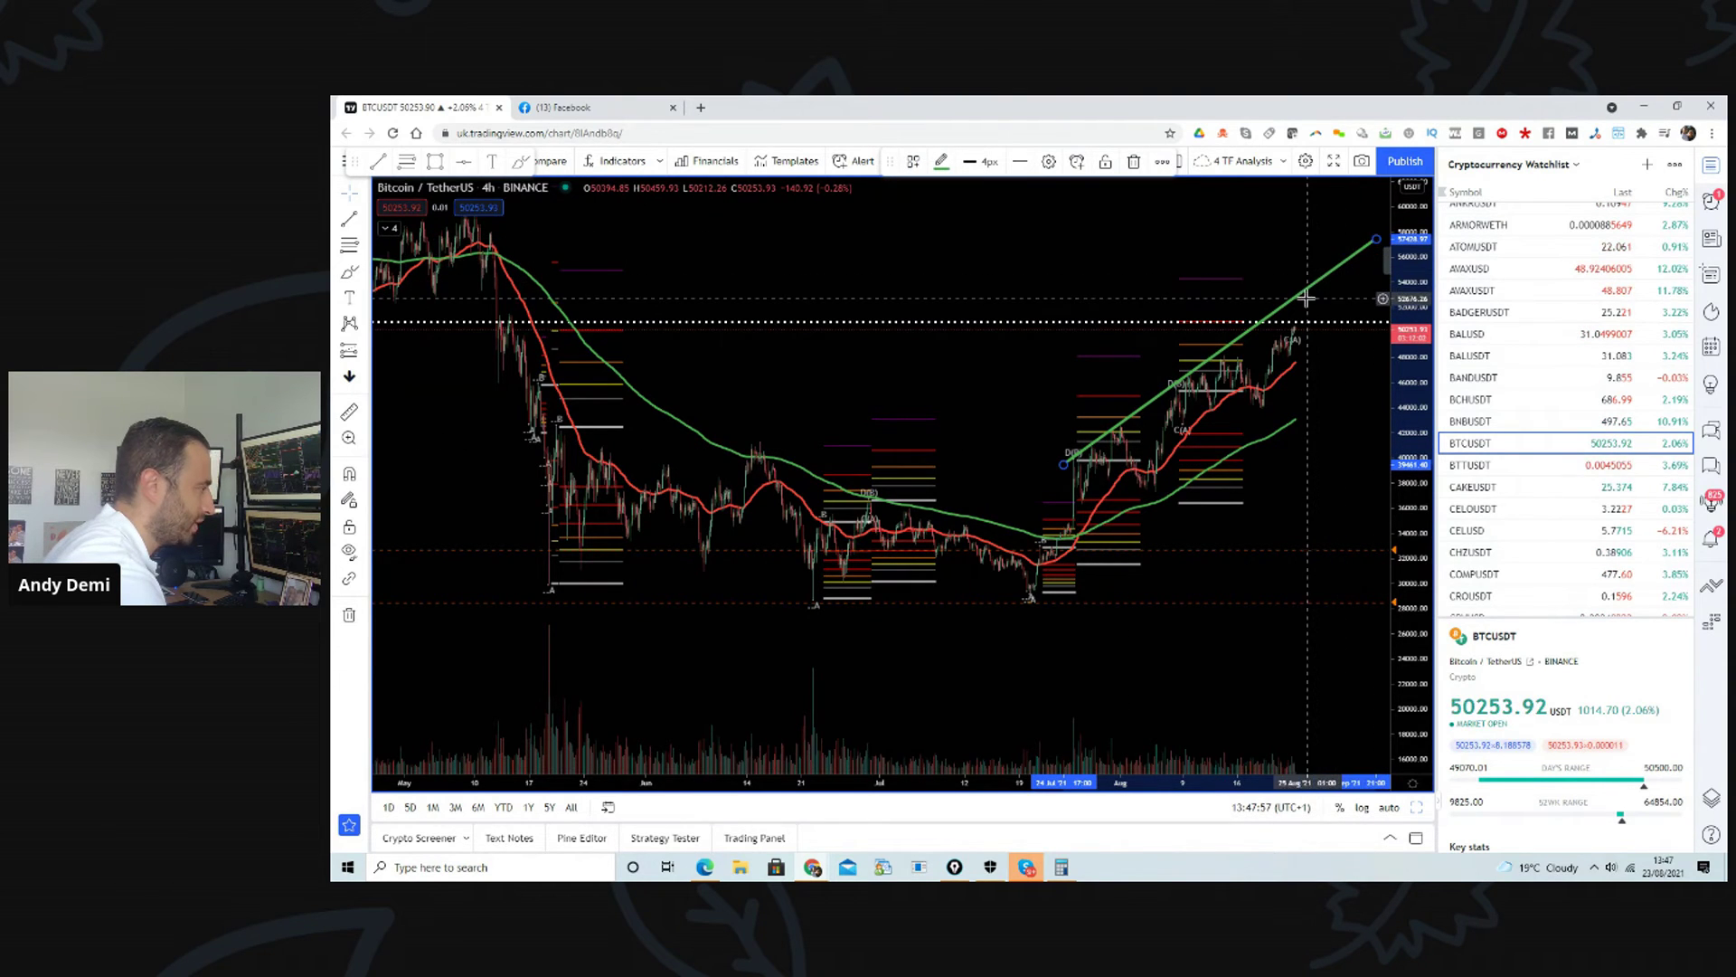
Step: Duplicate the green trend line beneath the July and August lows, and trace the price swings inside the channel freehand in yellow
{"action": "mouse_move", "coordinate": [1298, 295]}
{"action": "left_mouse_down", "text": "ctrl"}
{"action": "mouse_move", "coordinate": [1301, 387]}
{"action": "mouse_move", "coordinate": [1271, 416]}
{"action": "left_mouse_up", "text": "ctrl"}
{"action": "scroll", "coordinate": [1170, 441], "scroll_direction": "up", "scroll_amount": 3}
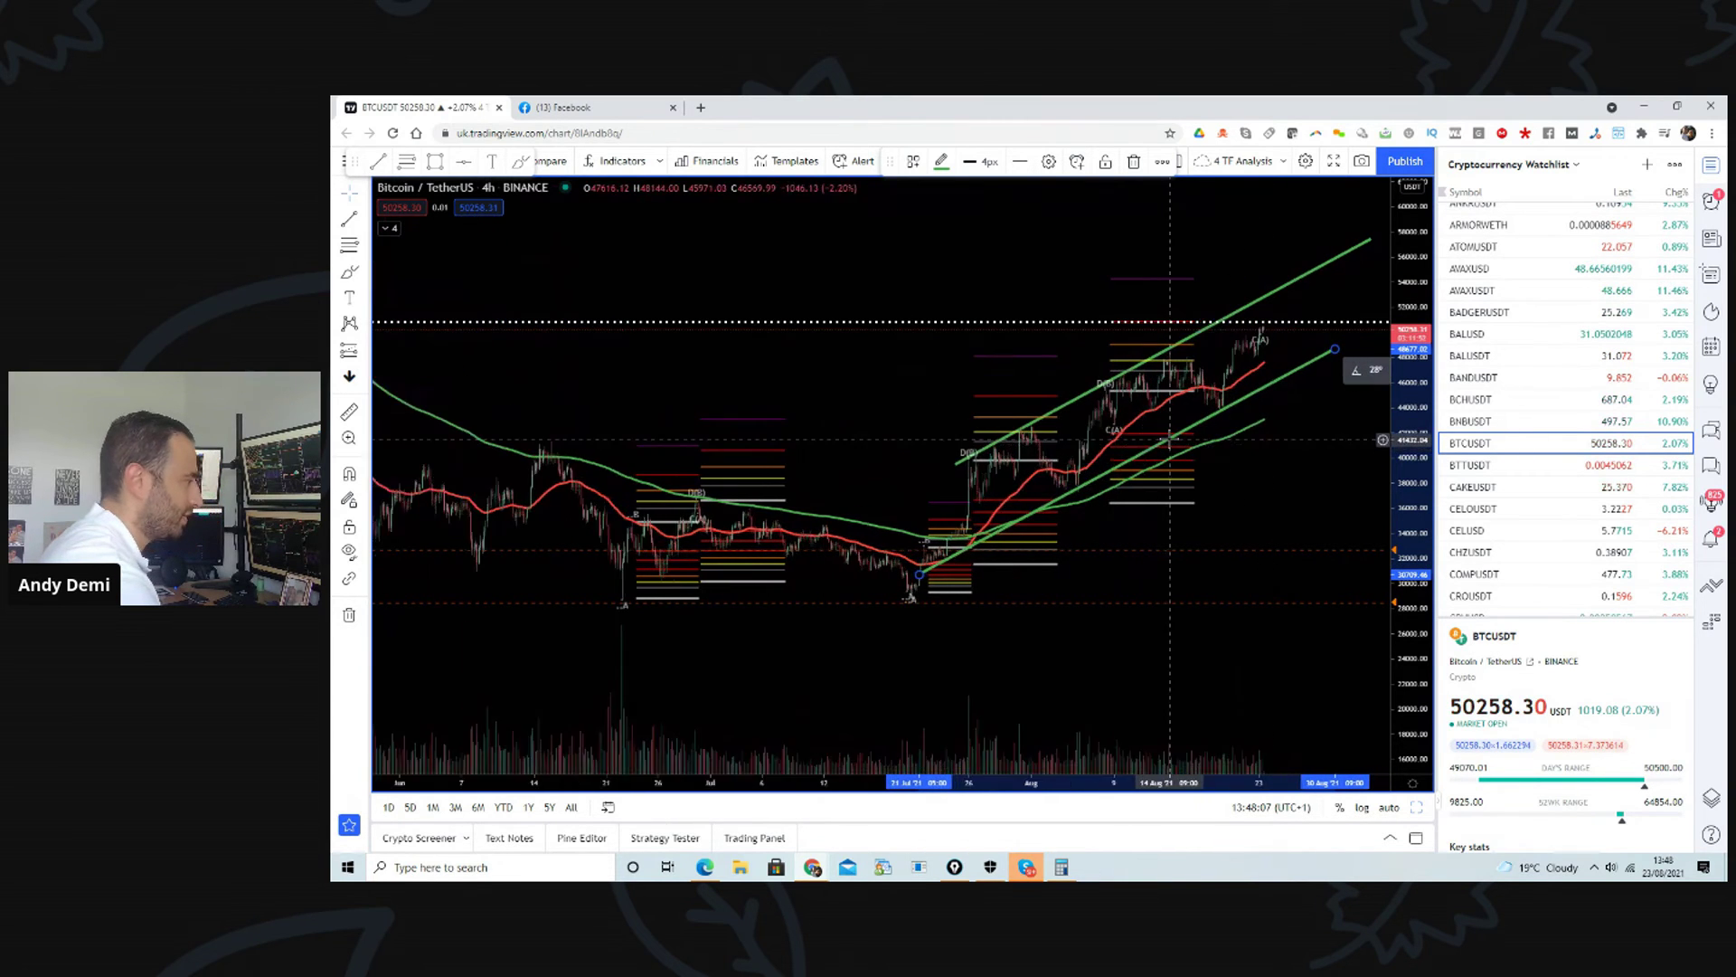
{"action": "scroll", "coordinate": [1171, 441], "scroll_direction": "up", "scroll_amount": 4}
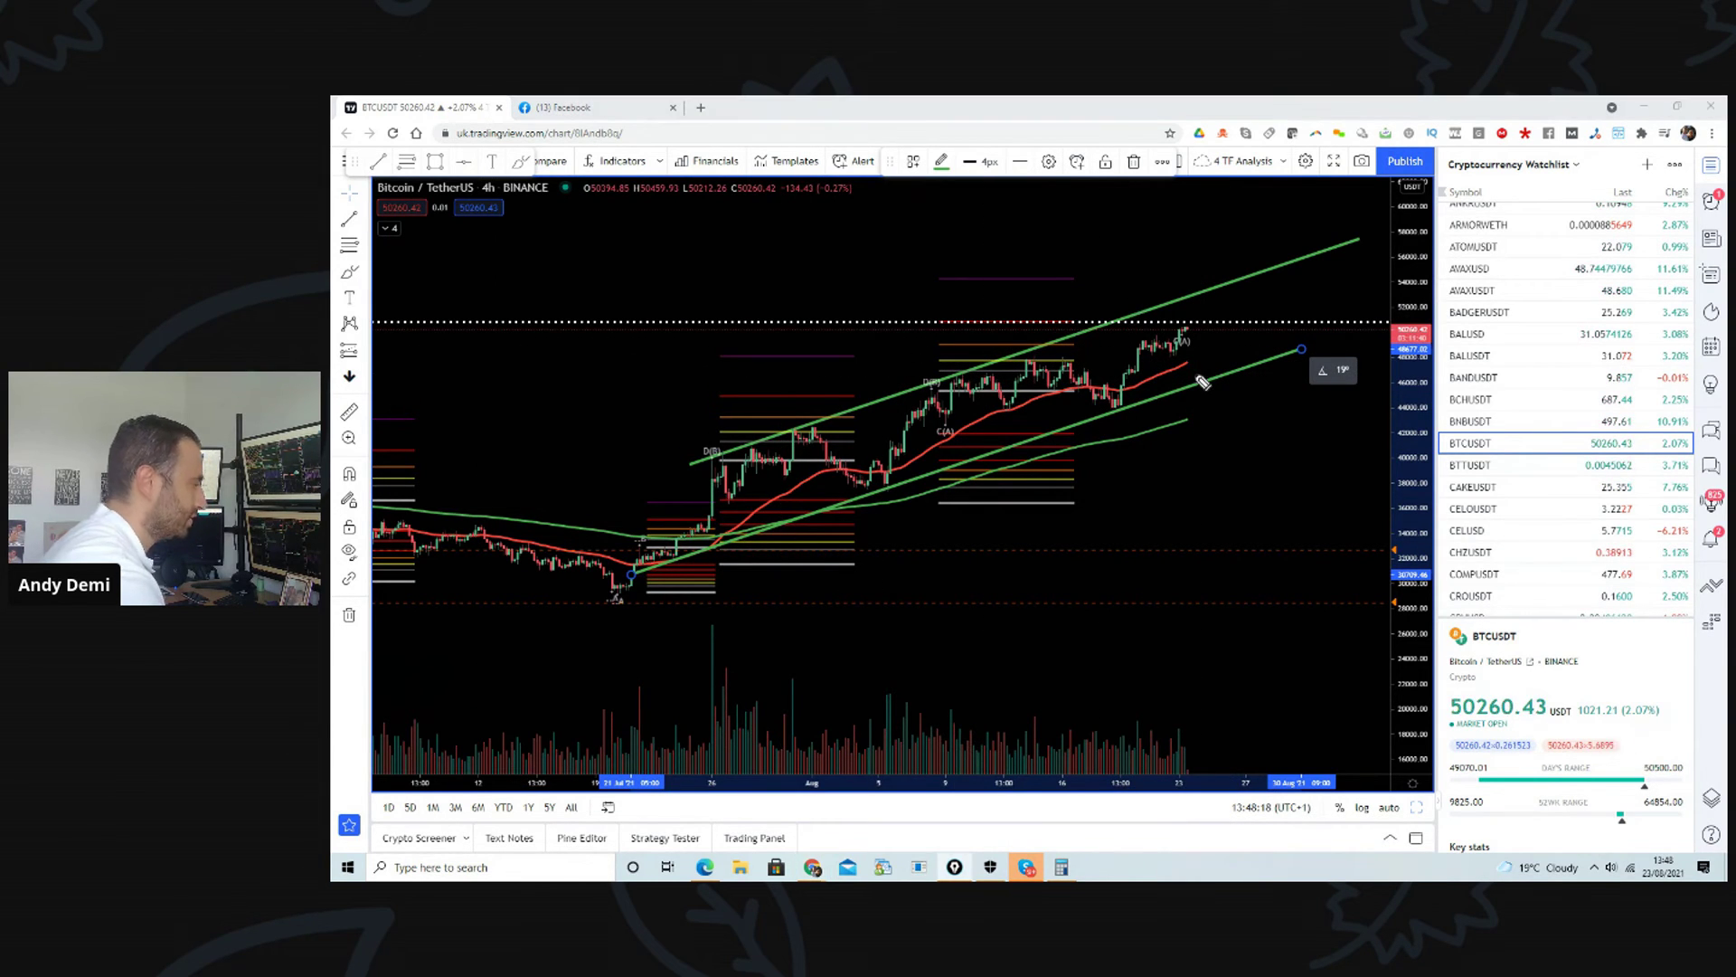
{"action": "mouse_move", "coordinate": [847, 471]}
{"action": "left_mouse_down"}
{"action": "mouse_move", "coordinate": [866, 494]}
{"action": "mouse_move", "coordinate": [893, 472]}
{"action": "mouse_move", "coordinate": [958, 373]}
{"action": "mouse_move", "coordinate": [1102, 404]}
{"action": "mouse_move", "coordinate": [1135, 387]}
{"action": "mouse_move", "coordinate": [1199, 295]}
{"action": "mouse_move", "coordinate": [1203, 376]}
{"action": "left_mouse_up"}
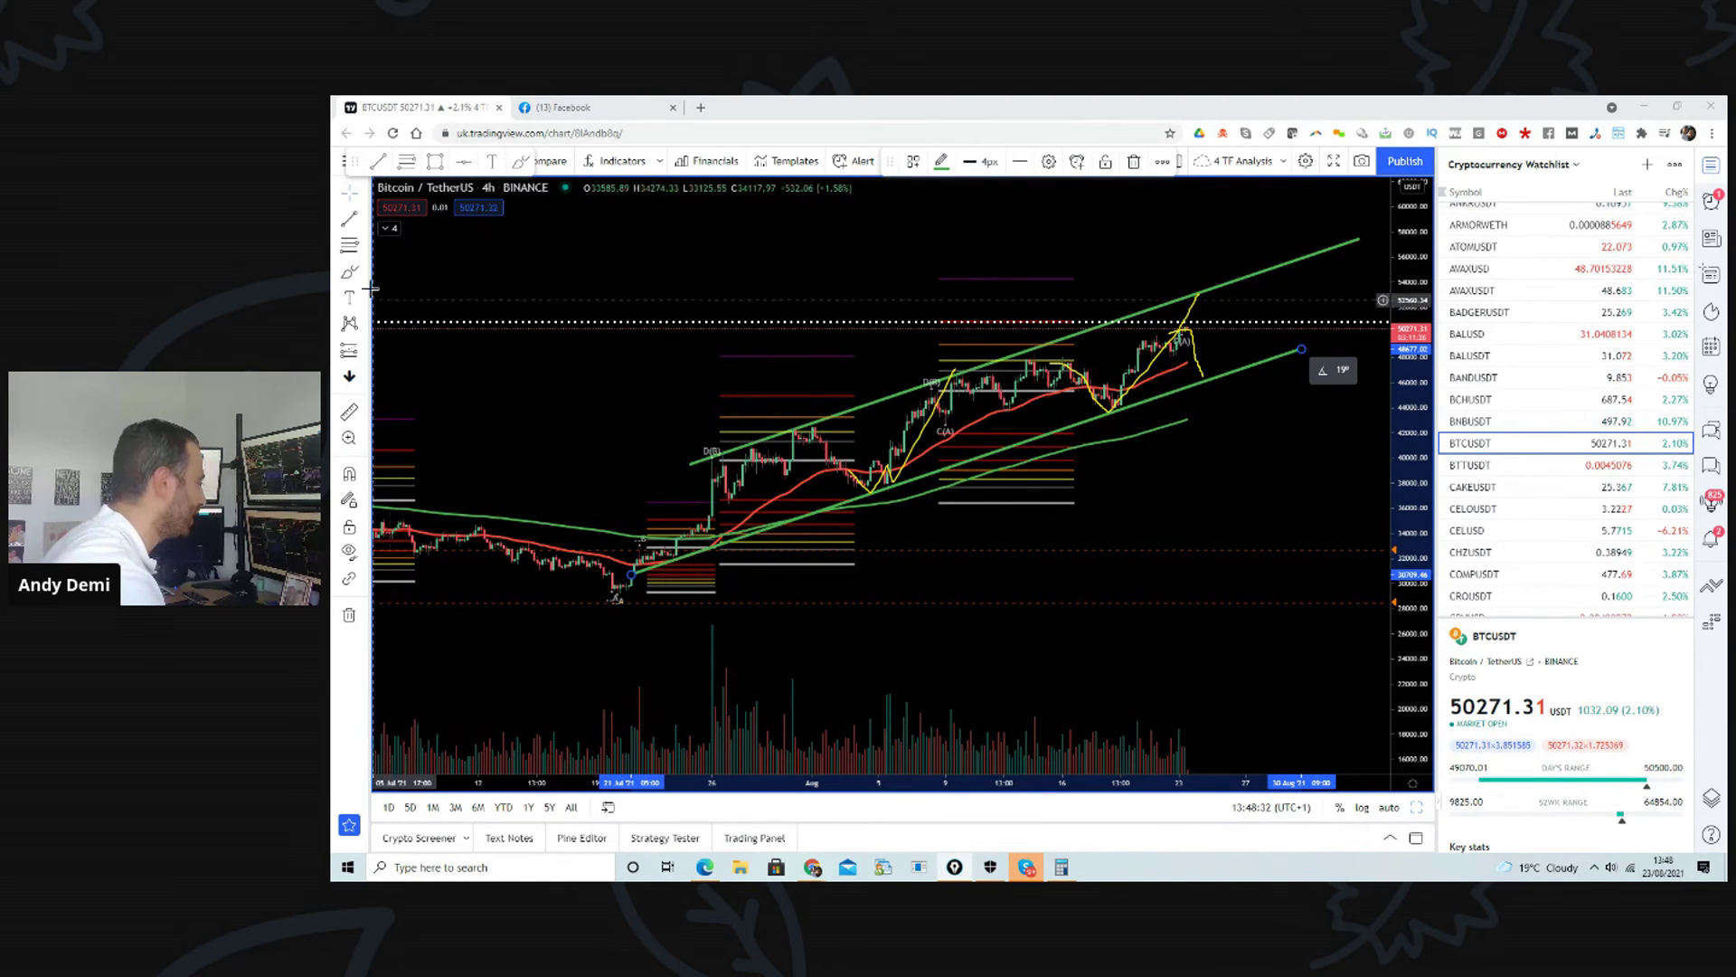
Step: Add a horizontal line at about 45,400, and sketch yellow paths from the latest candles down to it and up above the channel
{"action": "left_click", "coordinate": [366, 225]}
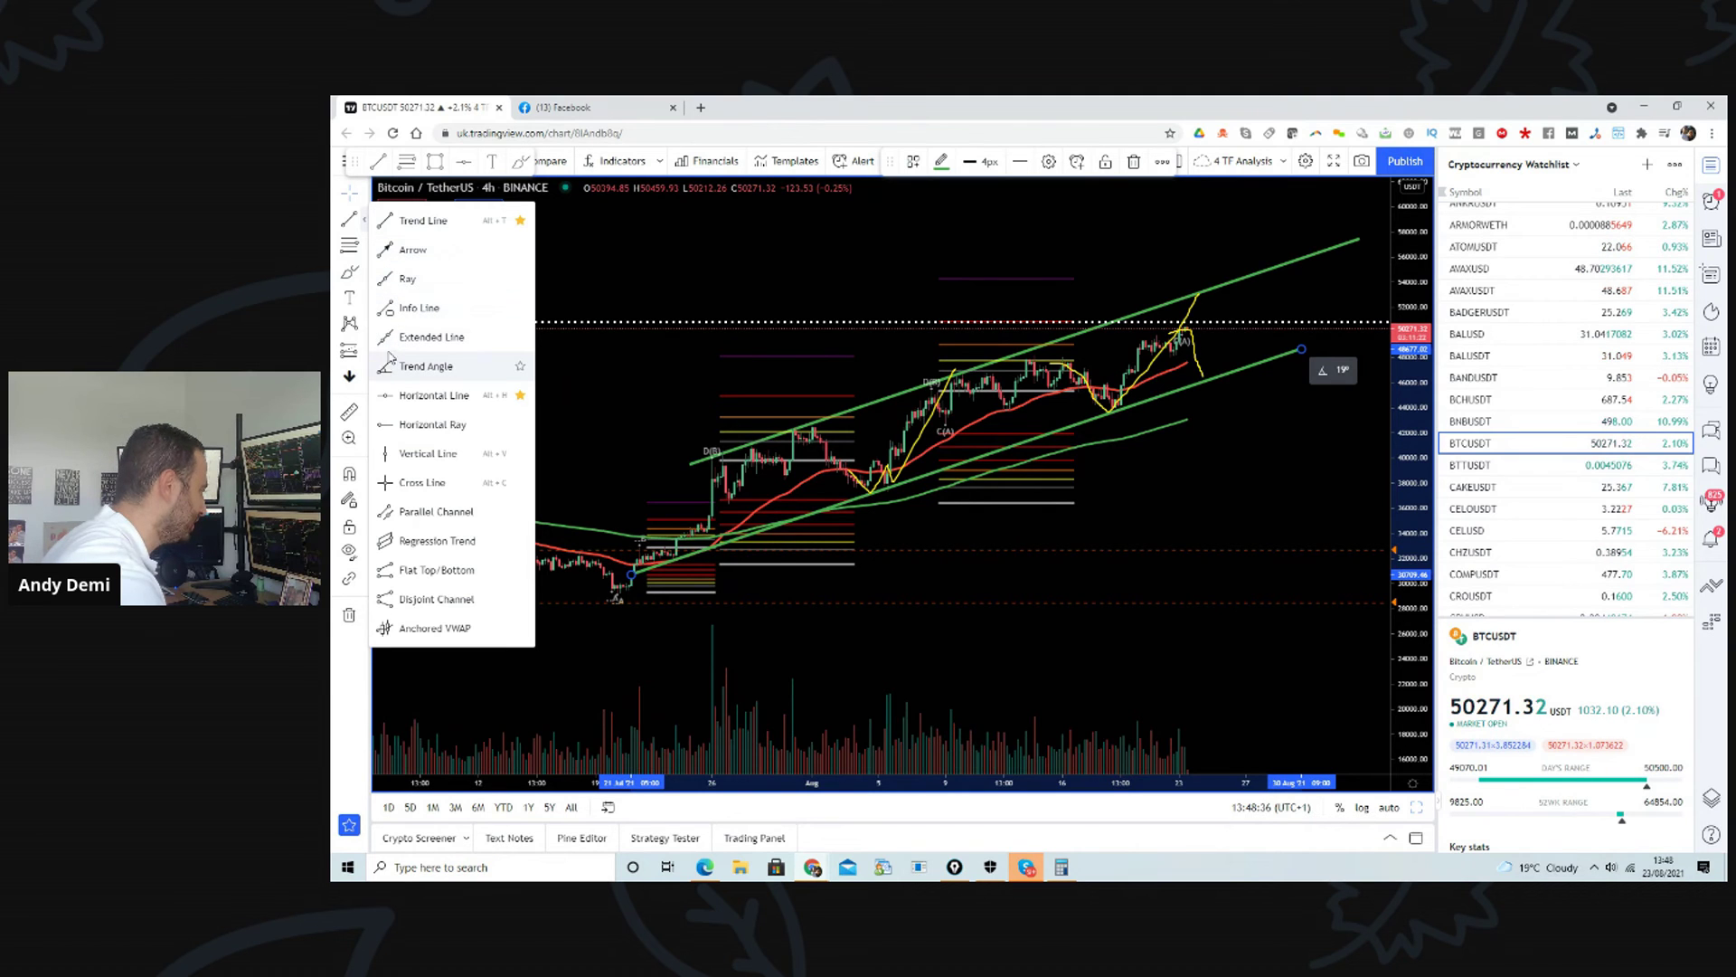
{"action": "left_click", "coordinate": [407, 396]}
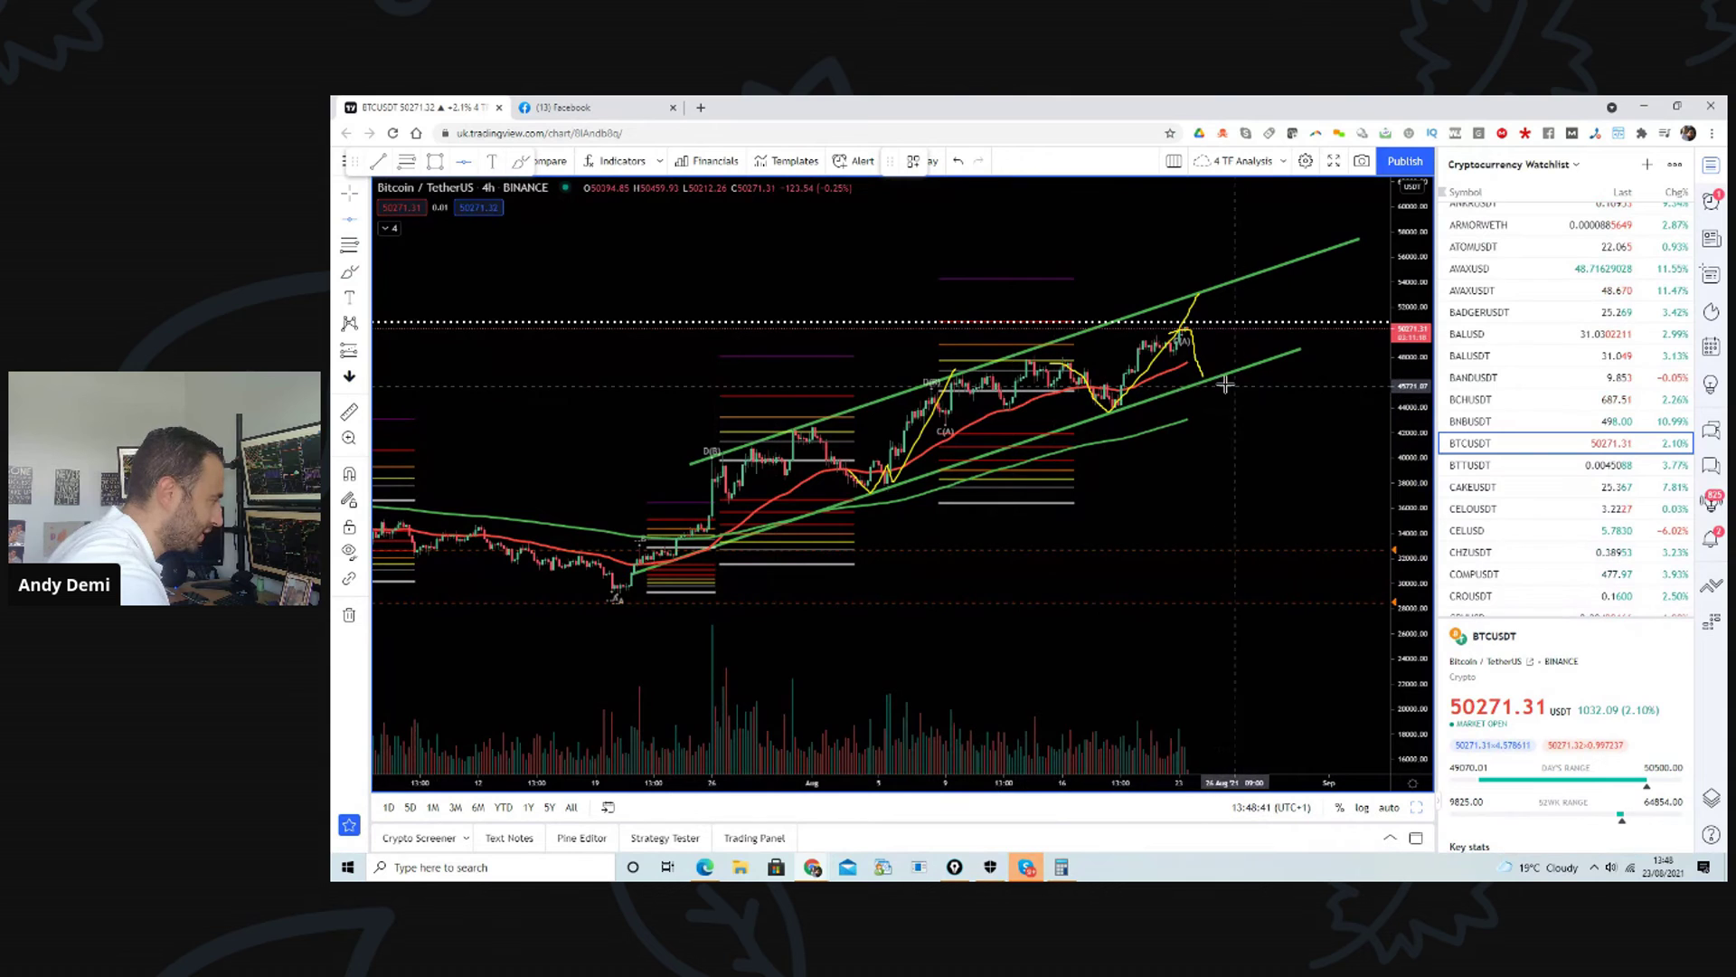
{"action": "left_click", "coordinate": [1157, 390]}
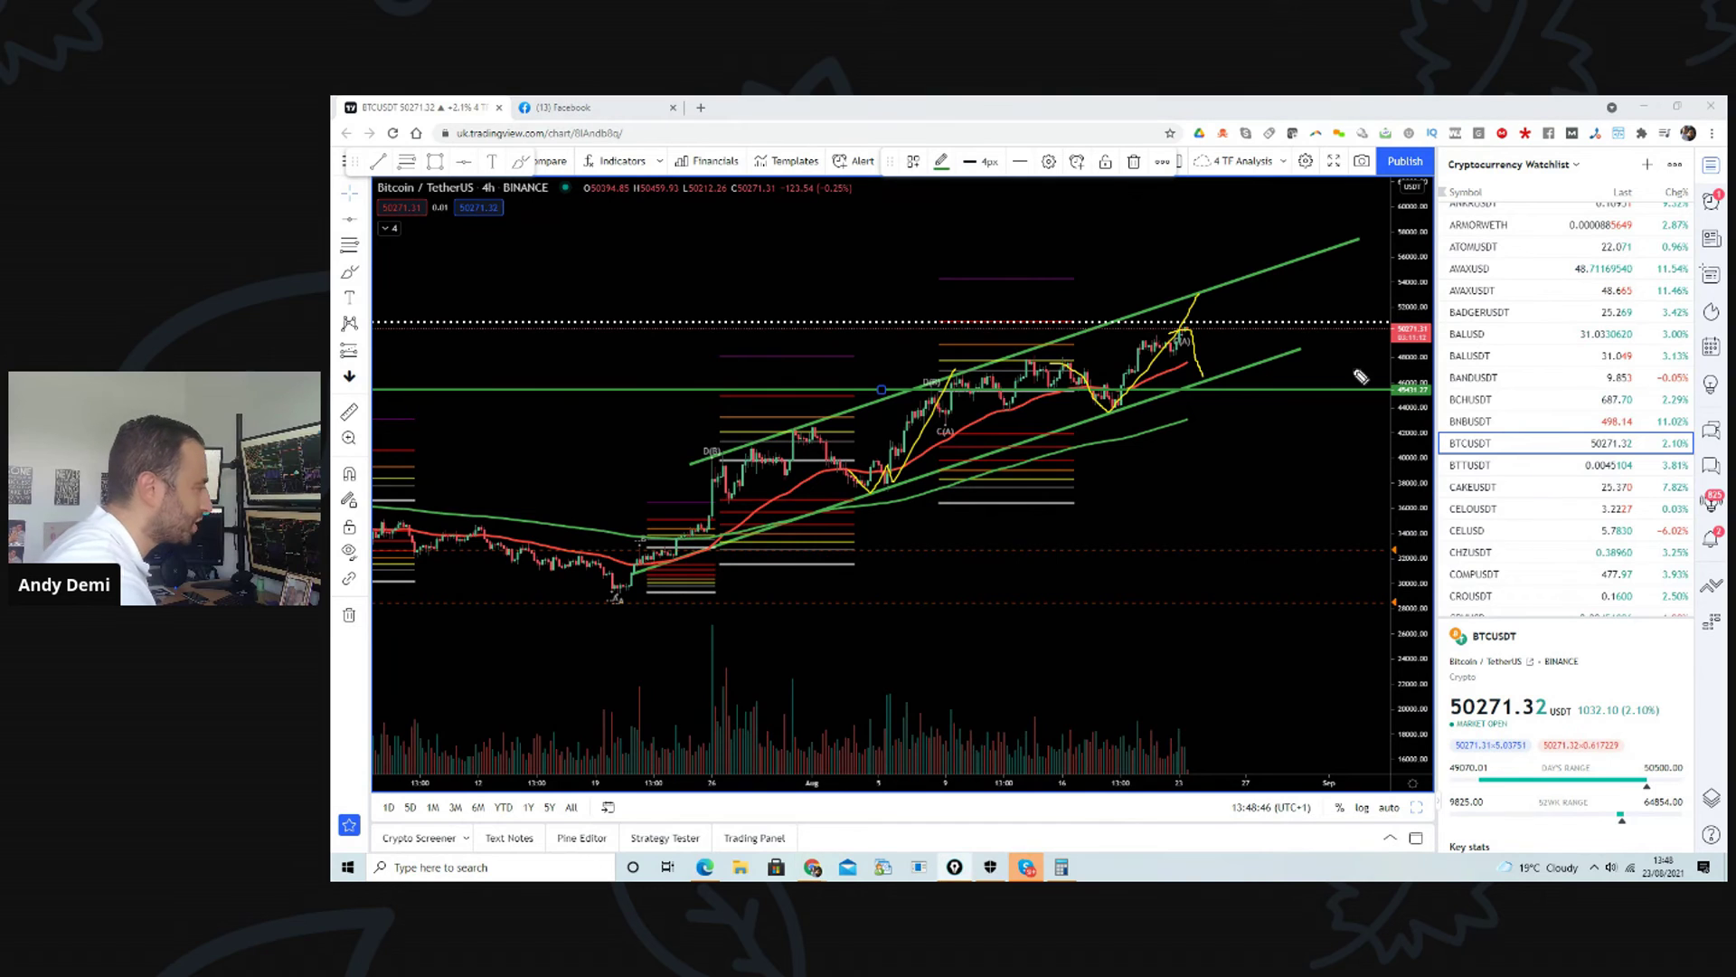
{"action": "left_click_drag", "start_coordinate": [1186, 333], "coordinate": [1194, 387]}
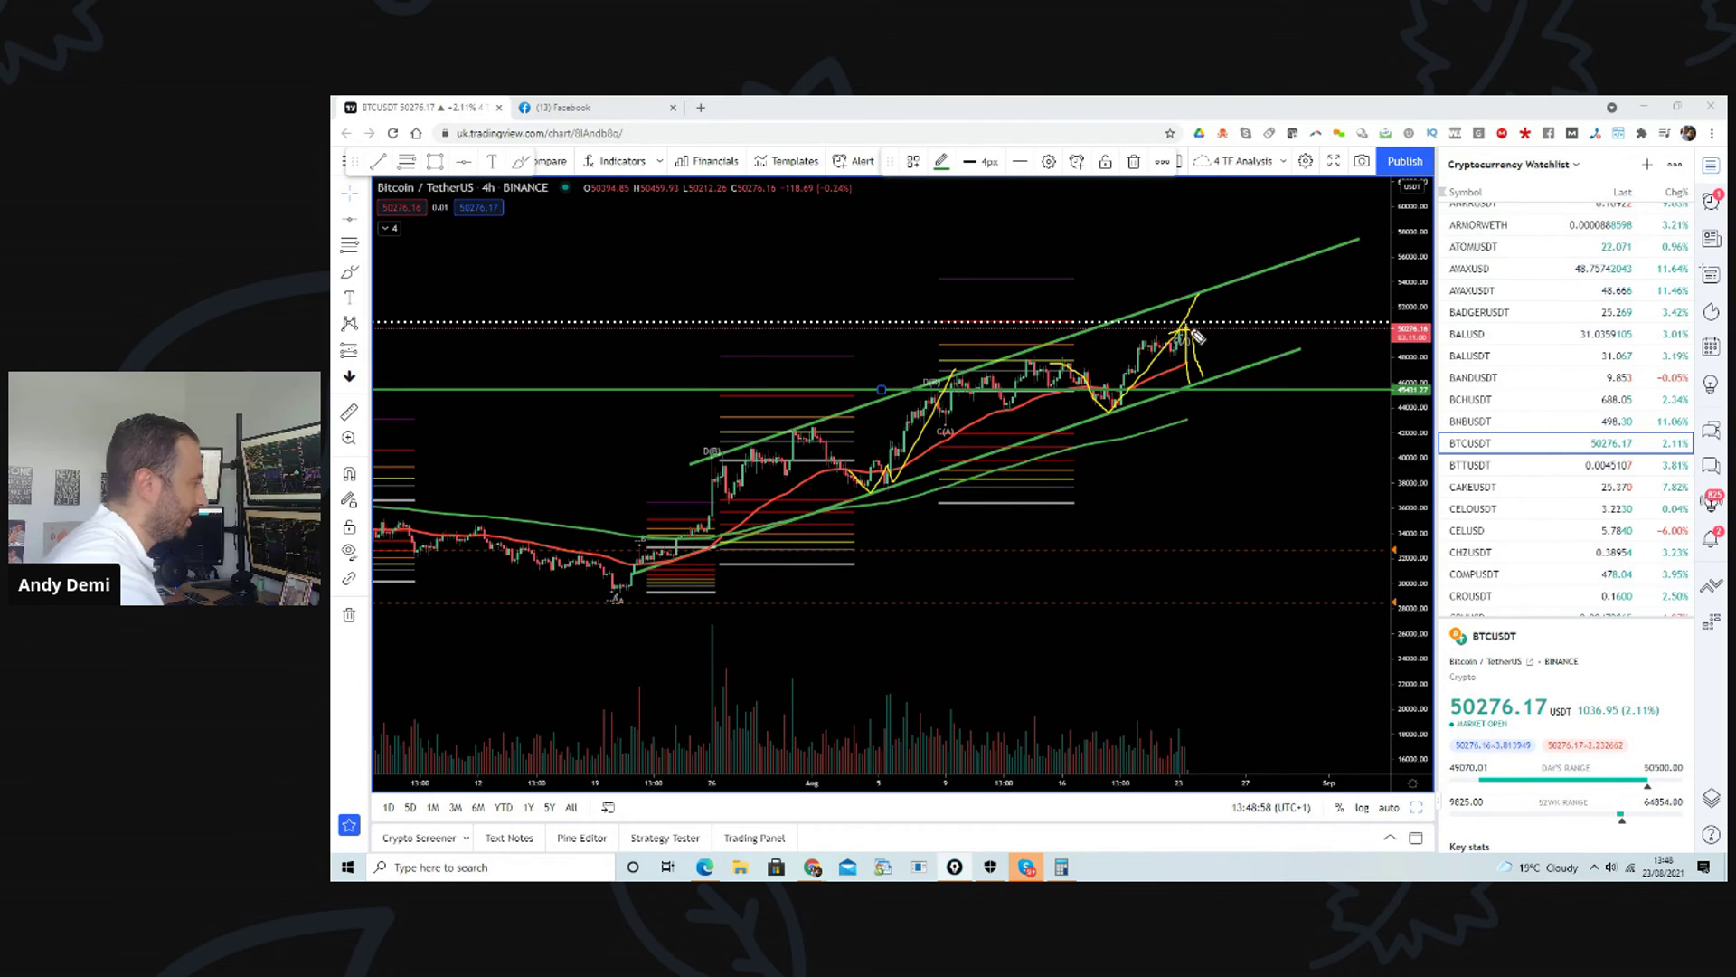
{"action": "mouse_move", "coordinate": [1190, 338]}
{"action": "left_mouse_down"}
{"action": "mouse_move", "coordinate": [1200, 244]}
{"action": "mouse_move", "coordinate": [1252, 206]}
{"action": "left_mouse_up"}
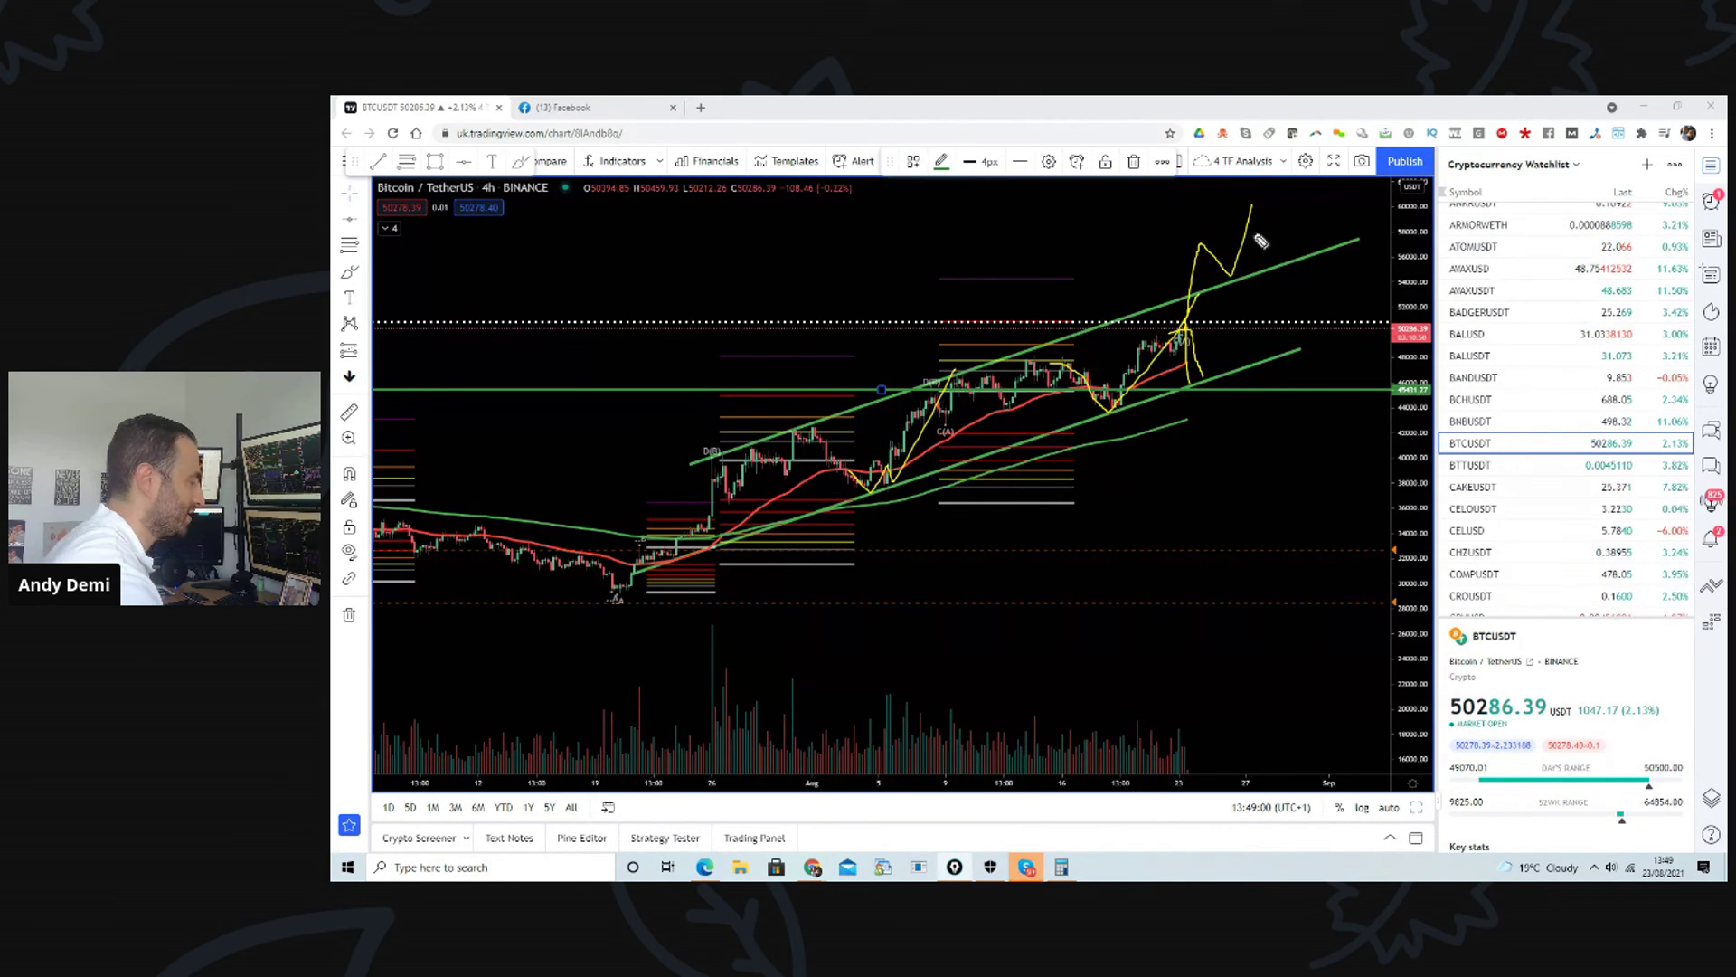